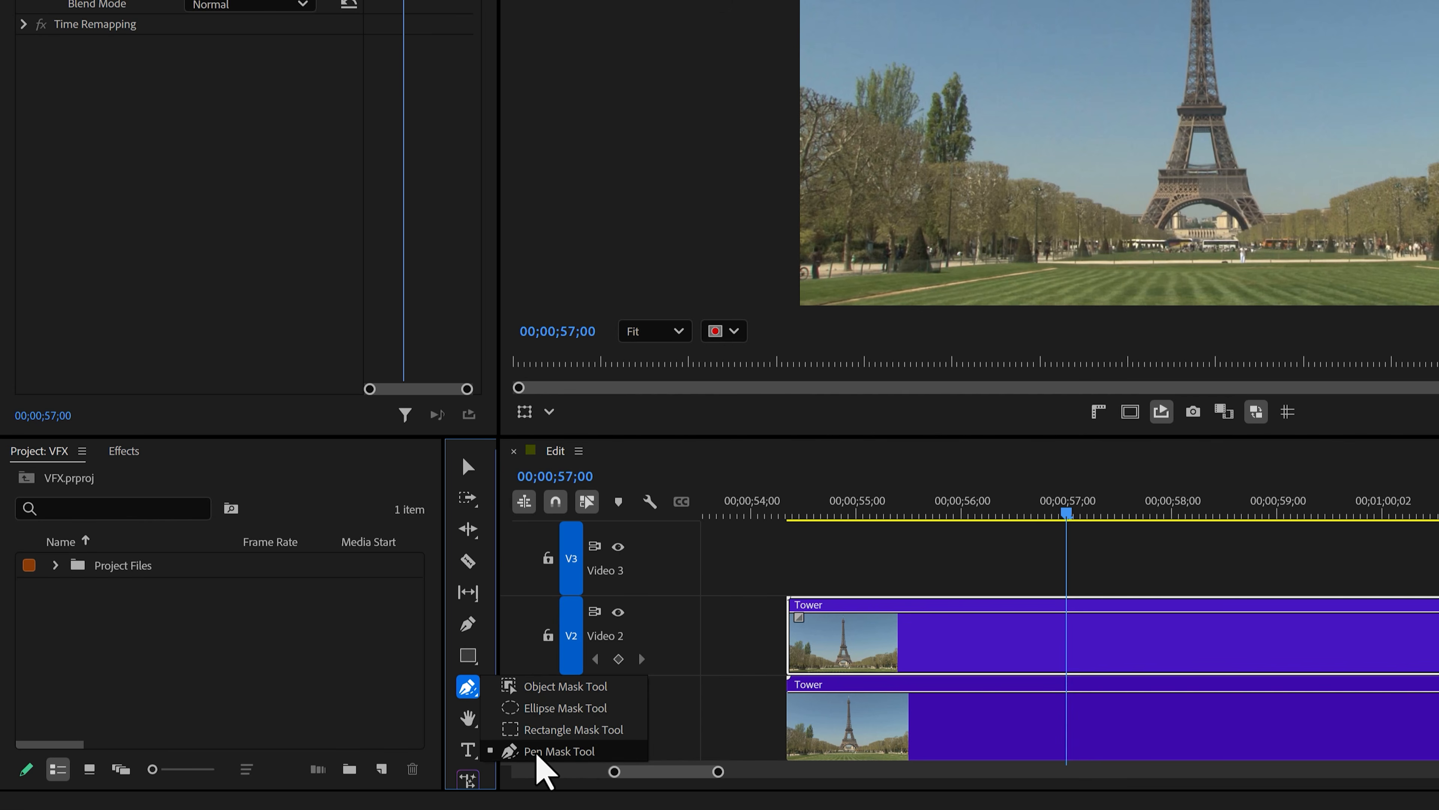
Draw a closed Pen Mask over the sky just left of the Eiffel Tower on the Video 2 Tower clip.
{"action": "left_click", "coordinate": [549, 753]}
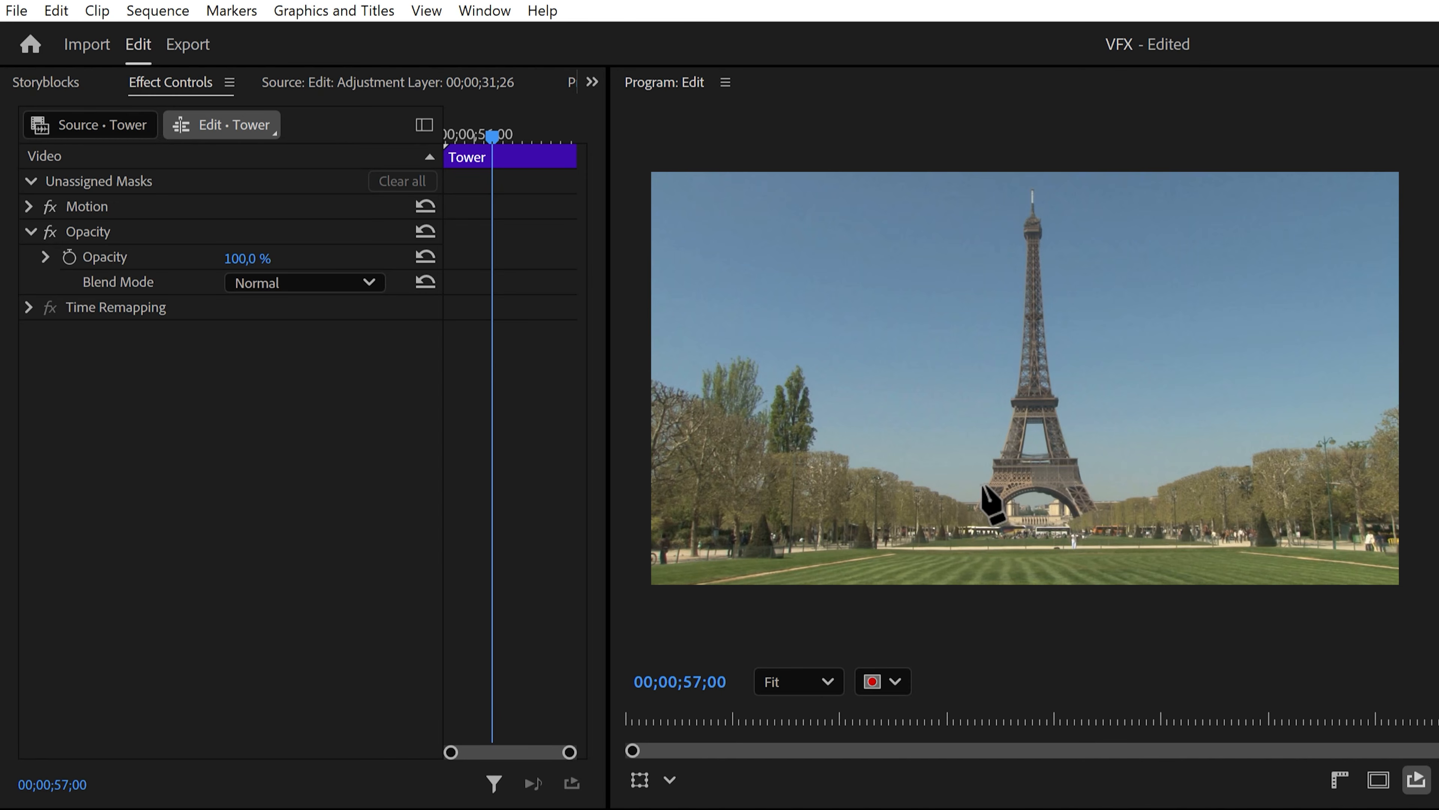
{"action": "left_click", "coordinate": [982, 485]}
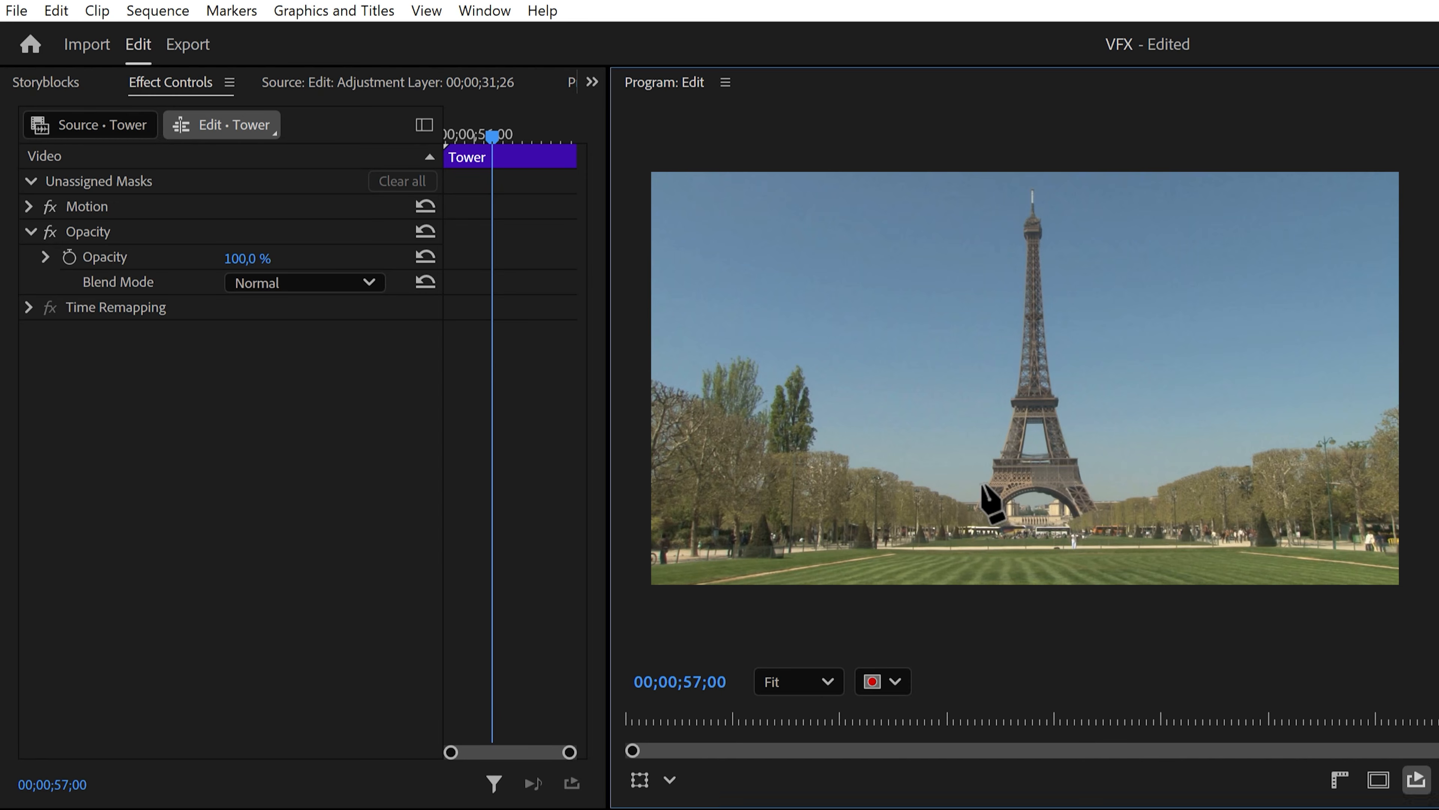
{"action": "left_click", "coordinate": [903, 476]}
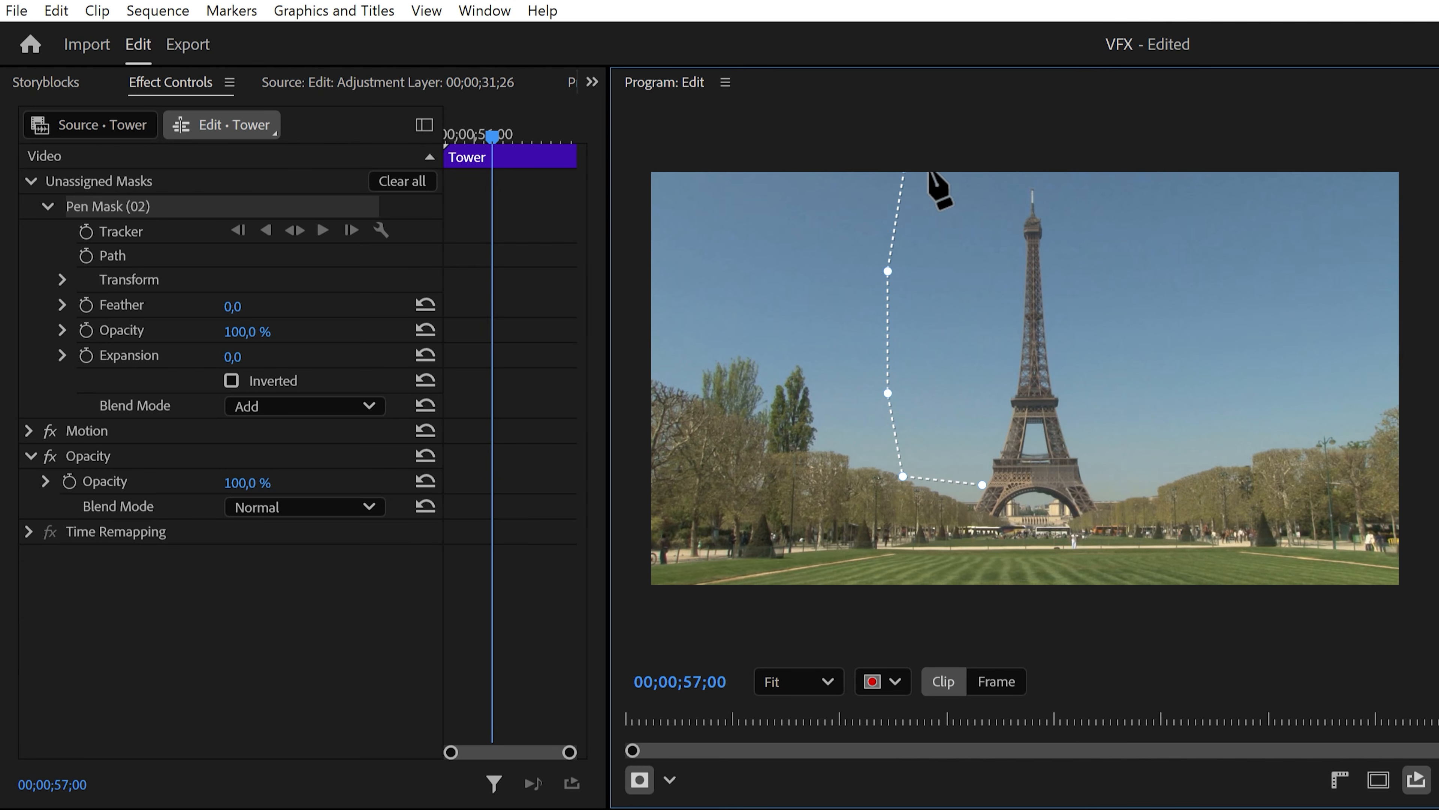
{"action": "left_click", "coordinate": [990, 437]}
{"action": "left_click", "coordinate": [982, 484]}
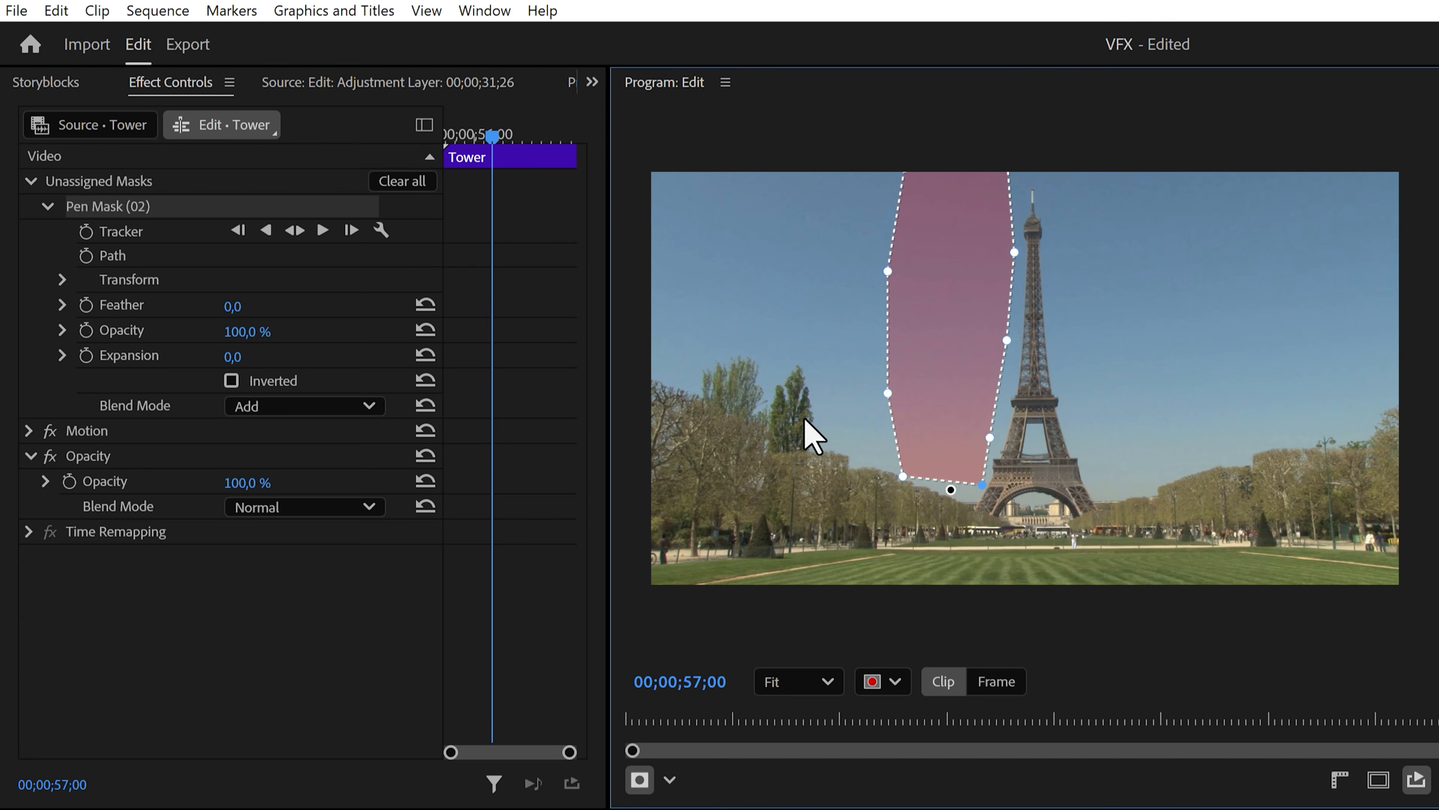
Assign the pen mask to the clip's Opacity and set the clip's horizontal Position to 2360 so the sky patch covers the tower.
{"action": "left_click_drag", "start_coordinate": [136, 210], "coordinate": [107, 494]}
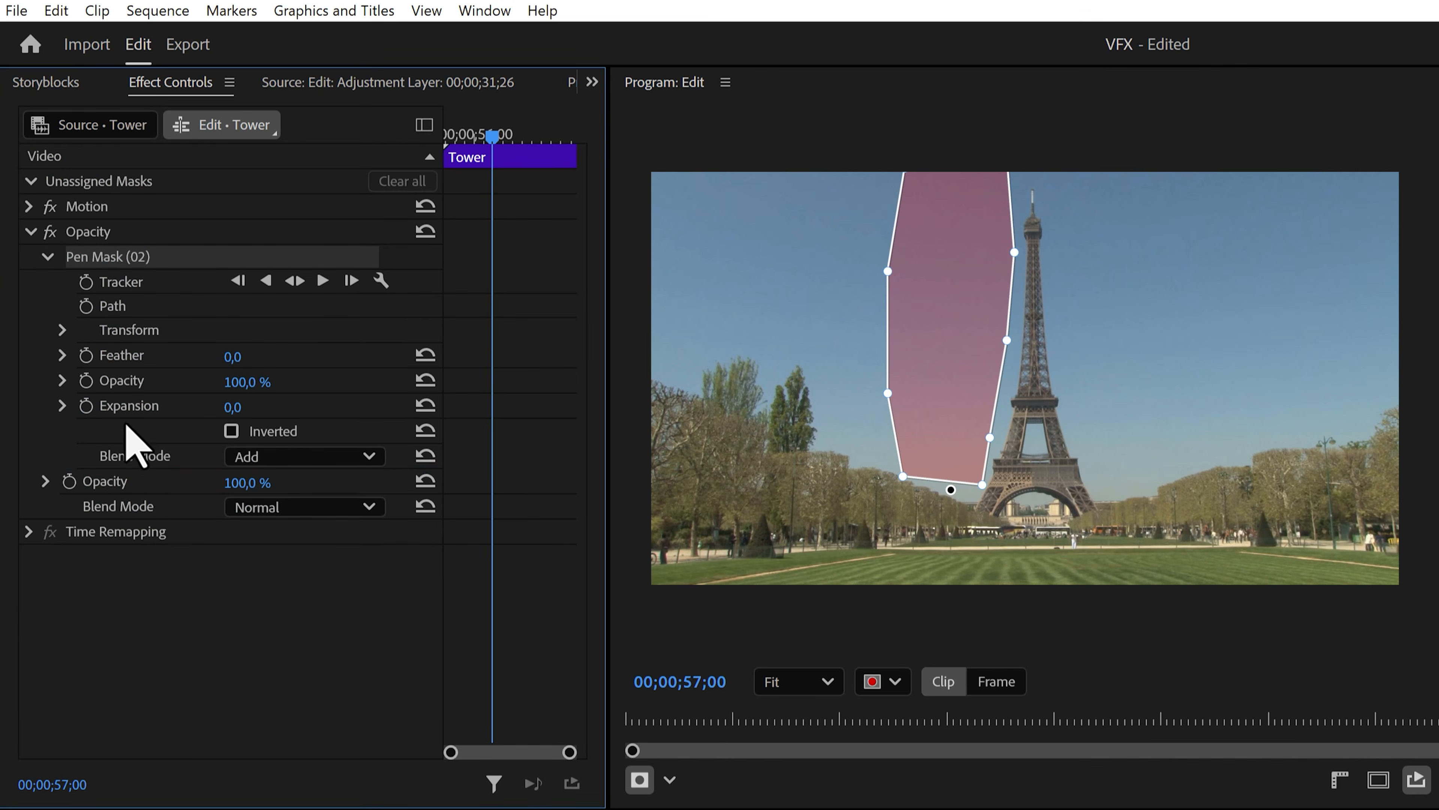
{"action": "left_click", "coordinate": [28, 208]}
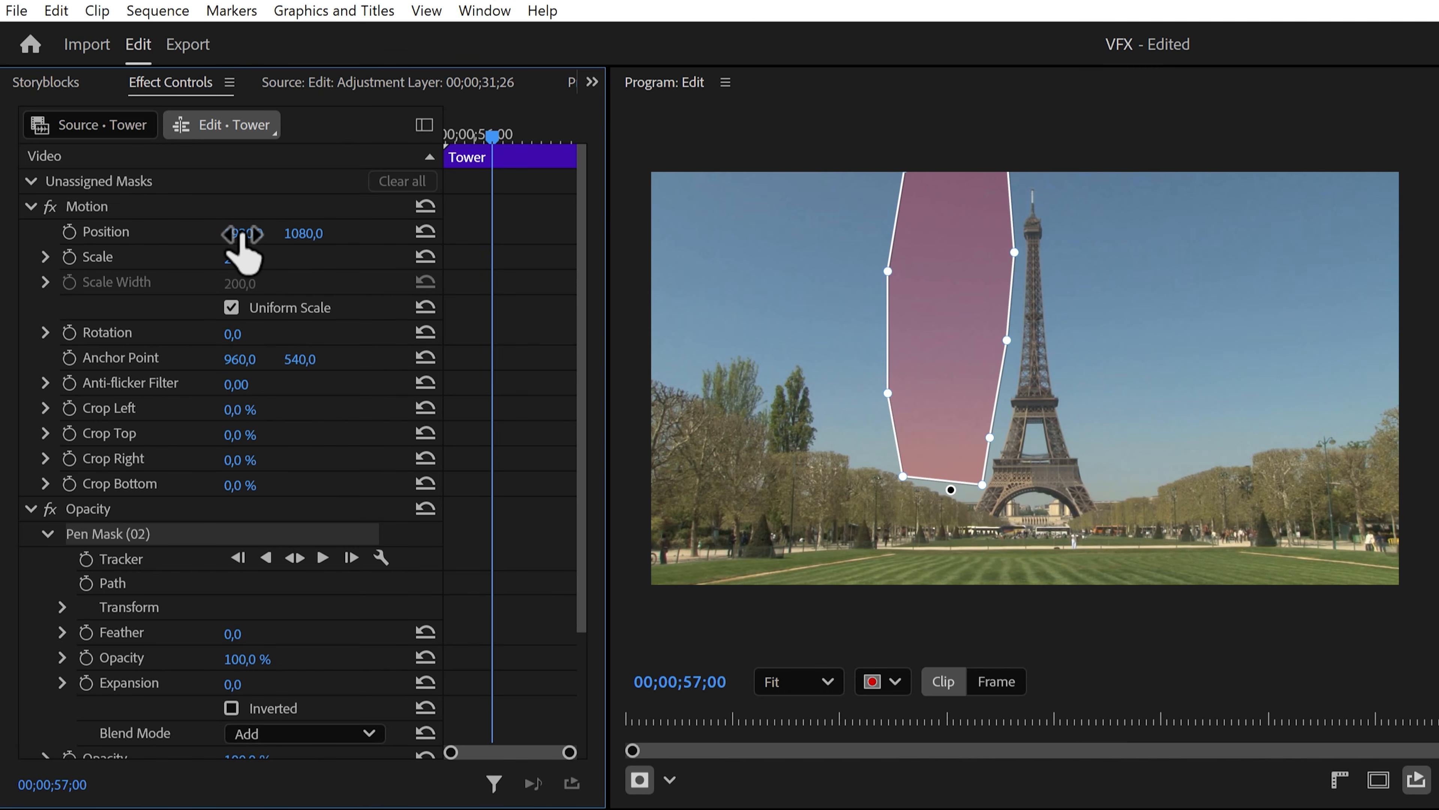
{"action": "left_click_drag", "start_coordinate": [243, 233], "coordinate": [491, 234]}
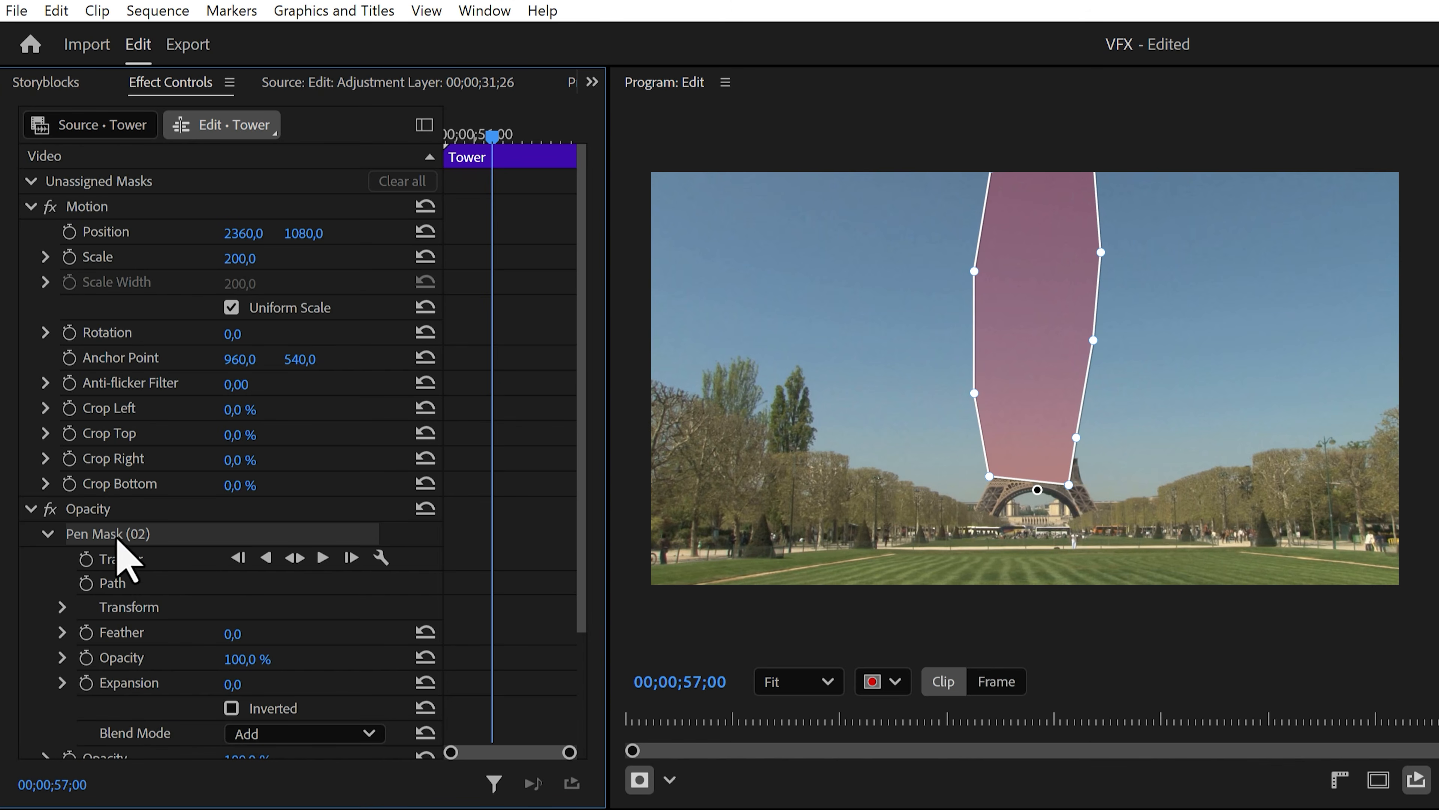
Reshape the pen mask's lower and right-hand points to fit the sky patch around the tower's base.
{"action": "left_click_drag", "start_coordinate": [989, 475], "coordinate": [973, 470]}
{"action": "left_click_drag", "start_coordinate": [1068, 485], "coordinate": [1081, 462]}
{"action": "left_click_drag", "start_coordinate": [1076, 438], "coordinate": [1091, 434]}
{"action": "left_click_drag", "start_coordinate": [1093, 340], "coordinate": [1104, 345]}
{"action": "left_click_drag", "start_coordinate": [973, 468], "coordinate": [986, 464]}
{"action": "left_click_drag", "start_coordinate": [1080, 462], "coordinate": [1075, 456]}
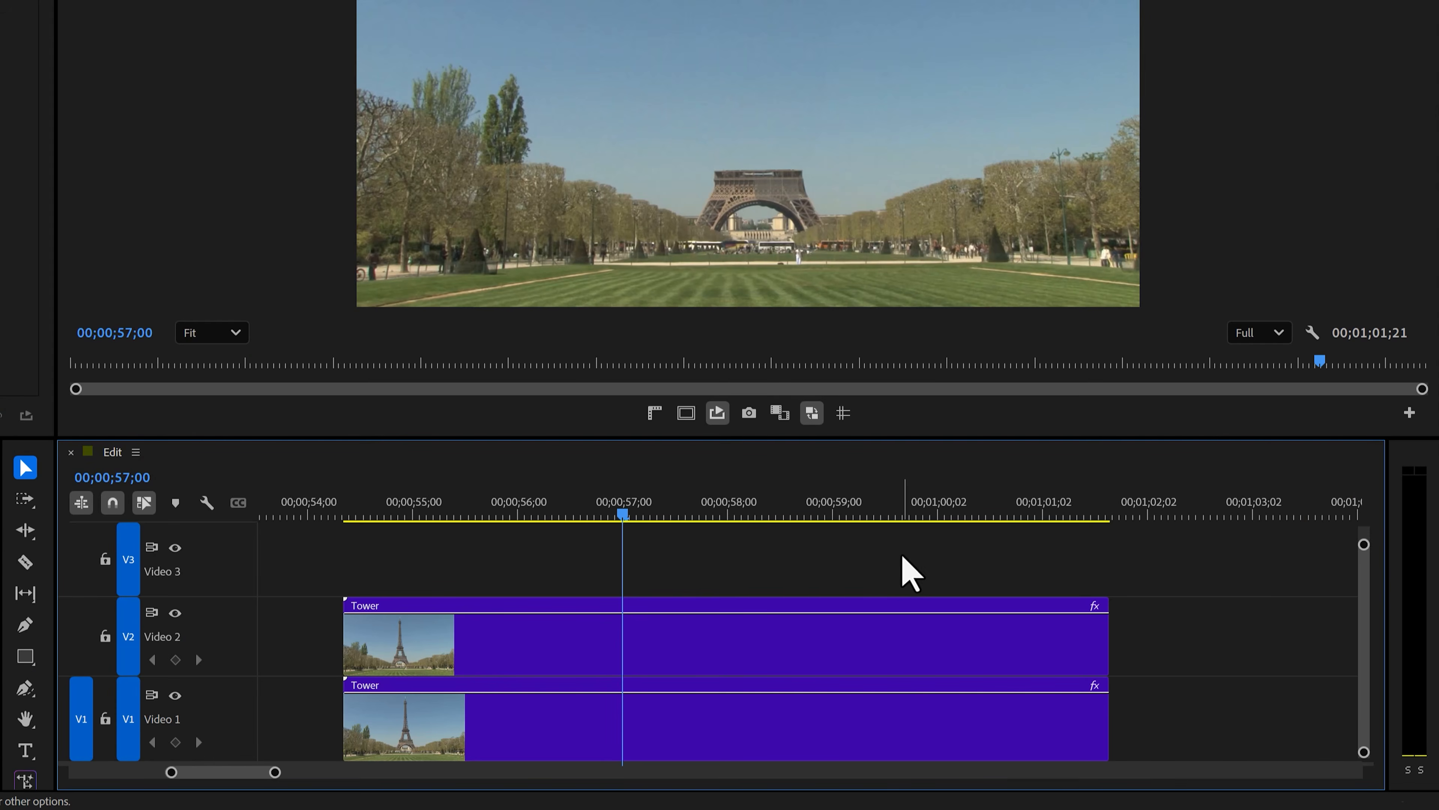
Delete the upper Tower clip from Video 2 and export the frame at 00;00;57;00 as a still.
{"action": "left_click", "coordinate": [704, 630]}
{"action": "key", "text": "Delete"}
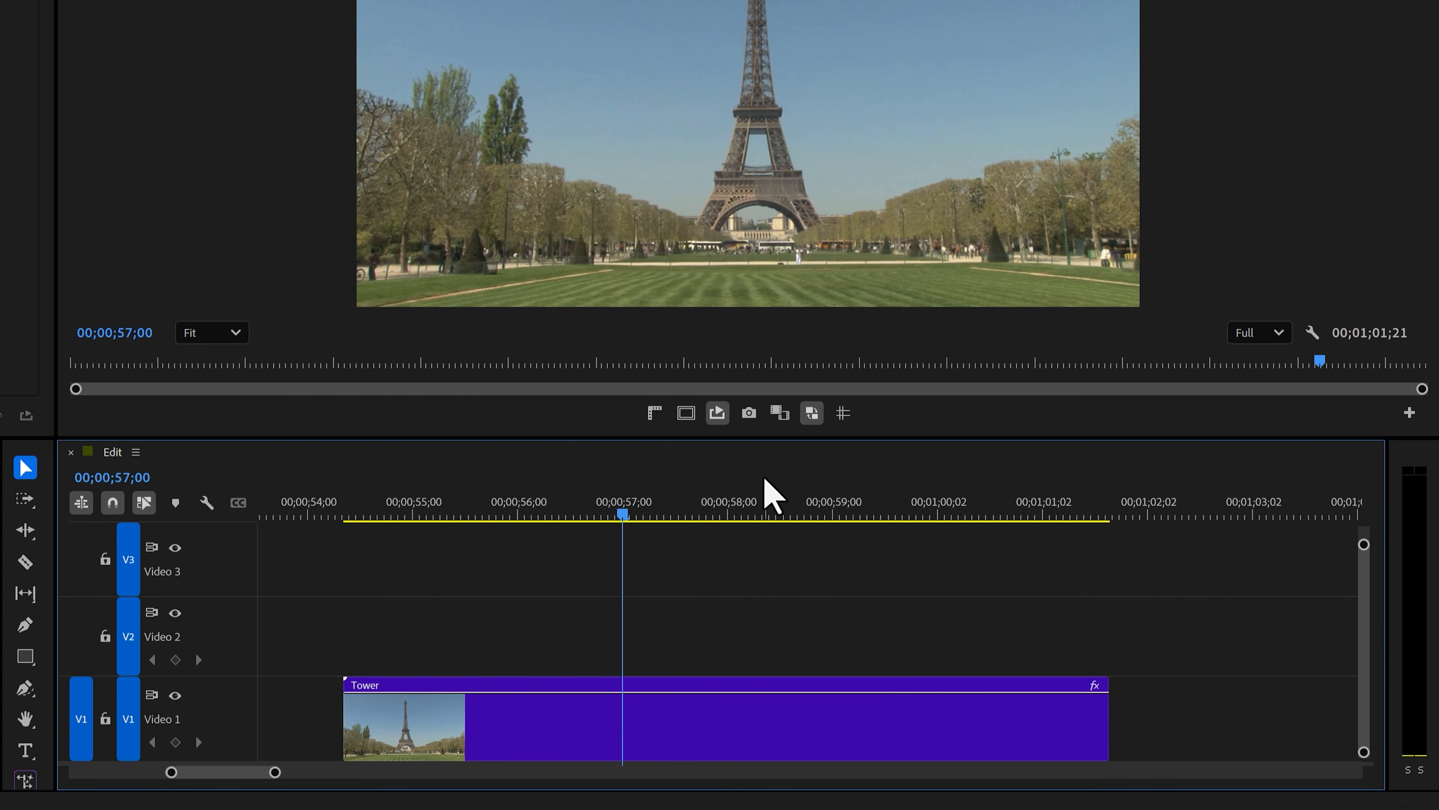
{"action": "left_click", "coordinate": [748, 413]}
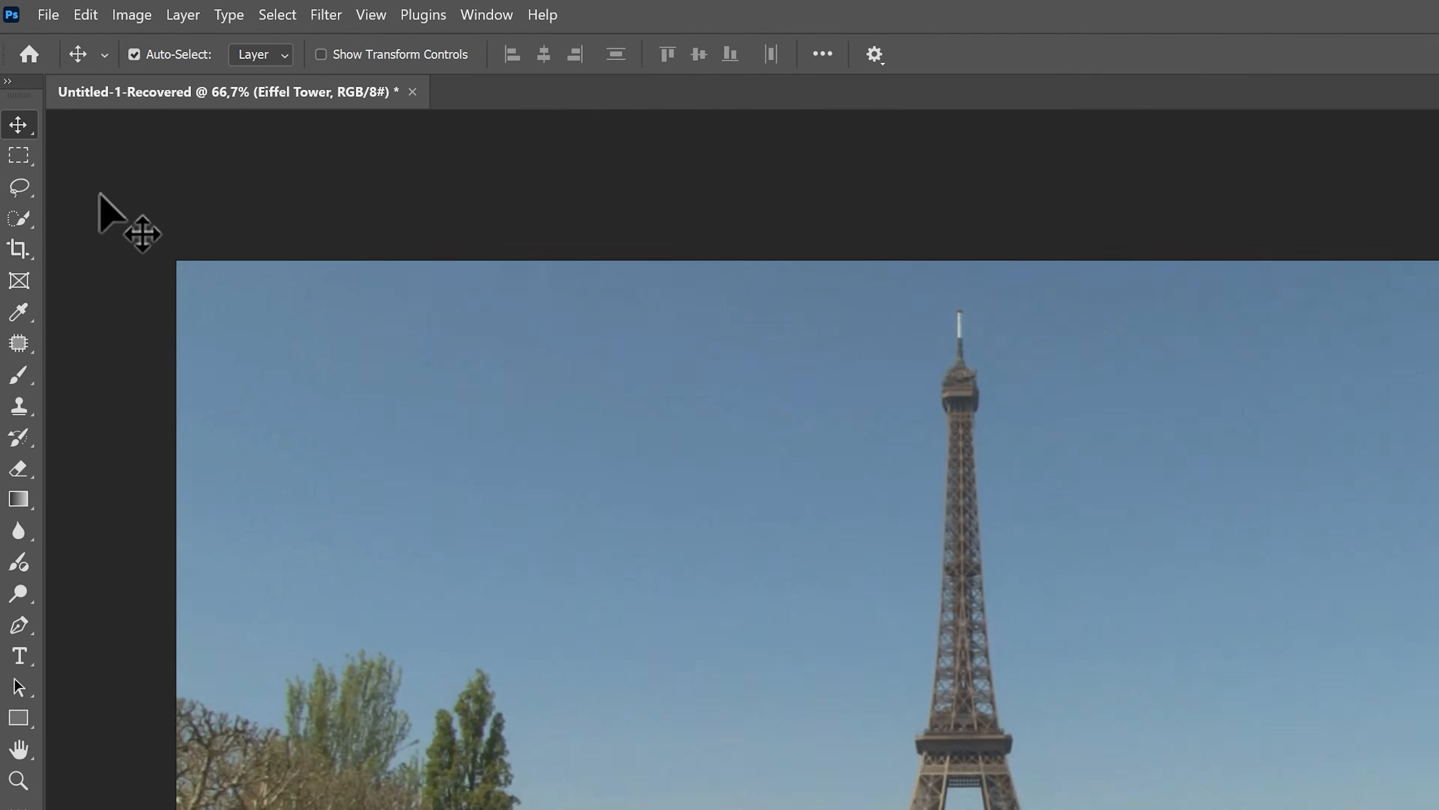
In Photoshop, lasso loosely around the whole Eiffel Tower and erase it from the still with Remove.
{"action": "left_click", "coordinate": [21, 222]}
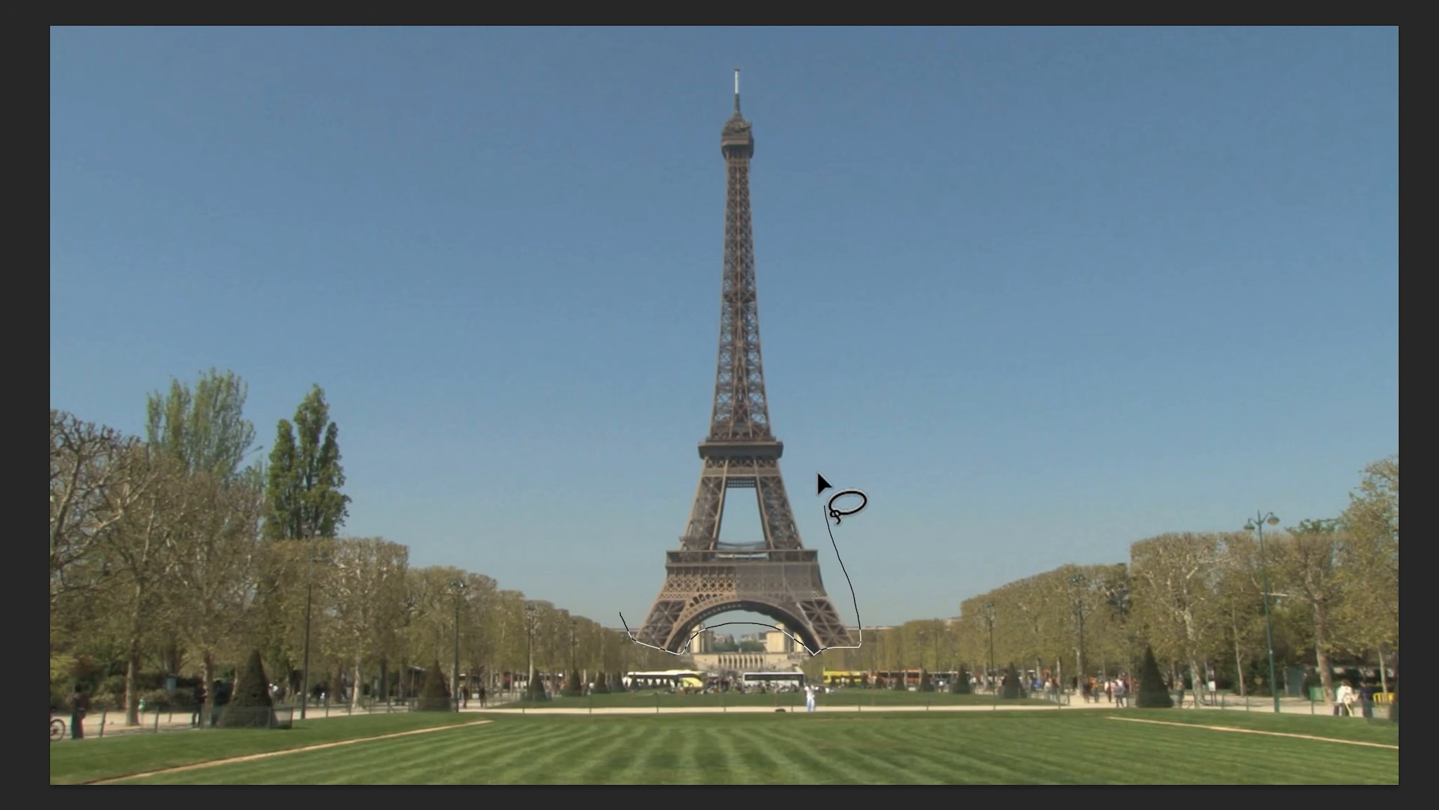
{"action": "mouse_move", "coordinate": [818, 474]}
{"action": "left_mouse_down"}
{"action": "mouse_move", "coordinate": [703, 119]}
{"action": "mouse_move", "coordinate": [656, 493]}
{"action": "mouse_move", "coordinate": [623, 615]}
{"action": "left_mouse_up"}
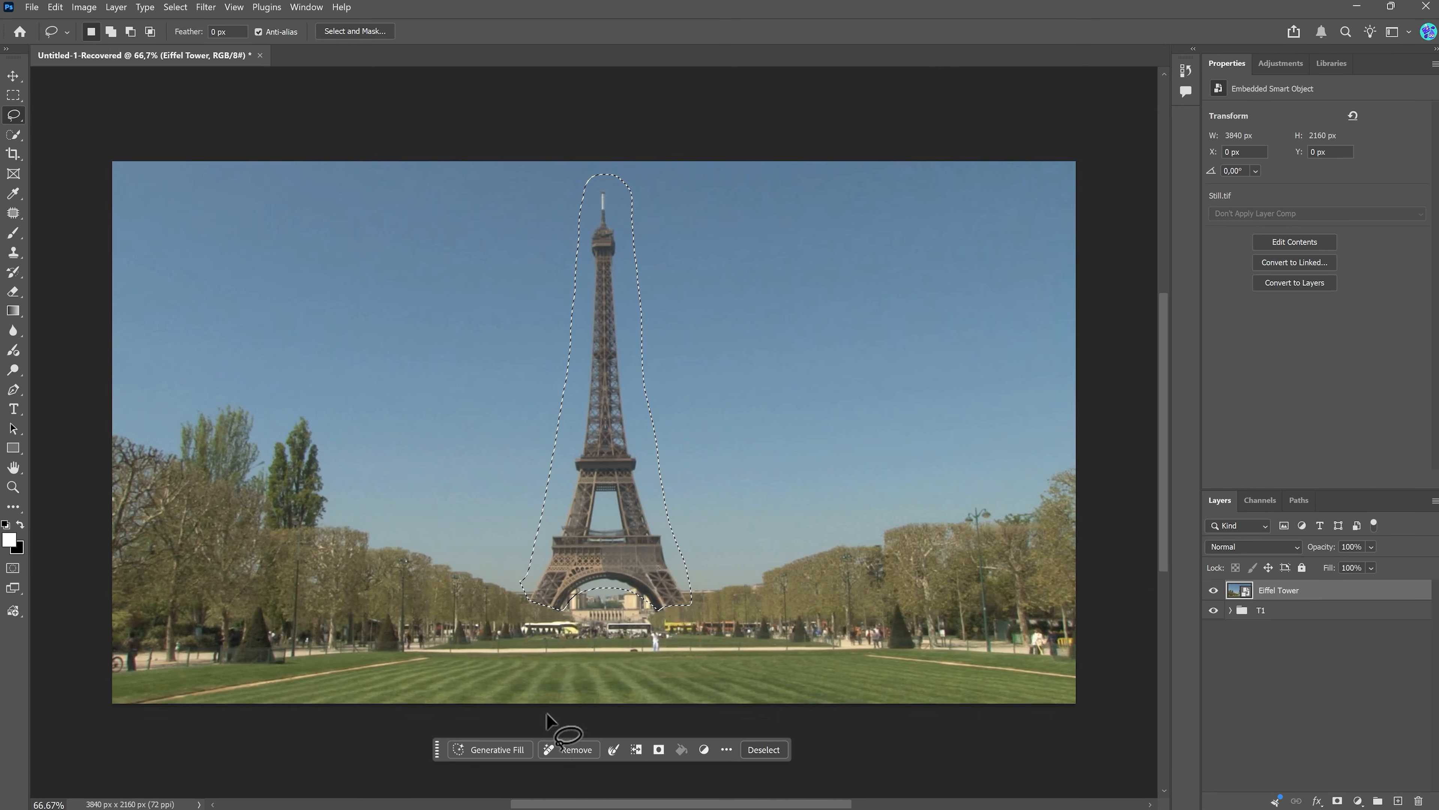
{"action": "left_click", "coordinate": [547, 749]}
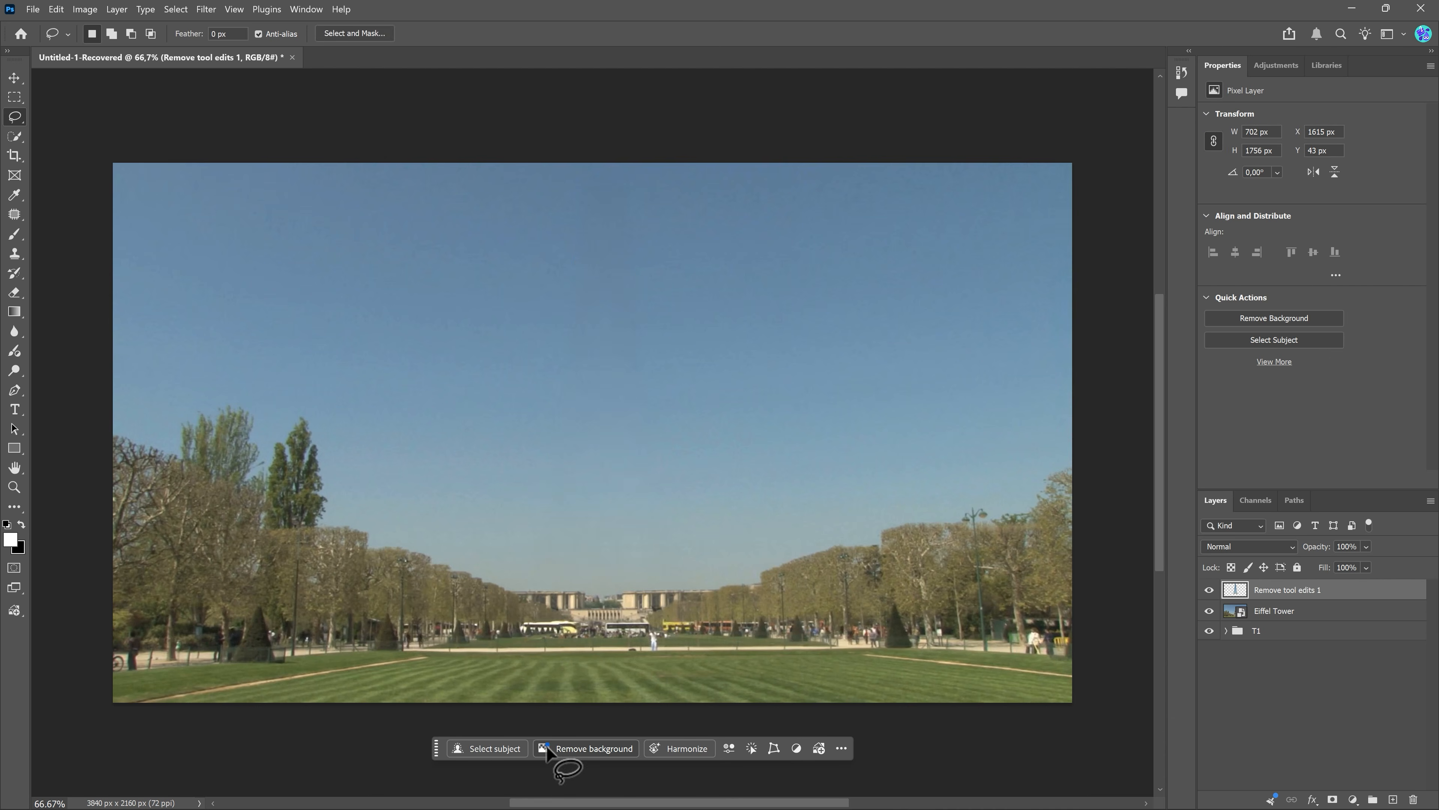
{"action": "key", "text": "v"}
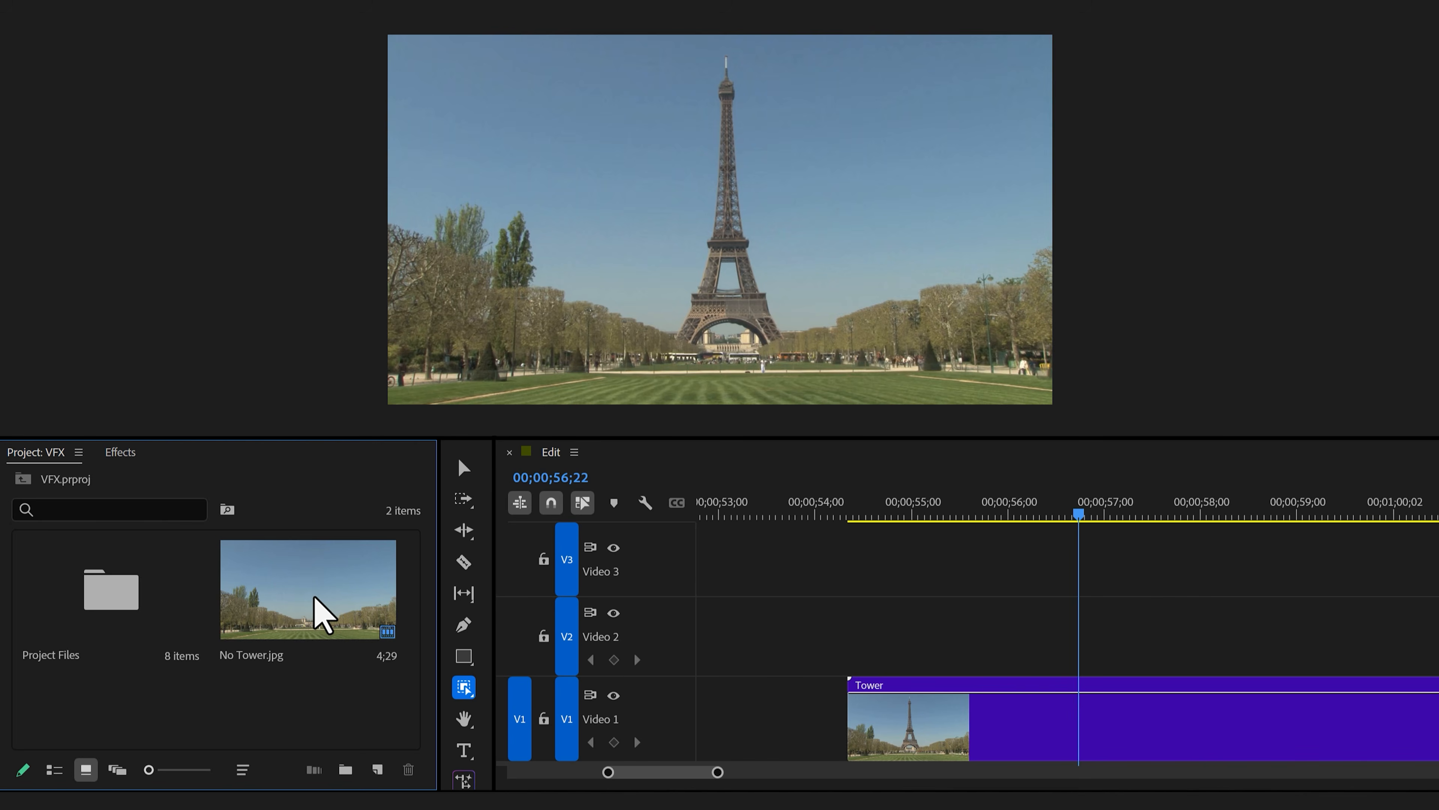
In Premiere Pro, place No Tower.jpg on Video 2 above the Tower clip and extend it to the same end.
{"action": "left_click_drag", "start_coordinate": [314, 596], "coordinate": [428, 643]}
{"action": "left_click_drag", "start_coordinate": [885, 643], "coordinate": [1111, 646]}
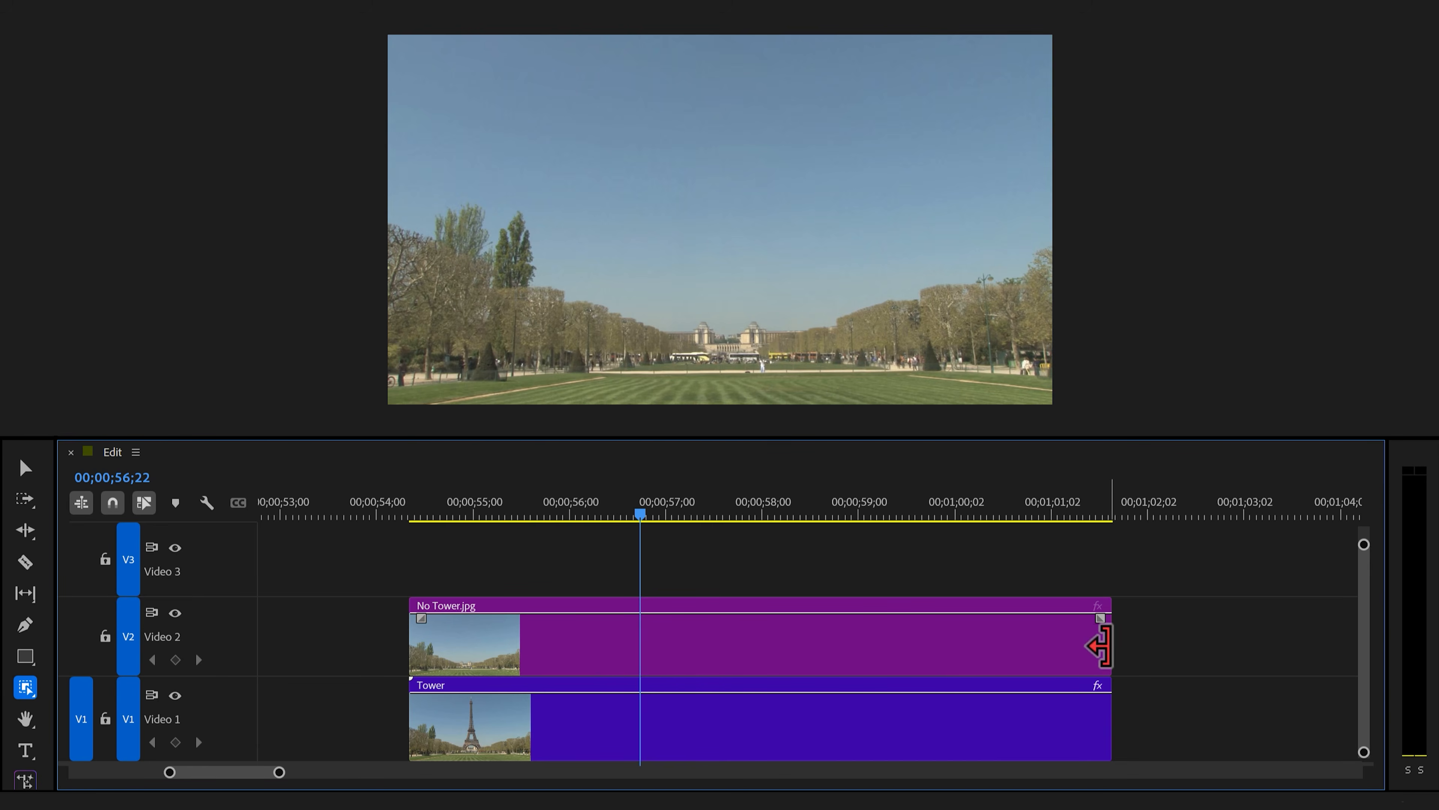
Draw a closed Pen Mask on the No Tower.jpg clip, following the treetops and skyline and enclosing the entire sky.
{"action": "left_click", "coordinate": [595, 642]}
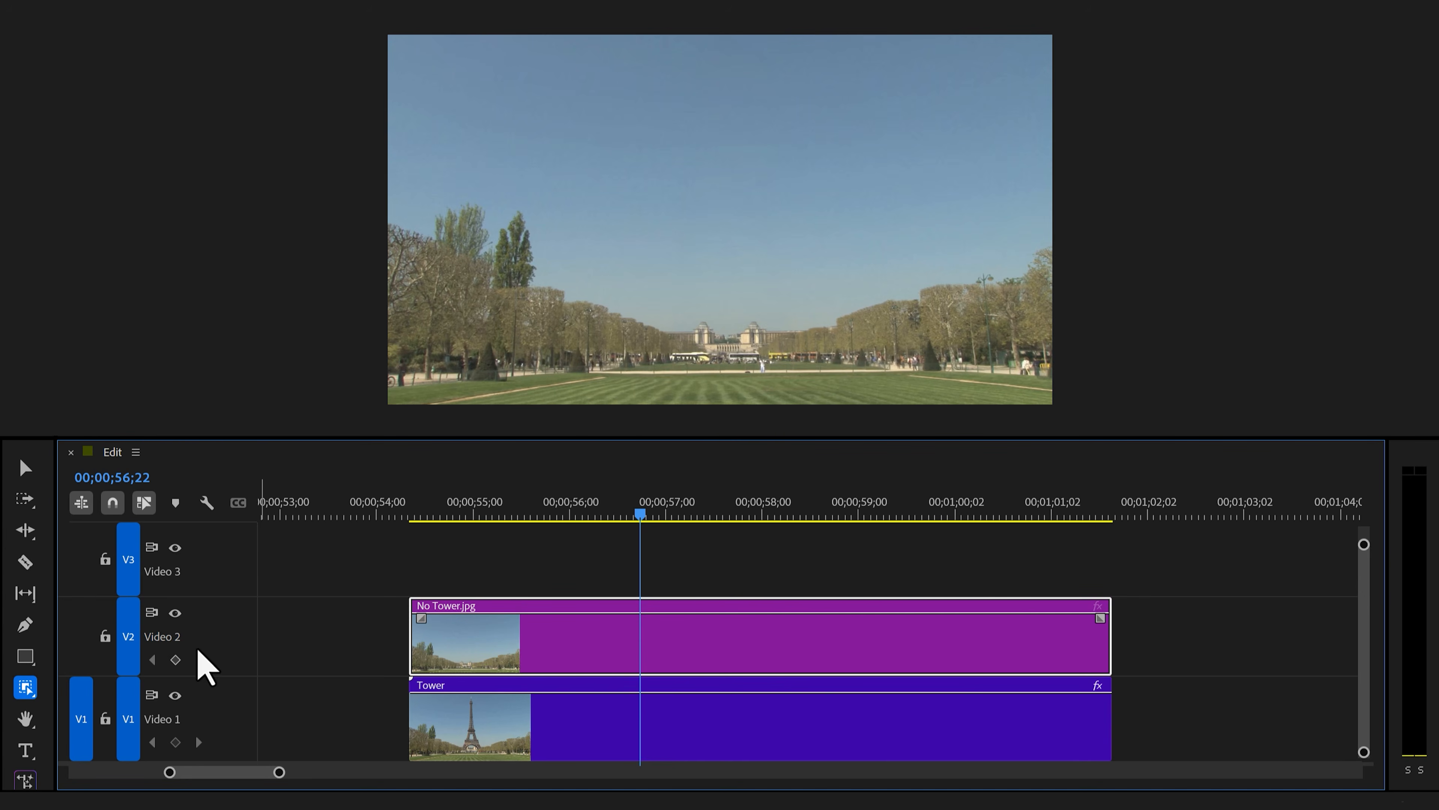
{"action": "left_click", "coordinate": [33, 687]}
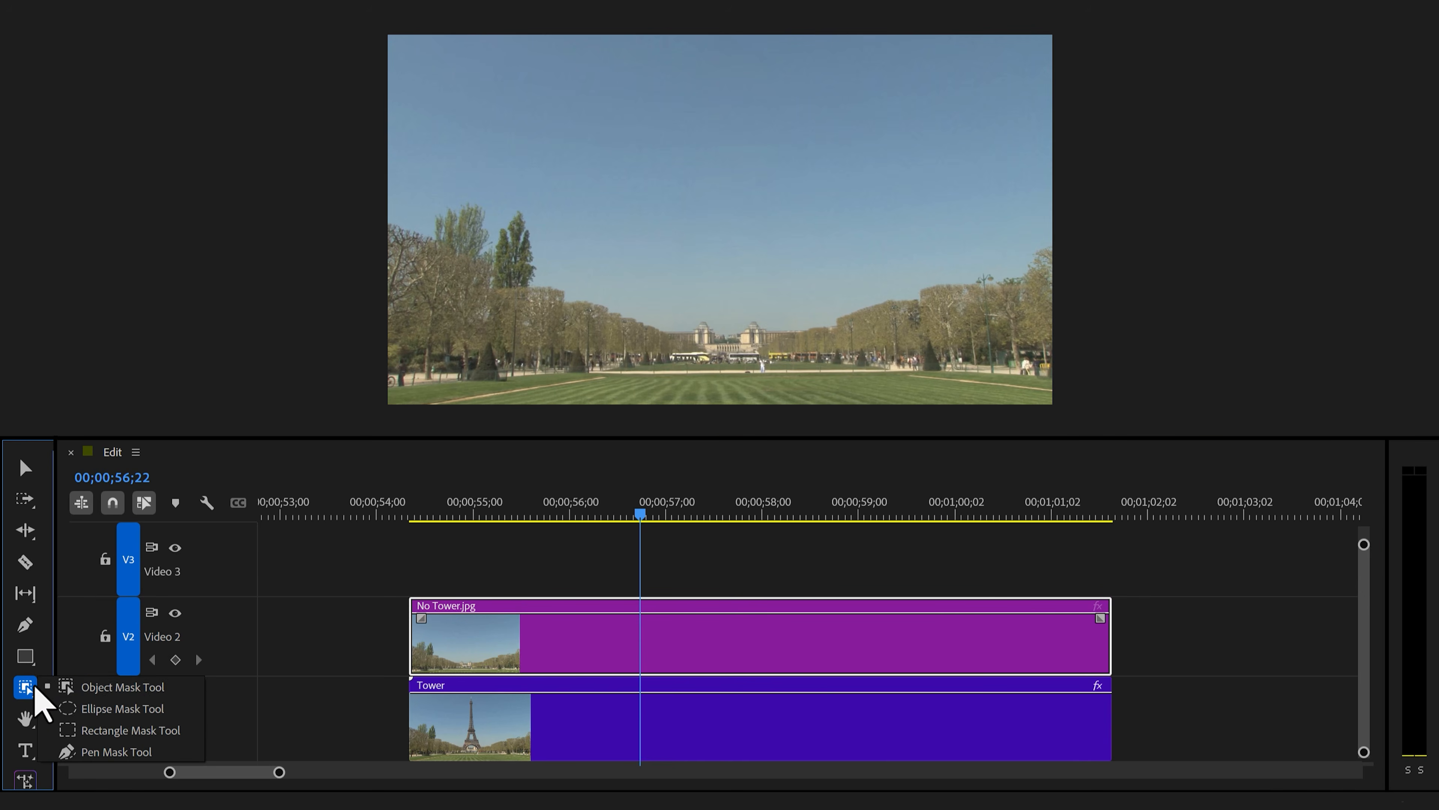
{"action": "left_click", "coordinate": [117, 753]}
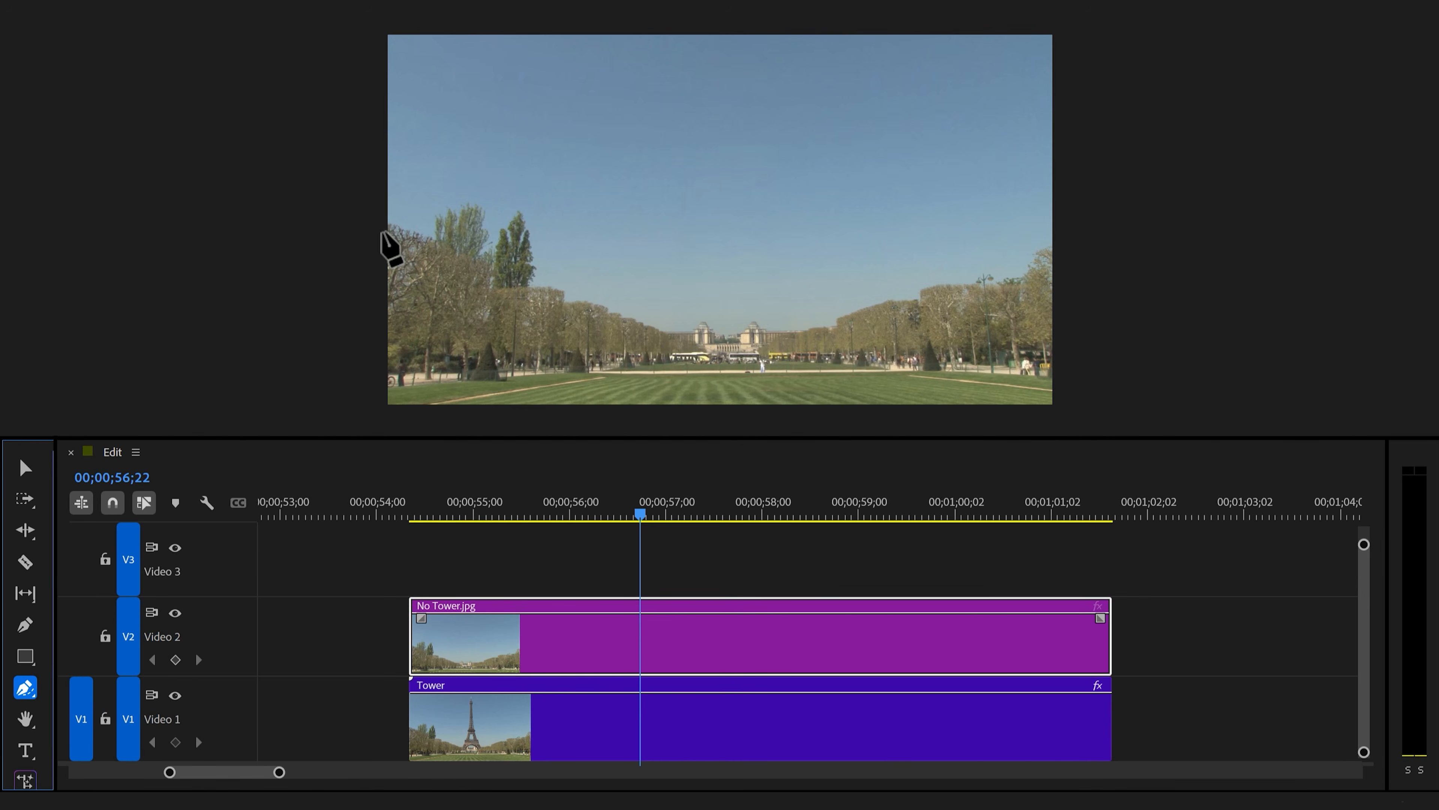
{"action": "left_click", "coordinate": [377, 221]}
{"action": "left_click", "coordinate": [438, 245]}
{"action": "left_click", "coordinate": [442, 231]}
{"action": "left_click", "coordinate": [462, 221]}
{"action": "left_click", "coordinate": [473, 225]}
{"action": "left_click", "coordinate": [473, 246]}
{"action": "left_click", "coordinate": [471, 259]}
{"action": "left_click", "coordinate": [486, 268]}
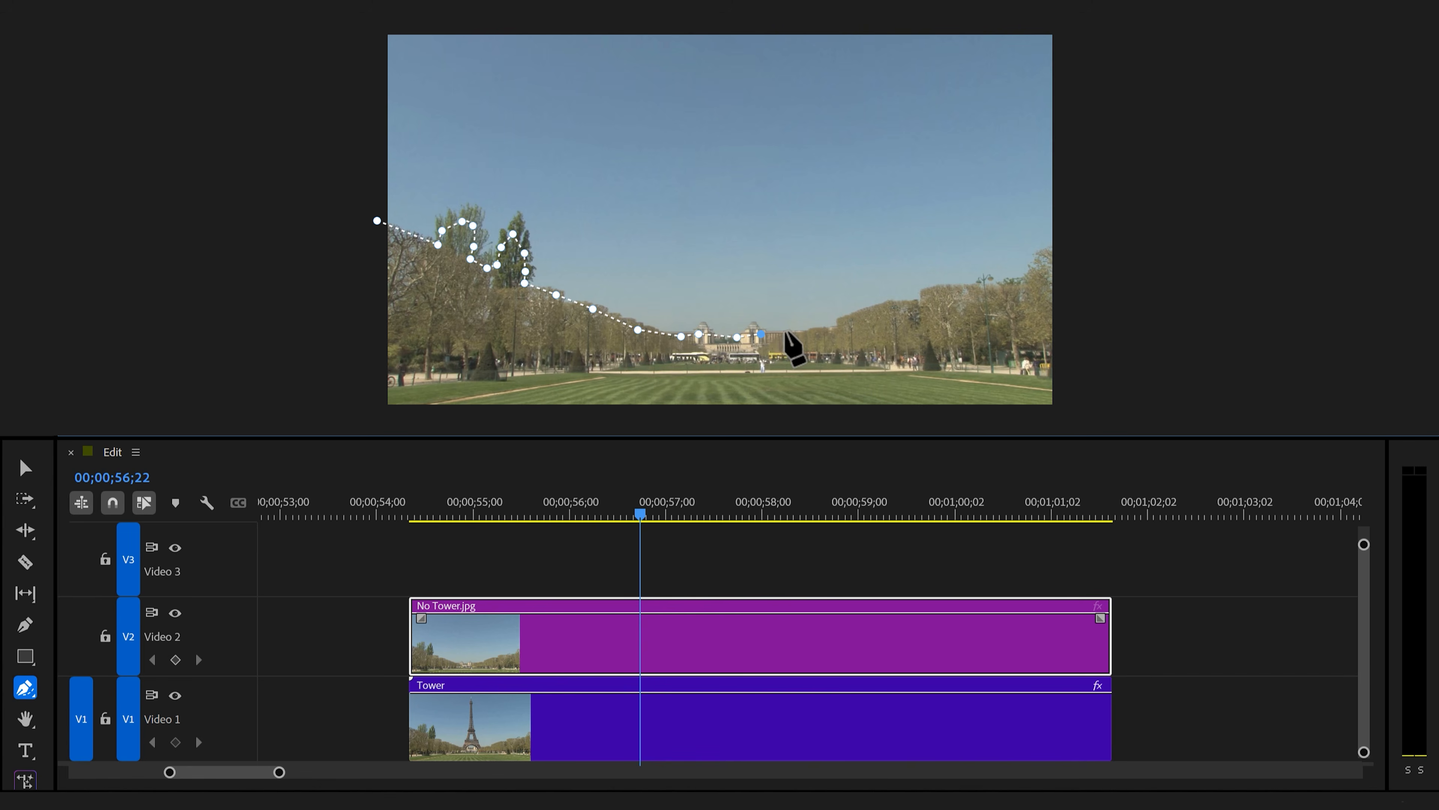
{"action": "left_click", "coordinate": [374, 36]}
{"action": "left_click", "coordinate": [376, 221]}
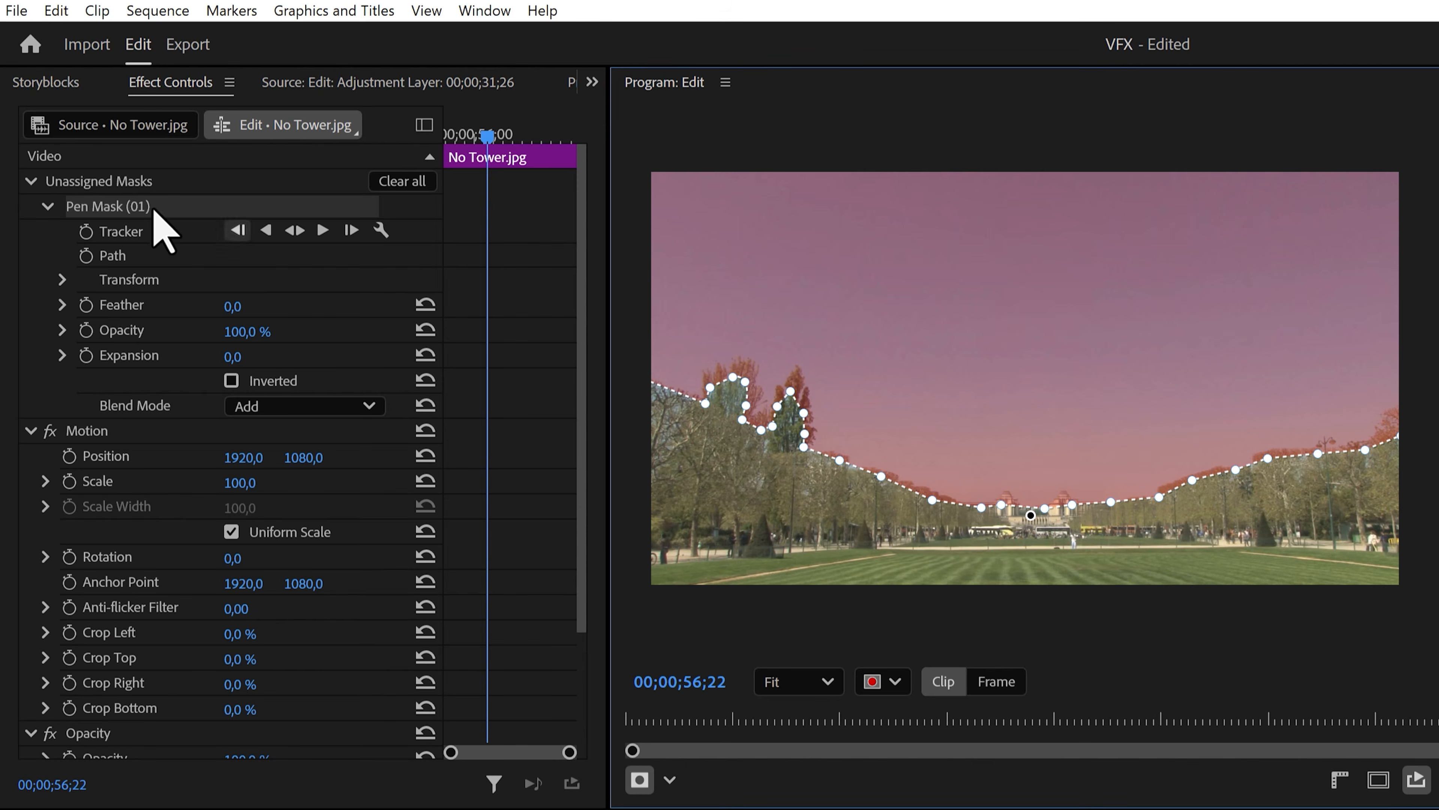
Change the pen mask on No Tower.jpg to an opacity mask and preview the composite around the playhead.
{"action": "right_click", "coordinate": [153, 207]}
{"action": "left_click", "coordinate": [232, 227]}
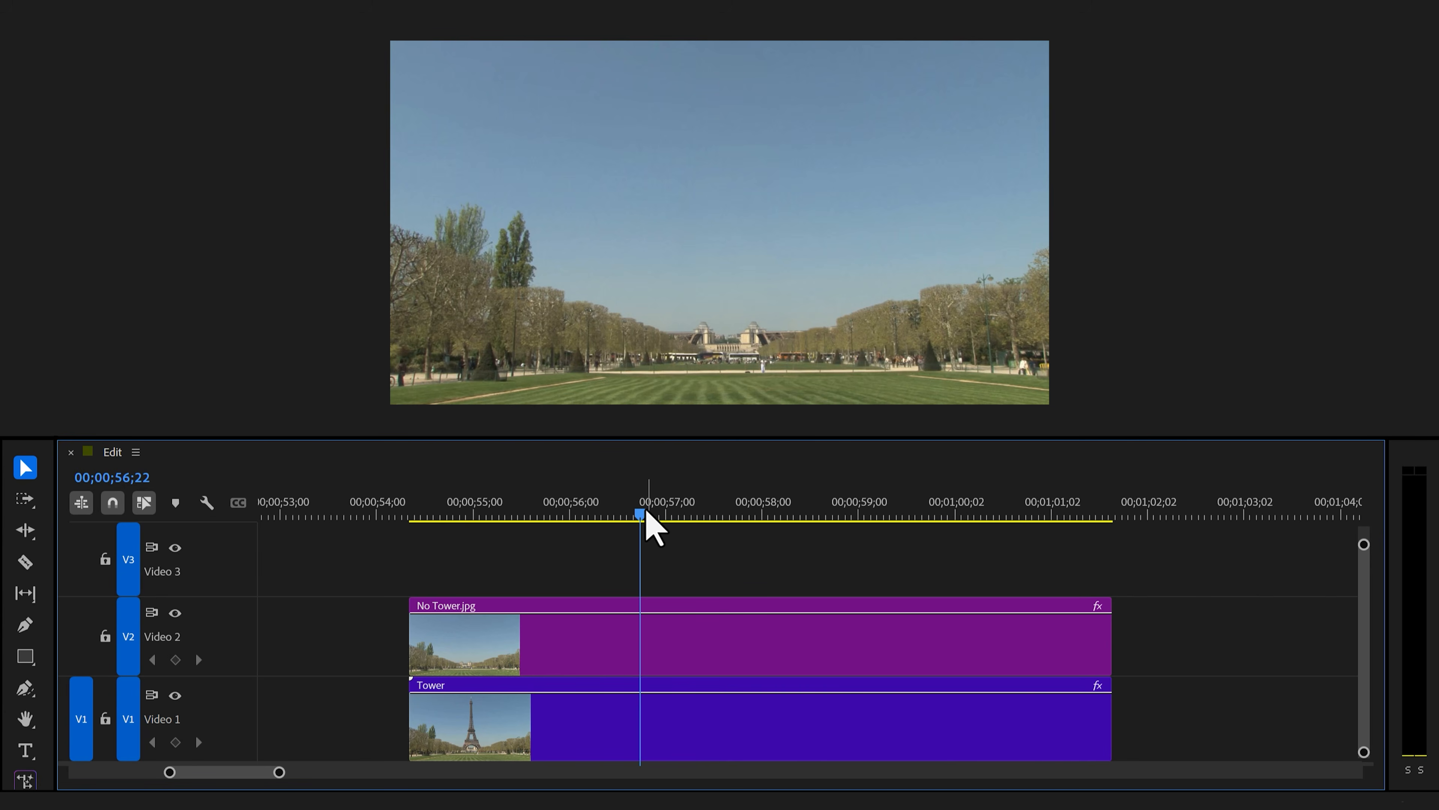
{"action": "left_click", "coordinate": [646, 520]}
{"action": "mouse_move", "coordinate": [629, 510]}
{"action": "left_mouse_down"}
{"action": "mouse_move", "coordinate": [853, 502]}
{"action": "mouse_move", "coordinate": [558, 496]}
{"action": "mouse_move", "coordinate": [870, 496]}
{"action": "mouse_move", "coordinate": [640, 498]}
{"action": "left_mouse_up"}
{"action": "key", "text": "space"}
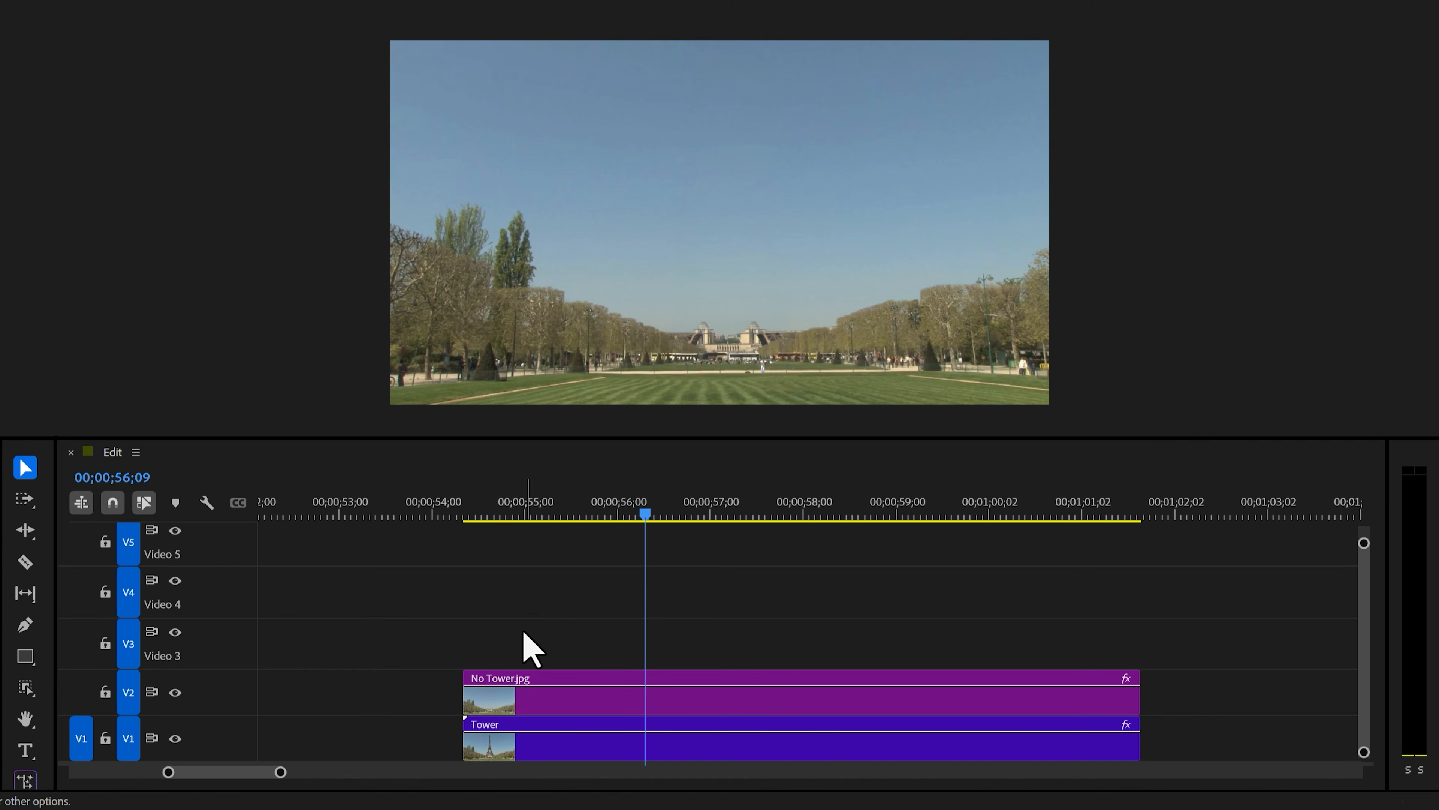
Duplicate the Tower clip onto Video 3 starting at 00;00;56;09 and select the Eiffel Tower in it with the Object Mask tool.
{"action": "left_click_drag", "start_coordinate": [527, 750], "coordinate": [646, 651]}
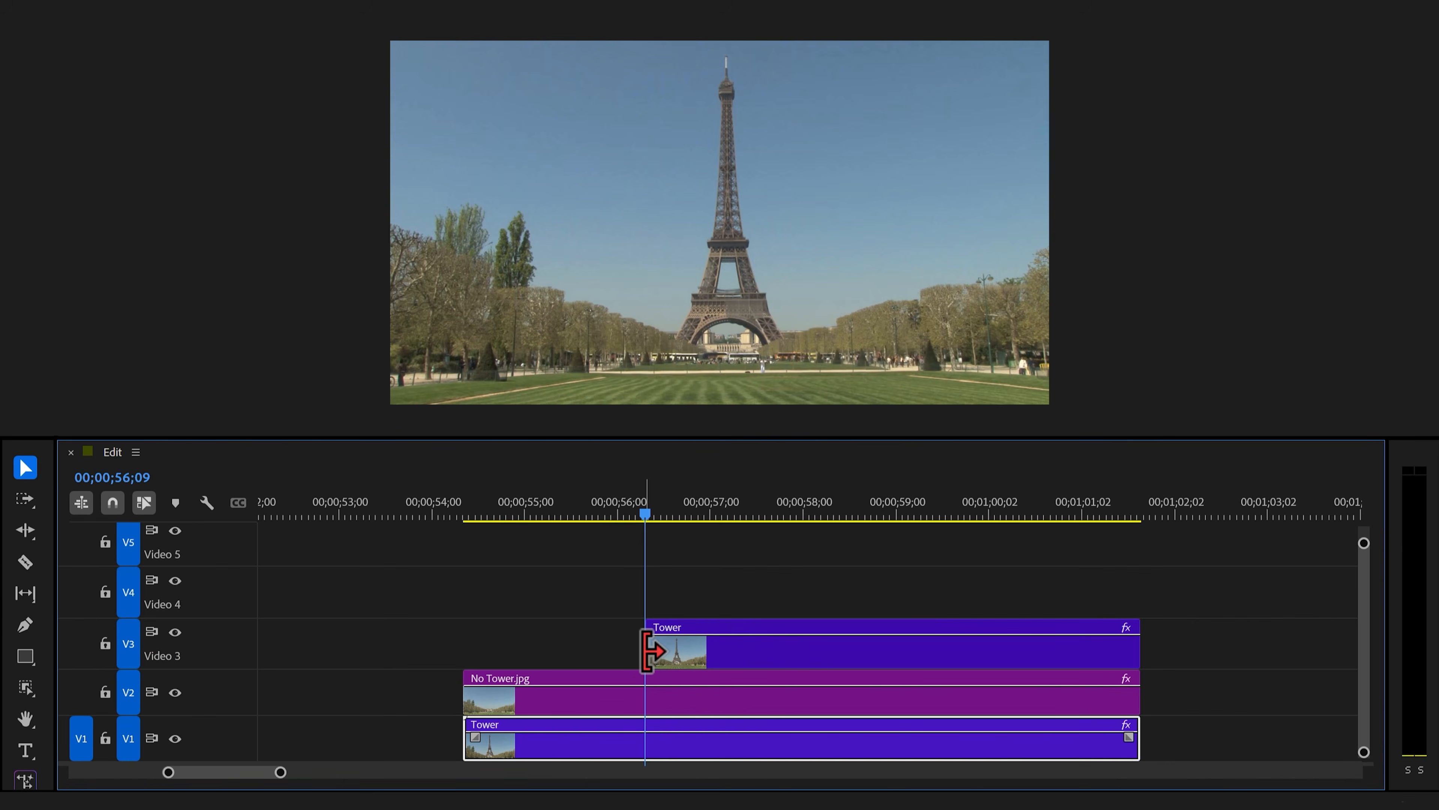
{"action": "left_click", "coordinate": [688, 664]}
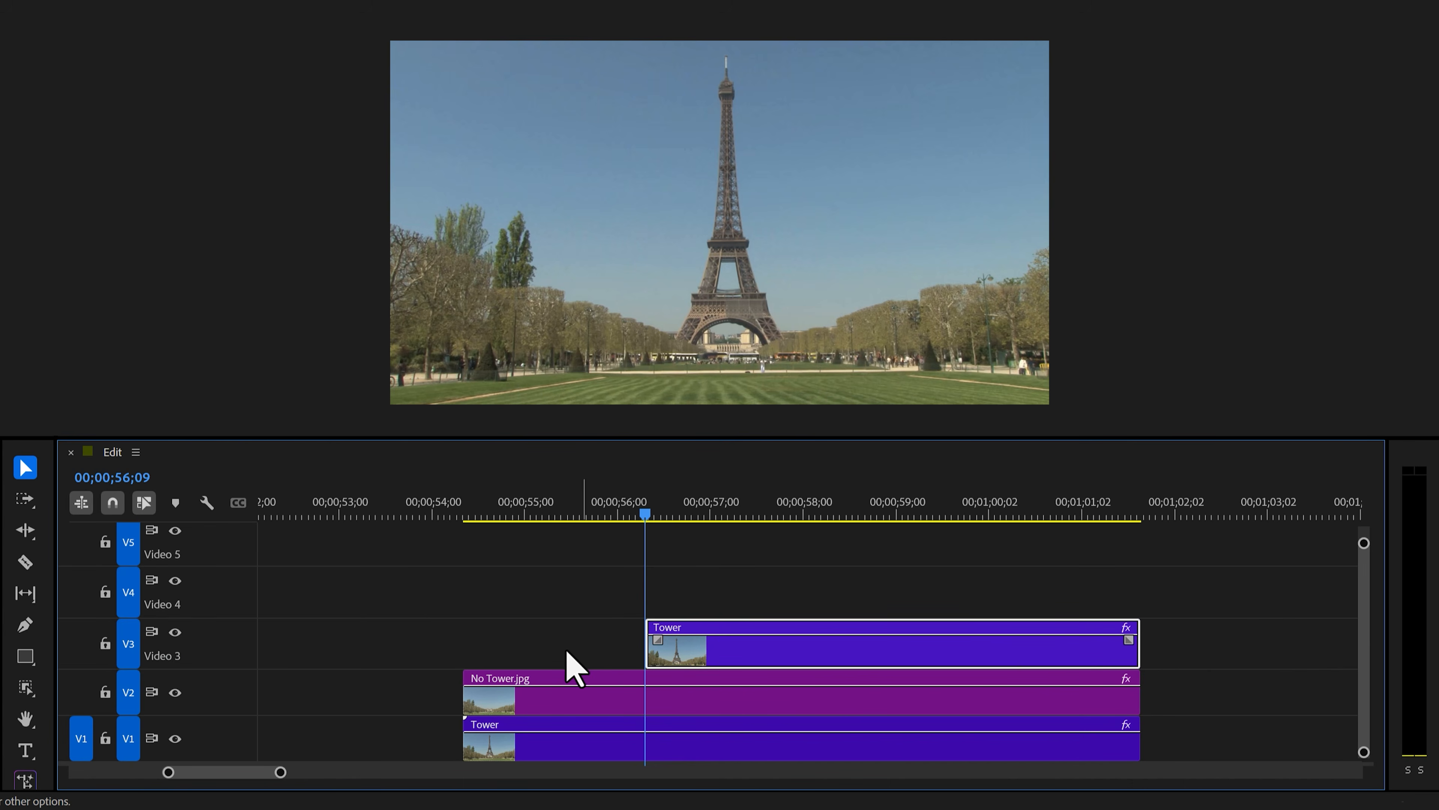
{"action": "left_click", "coordinate": [28, 688]}
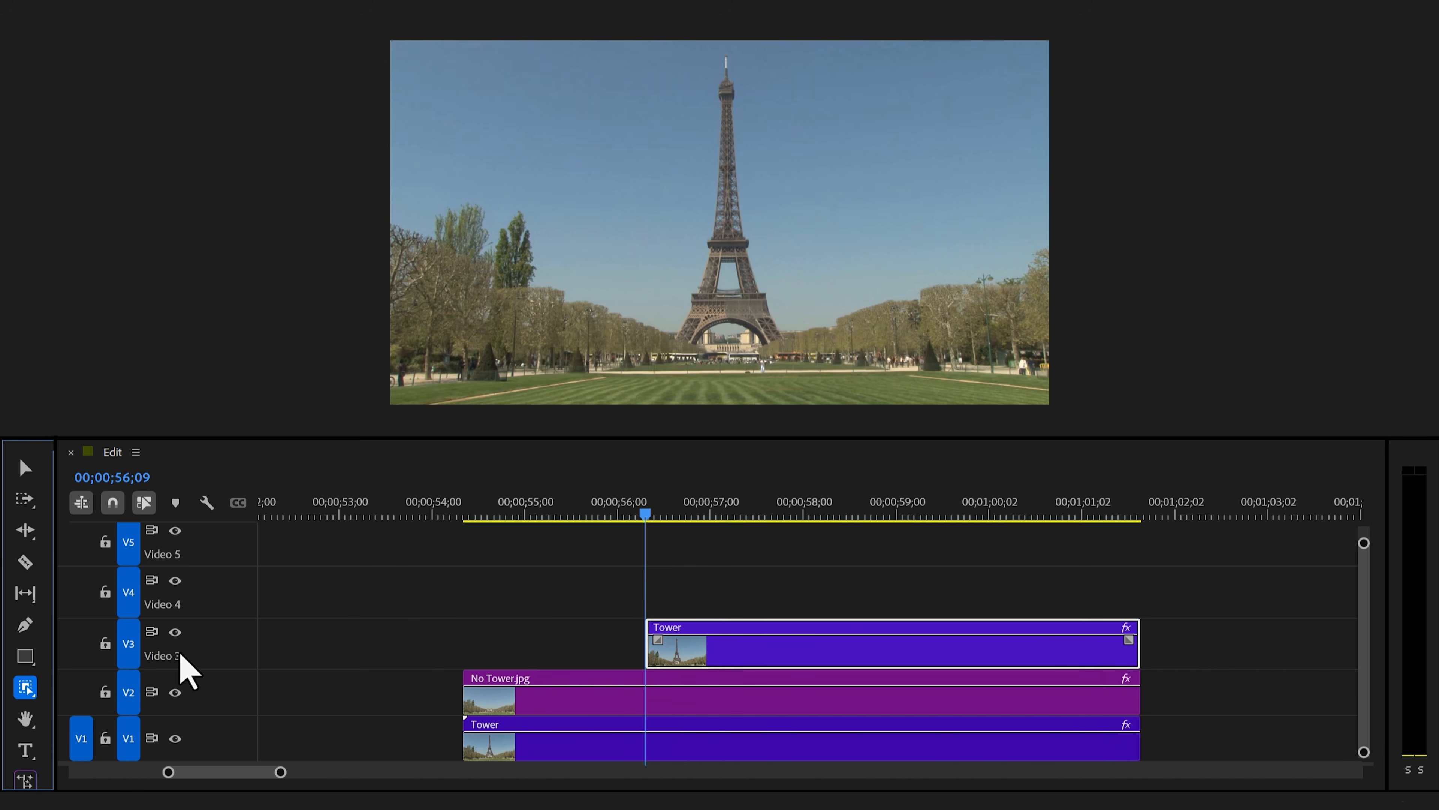
{"action": "left_click", "coordinate": [698, 320]}
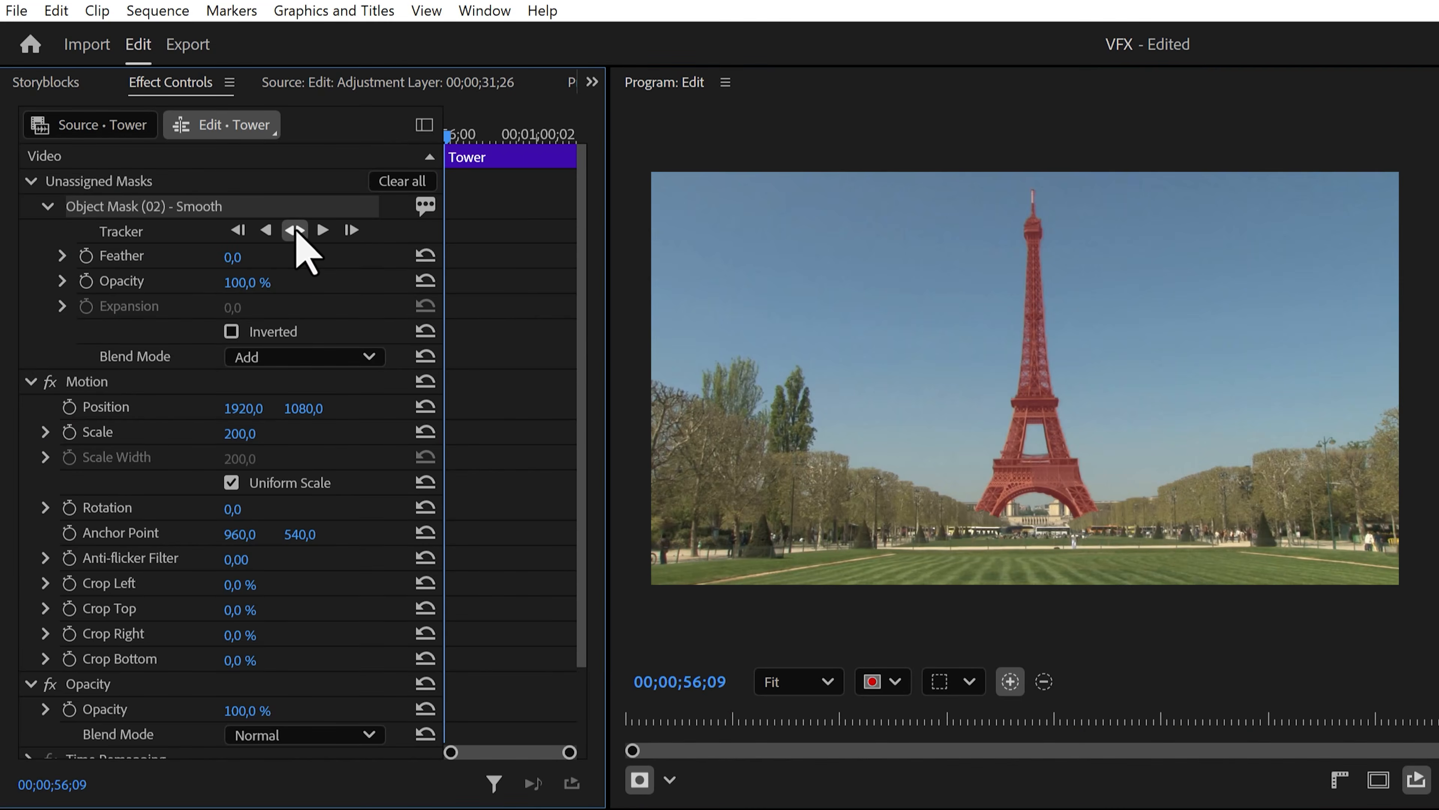
Track the tower's object mask in both directions, change it to an opacity mask, and scrub back through the Video 3 clip.
{"action": "left_click", "coordinate": [295, 230]}
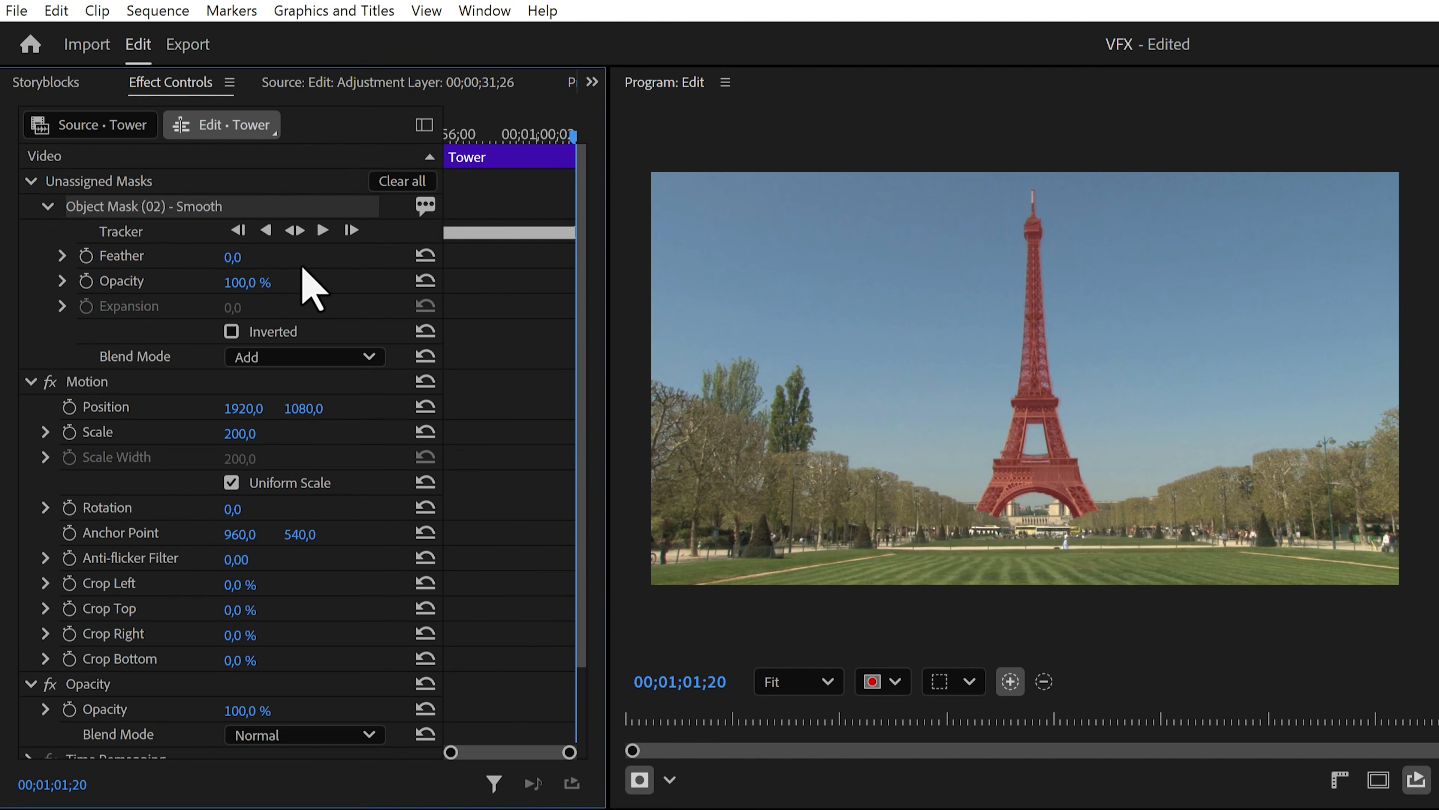
{"action": "right_click", "coordinate": [151, 204]}
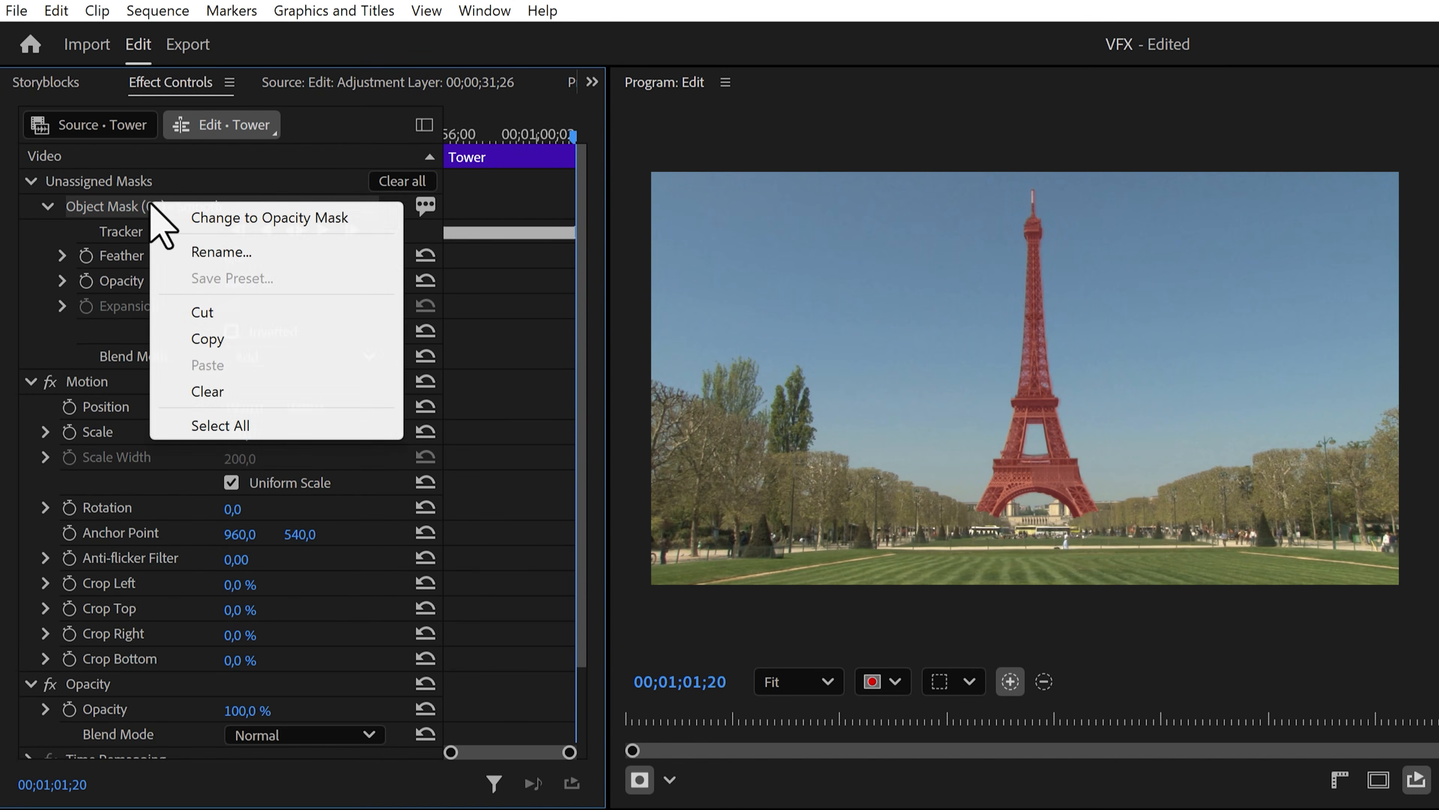
{"action": "left_click", "coordinate": [182, 217]}
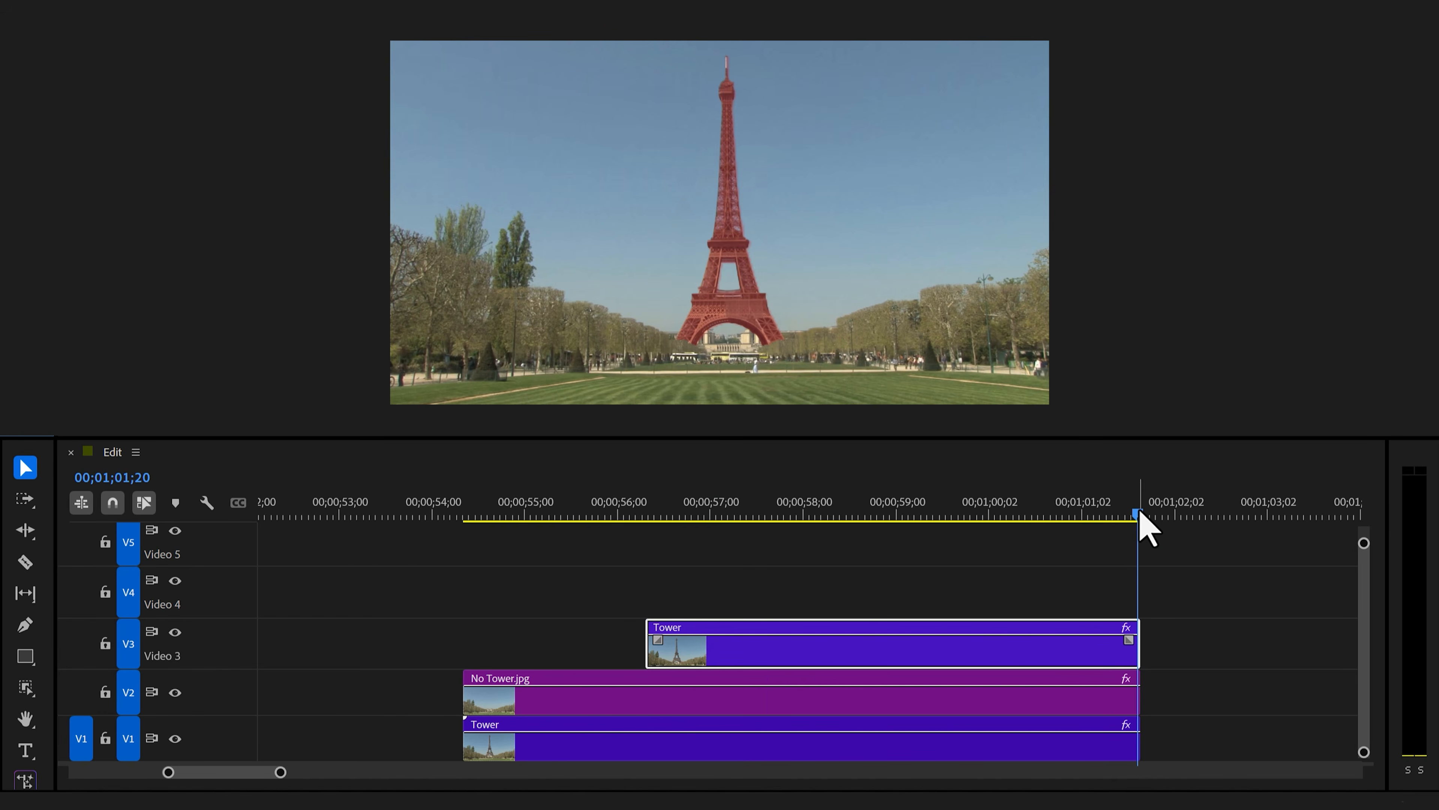
{"action": "left_click_drag", "start_coordinate": [1140, 512], "coordinate": [688, 505]}
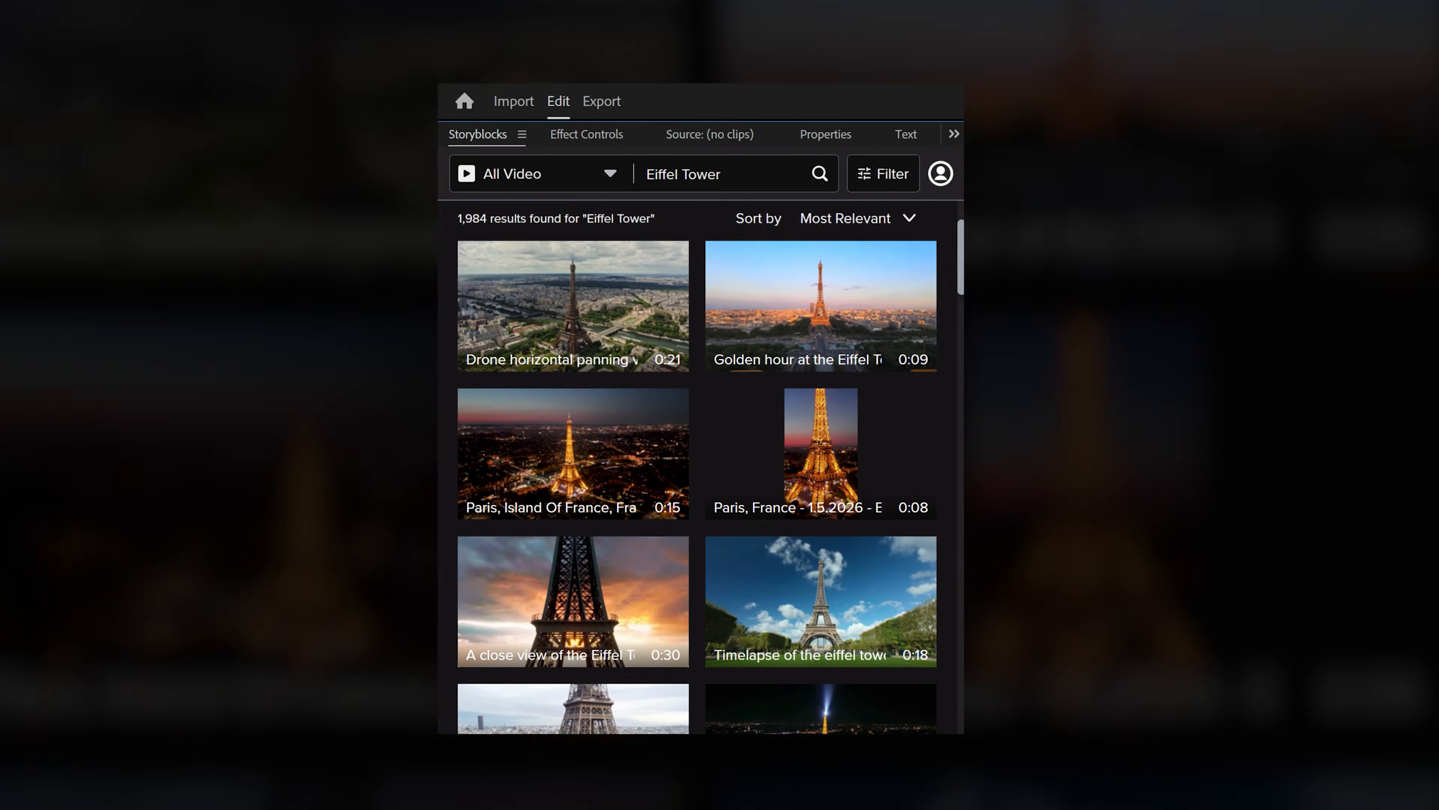
{"action": "scroll", "coordinate": [696, 470], "scroll_direction": "down", "scroll_amount": 3}
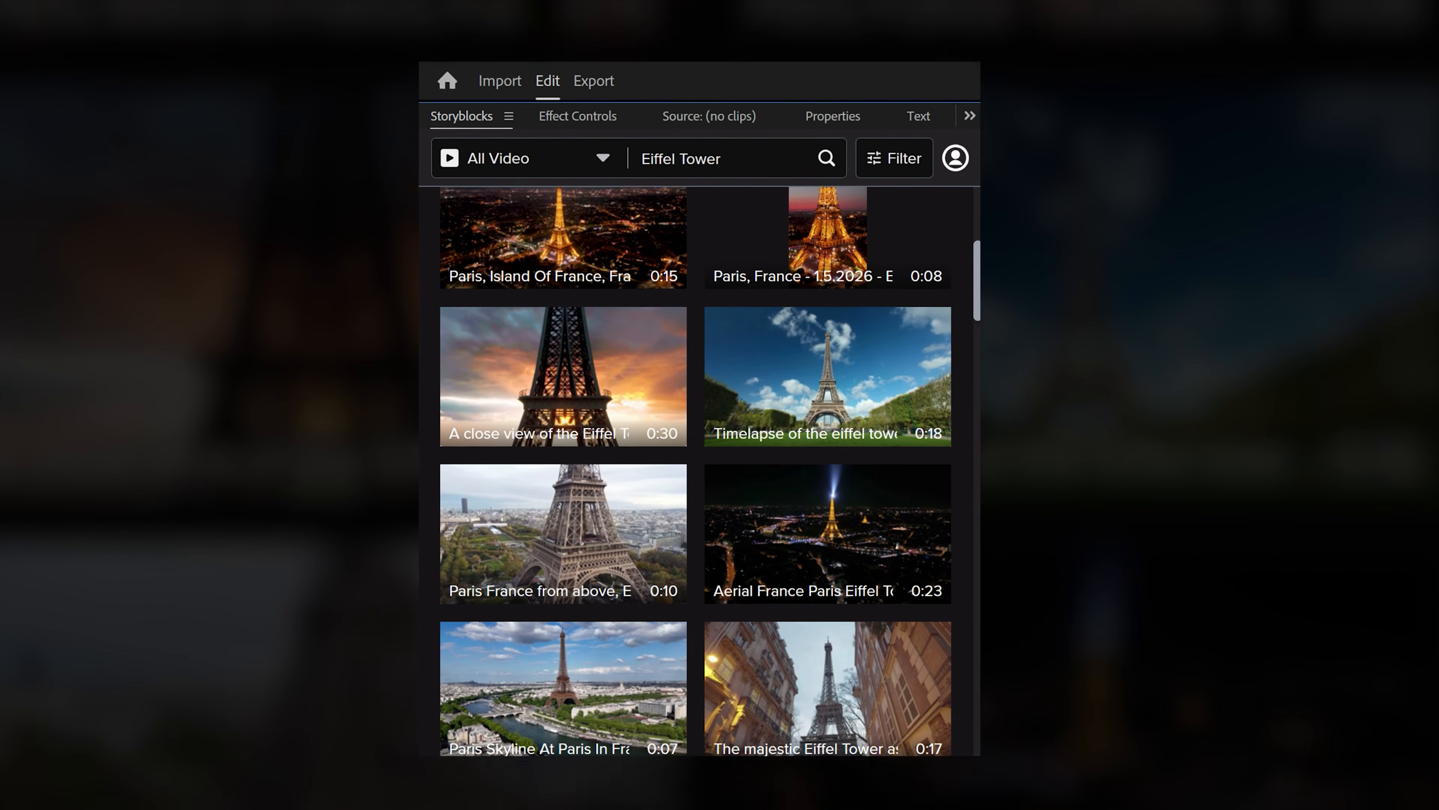
{"action": "scroll", "coordinate": [696, 470], "scroll_direction": "down", "scroll_amount": 2}
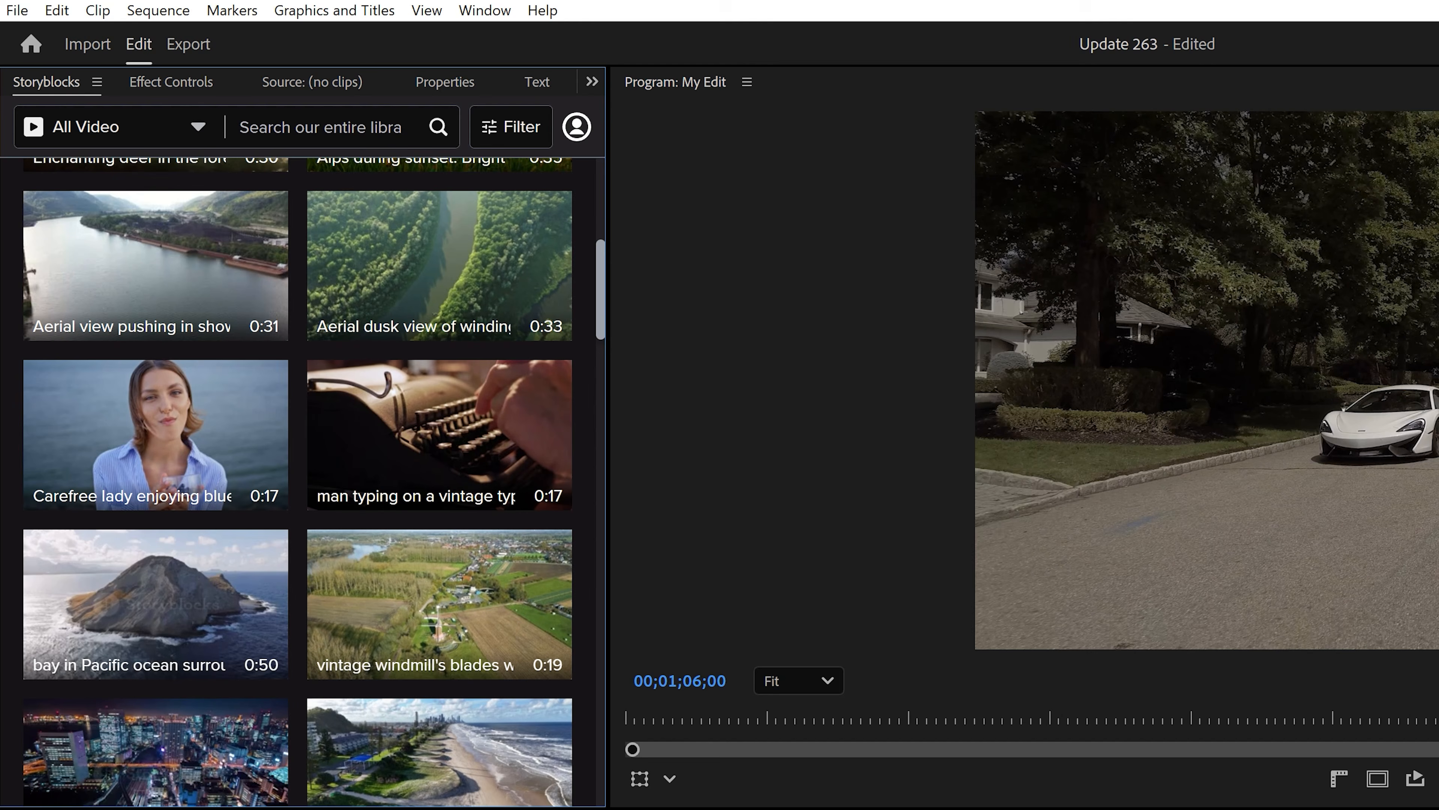
{"action": "scroll", "coordinate": [298, 482], "scroll_direction": "down", "scroll_amount": 1}
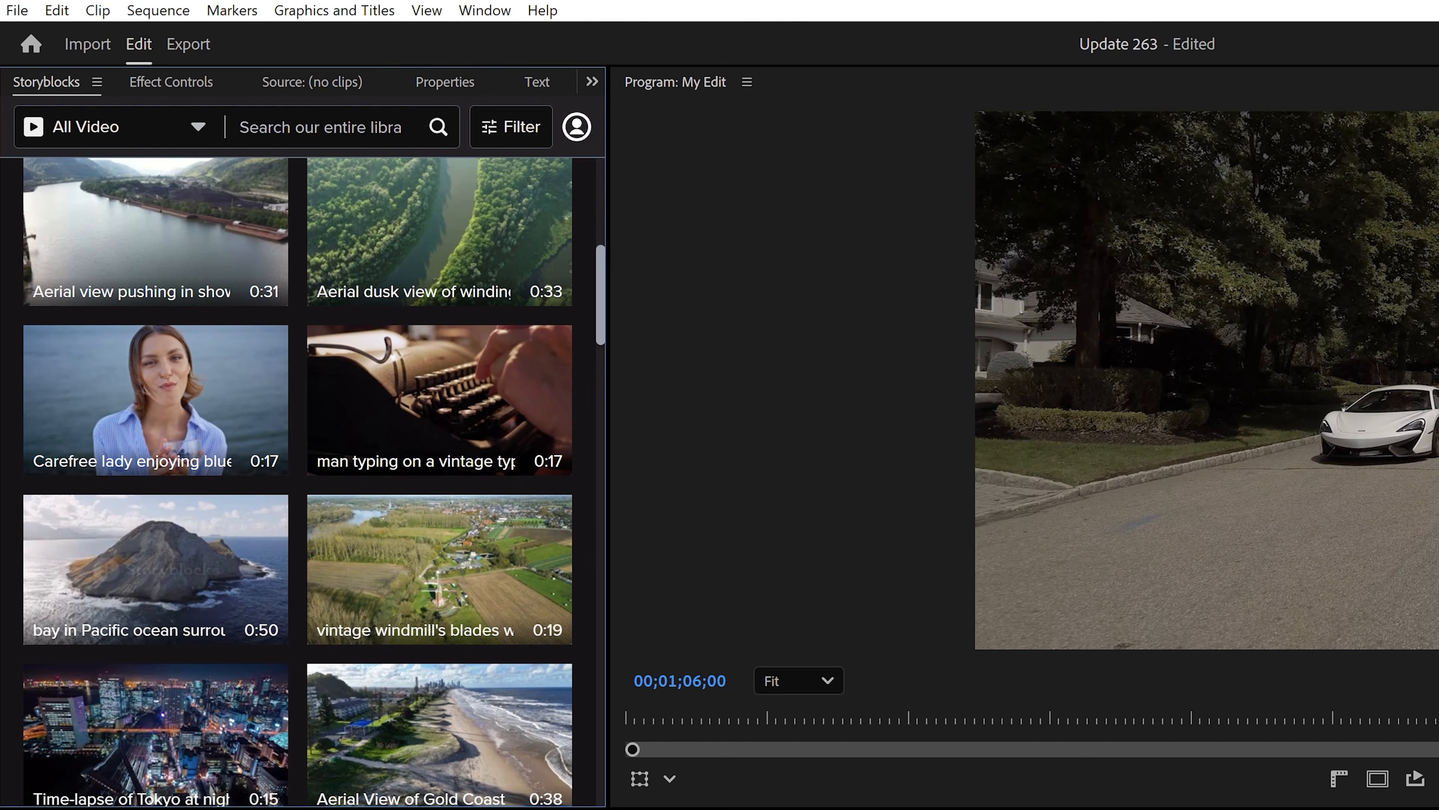
{"action": "scroll", "coordinate": [298, 482], "scroll_direction": "down", "scroll_amount": 3}
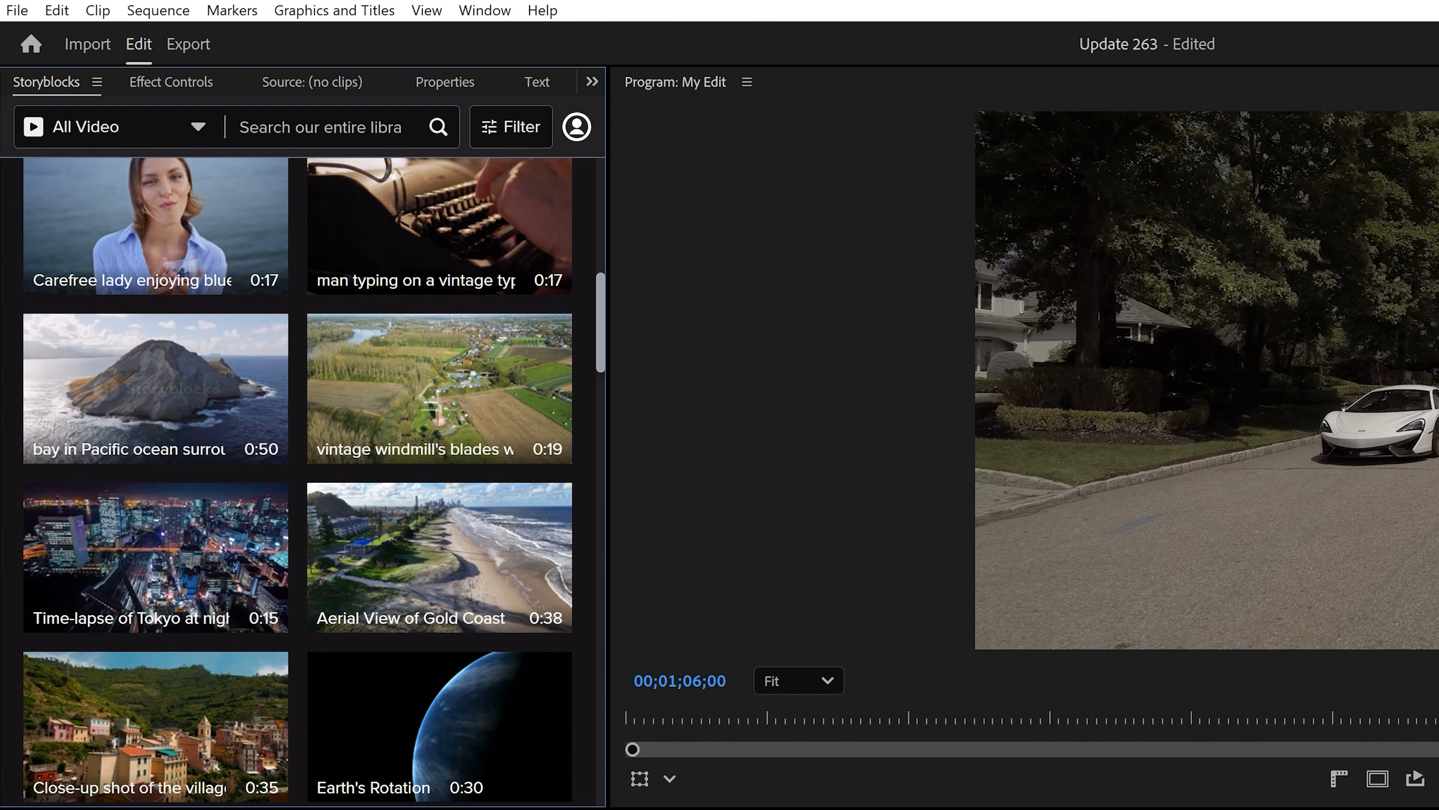
{"action": "scroll", "coordinate": [298, 482], "scroll_direction": "down", "scroll_amount": 3}
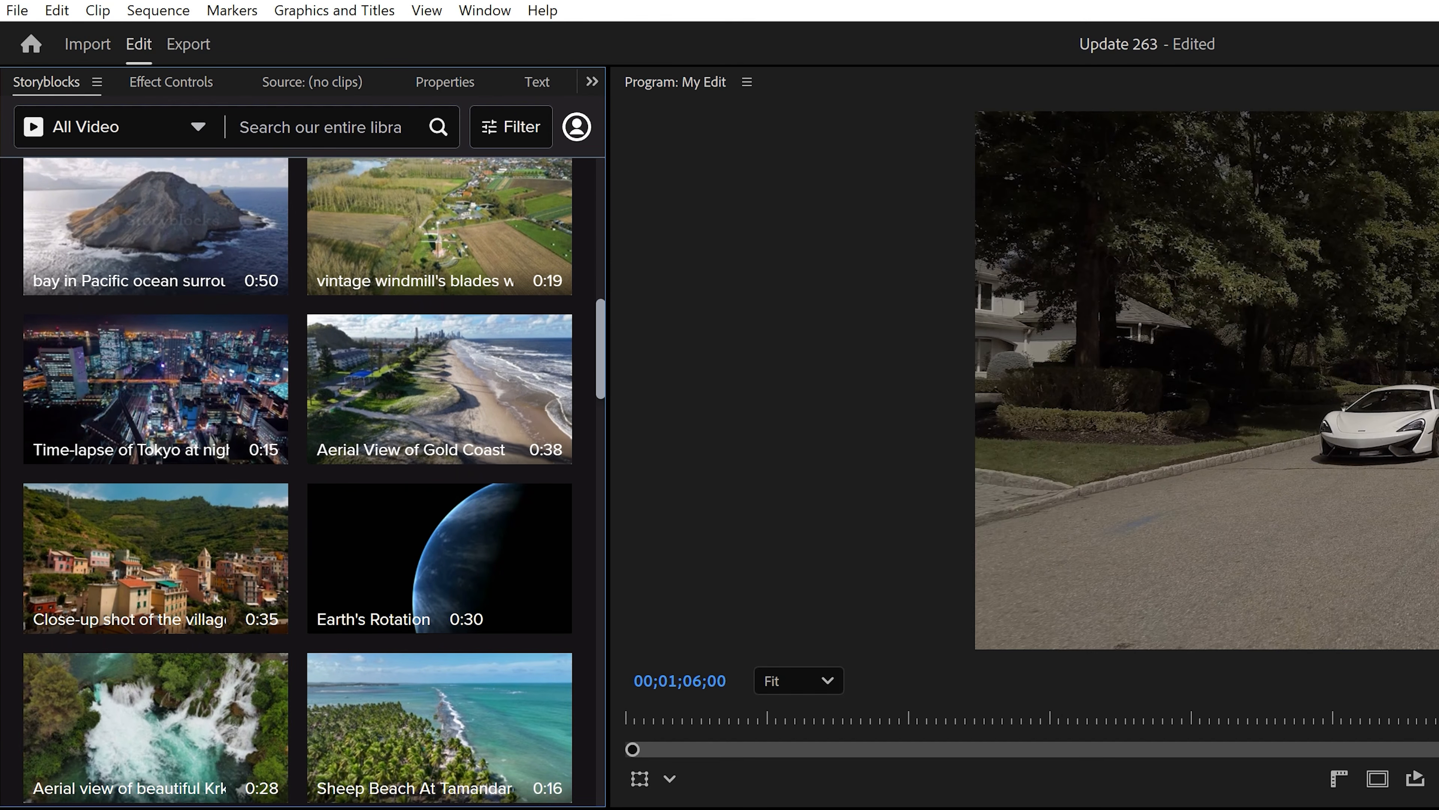
{"action": "mouse_move", "coordinate": [377, 553]}
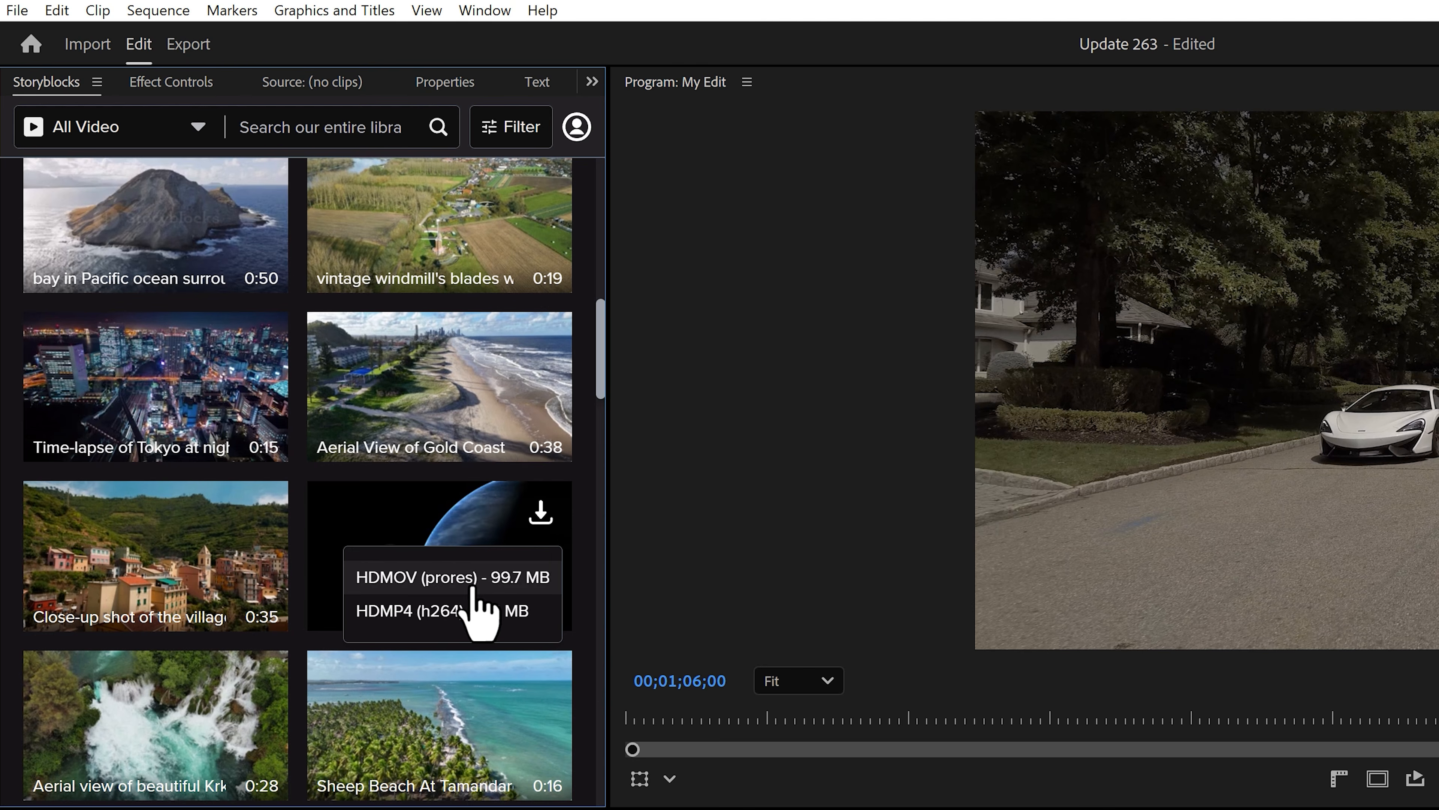
{"action": "left_click", "coordinate": [444, 617]}
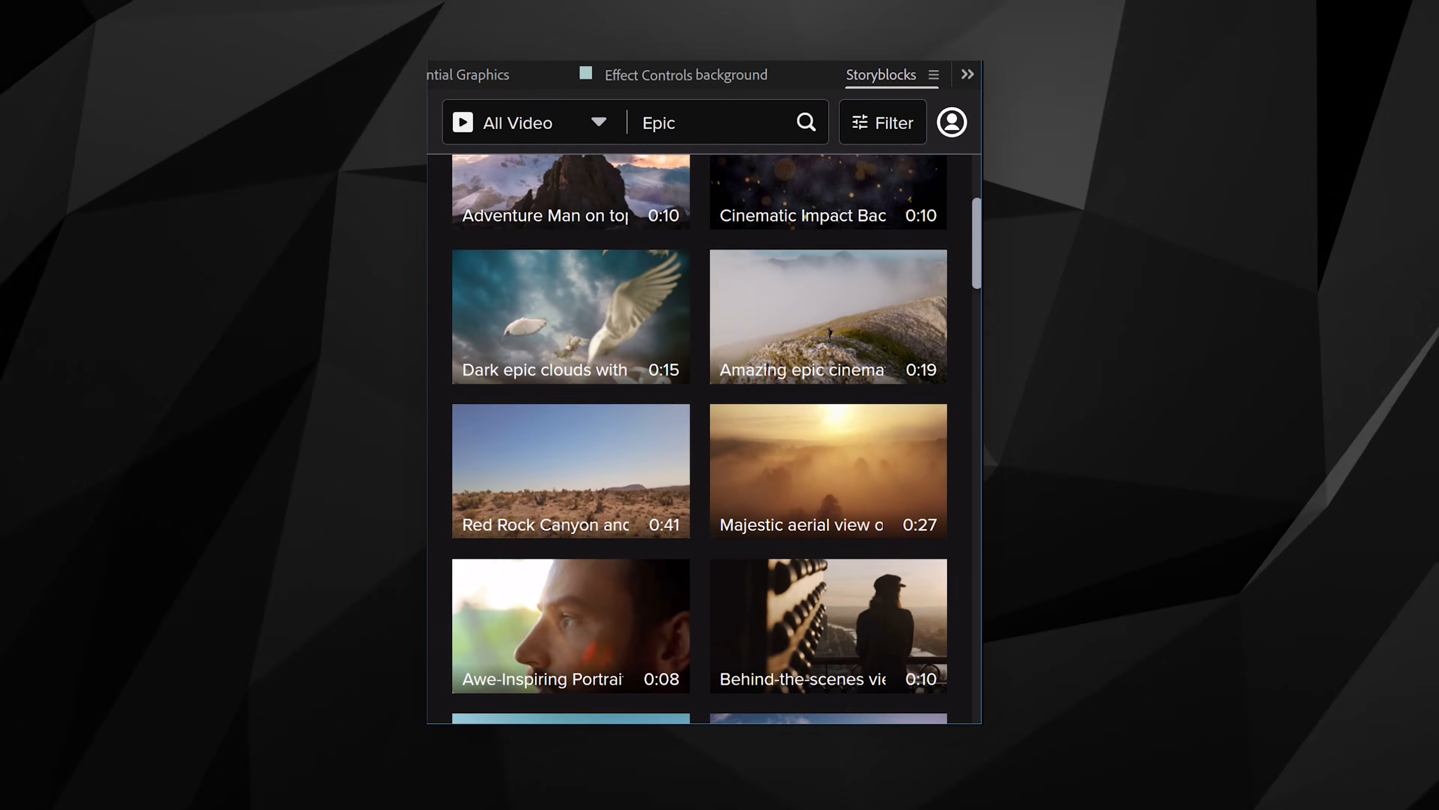
{"action": "scroll", "coordinate": [699, 437], "scroll_direction": "down", "scroll_amount": 3}
{"action": "scroll", "coordinate": [699, 437], "scroll_direction": "down", "scroll_amount": 10}
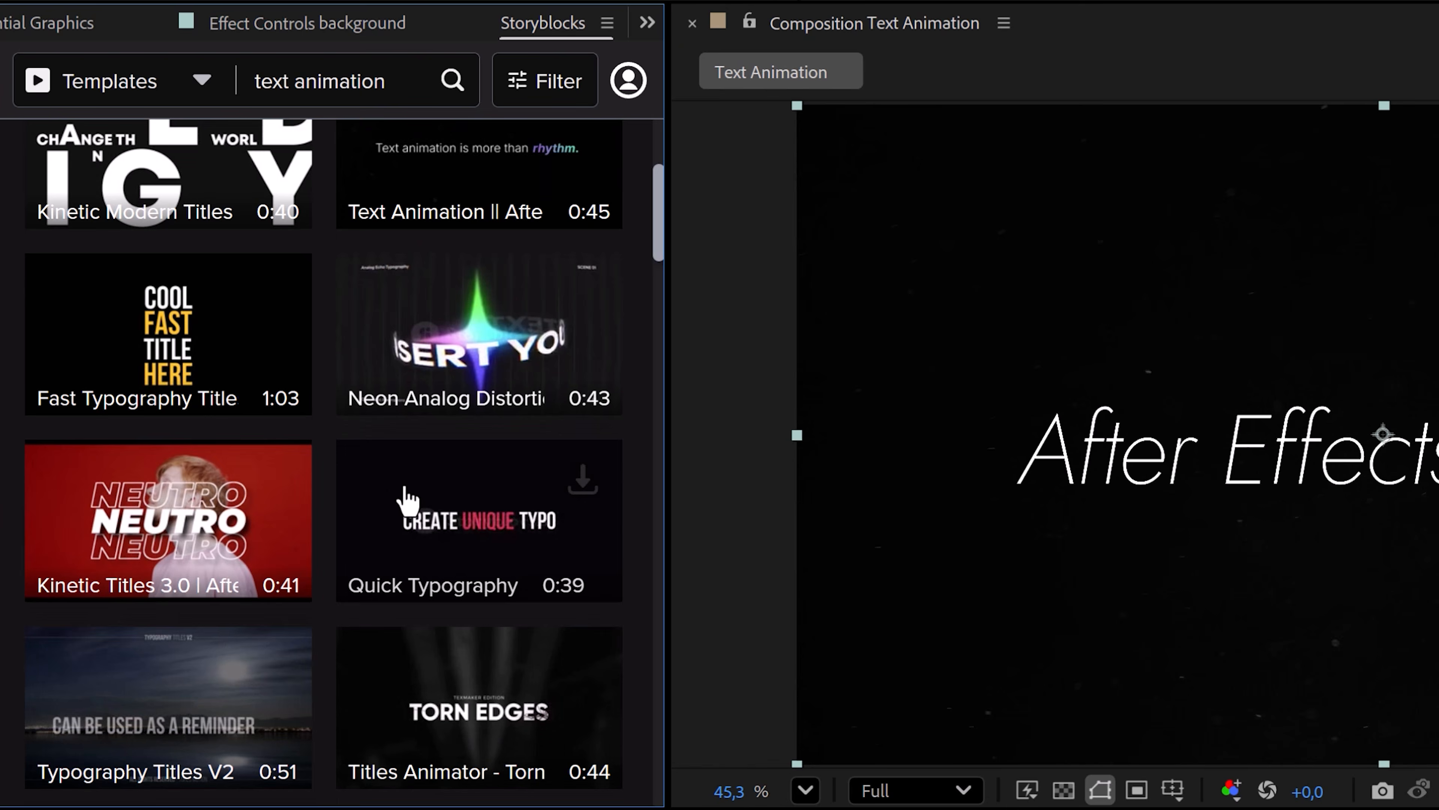
{"action": "mouse_move", "coordinate": [493, 533]}
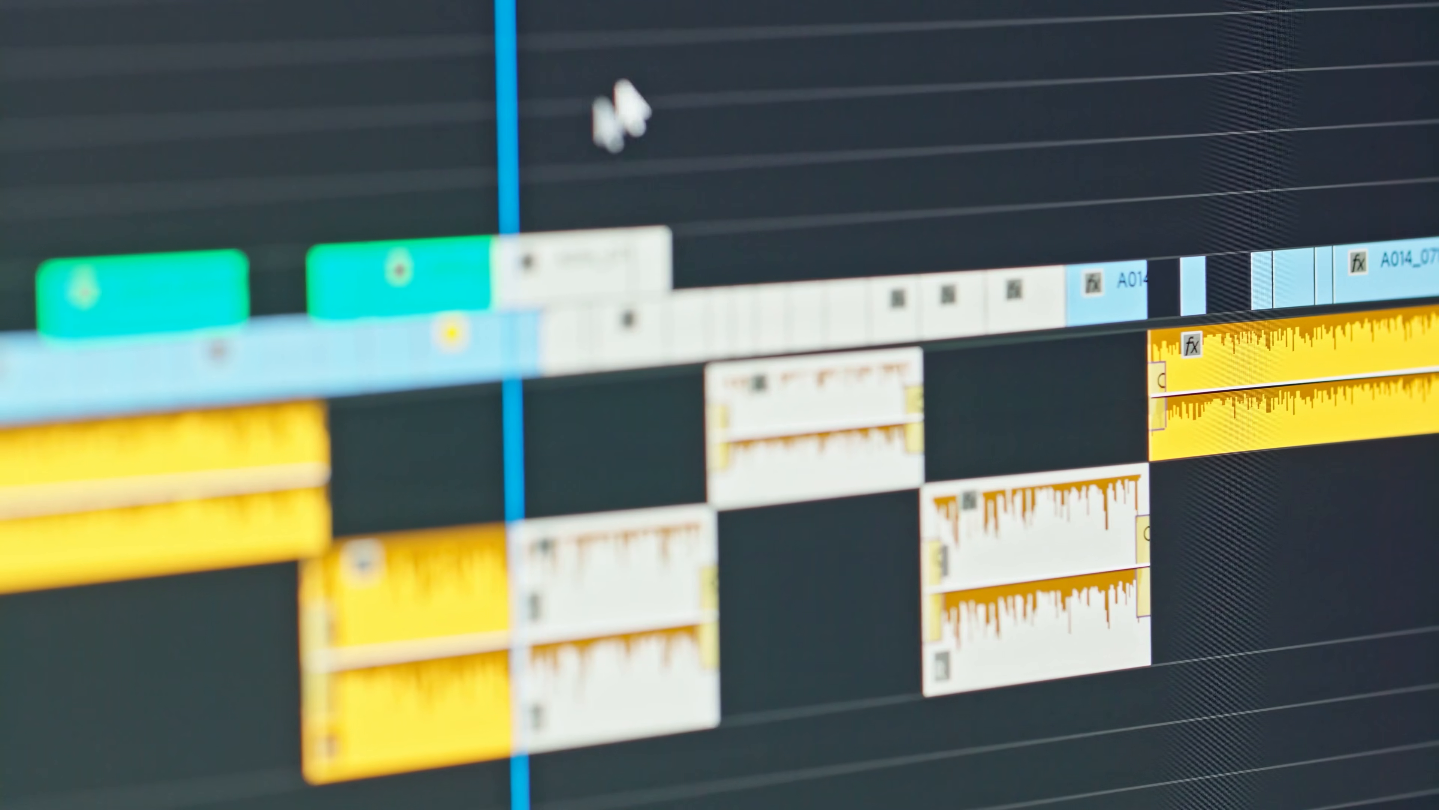
{"action": "left_click_drag", "start_coordinate": [539, 192], "coordinate": [874, 498]}
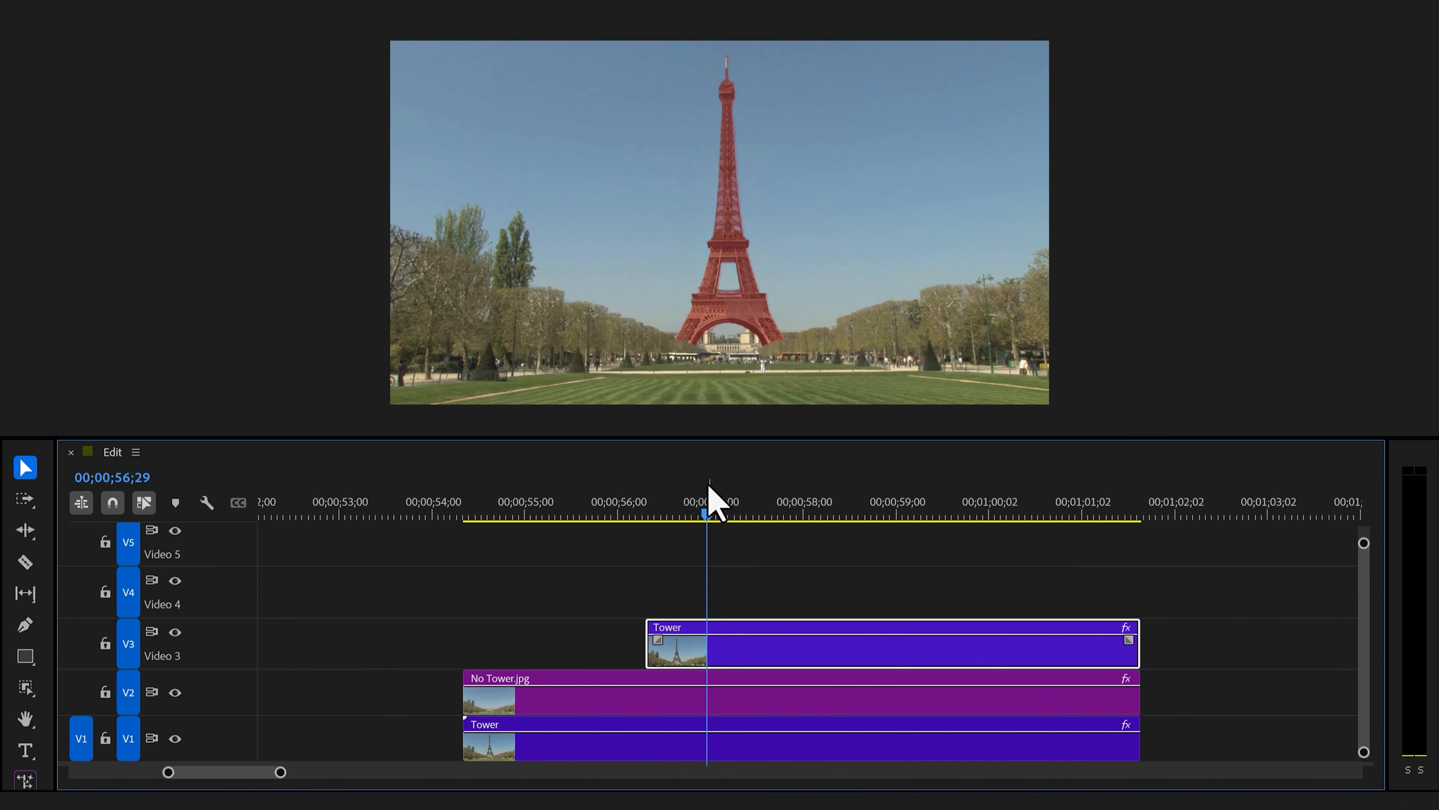
Nest the Tower clip on Video 3 as a sequence named ET.
{"action": "right_click", "coordinate": [681, 627]}
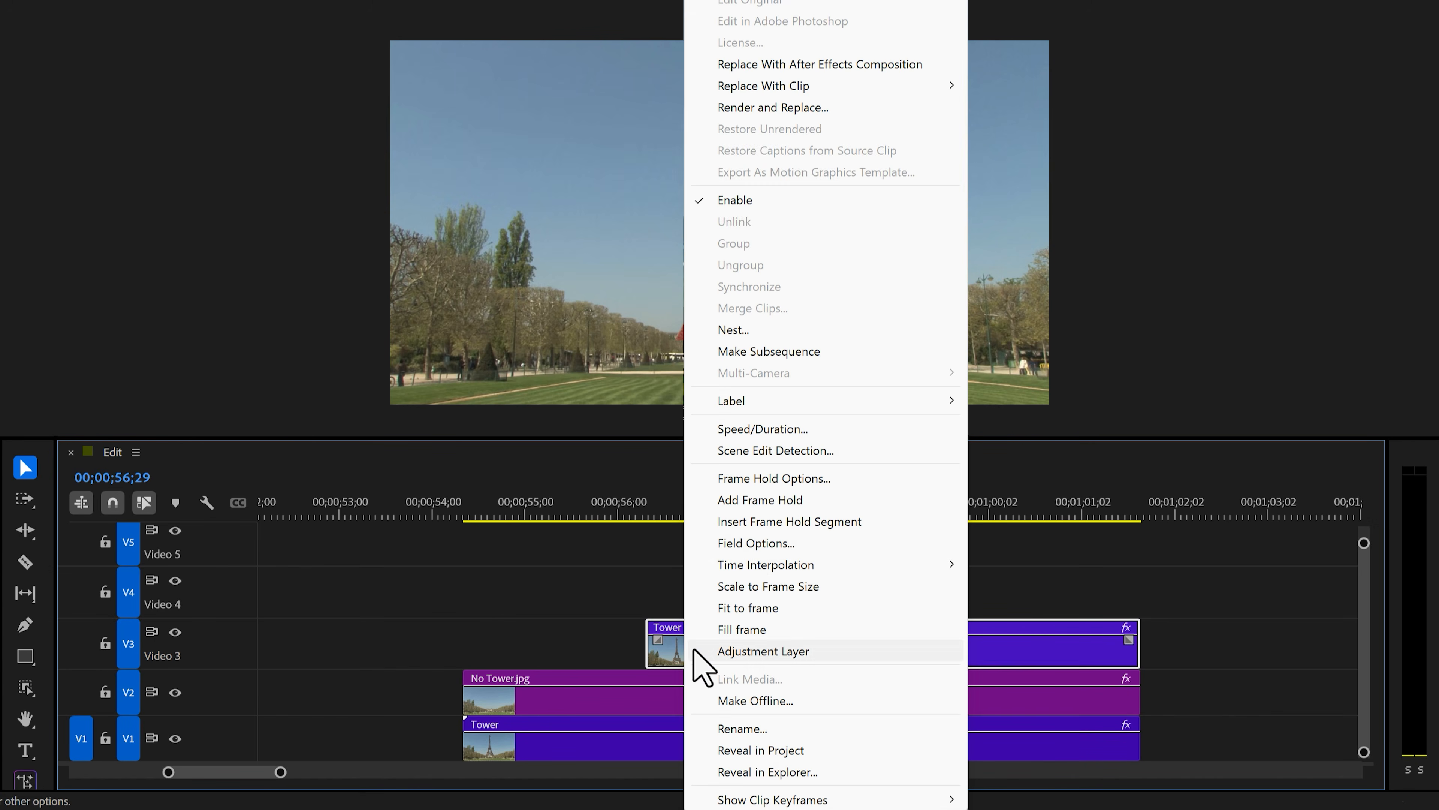
{"action": "left_click", "coordinate": [737, 329]}
{"action": "type", "text": "ET"}
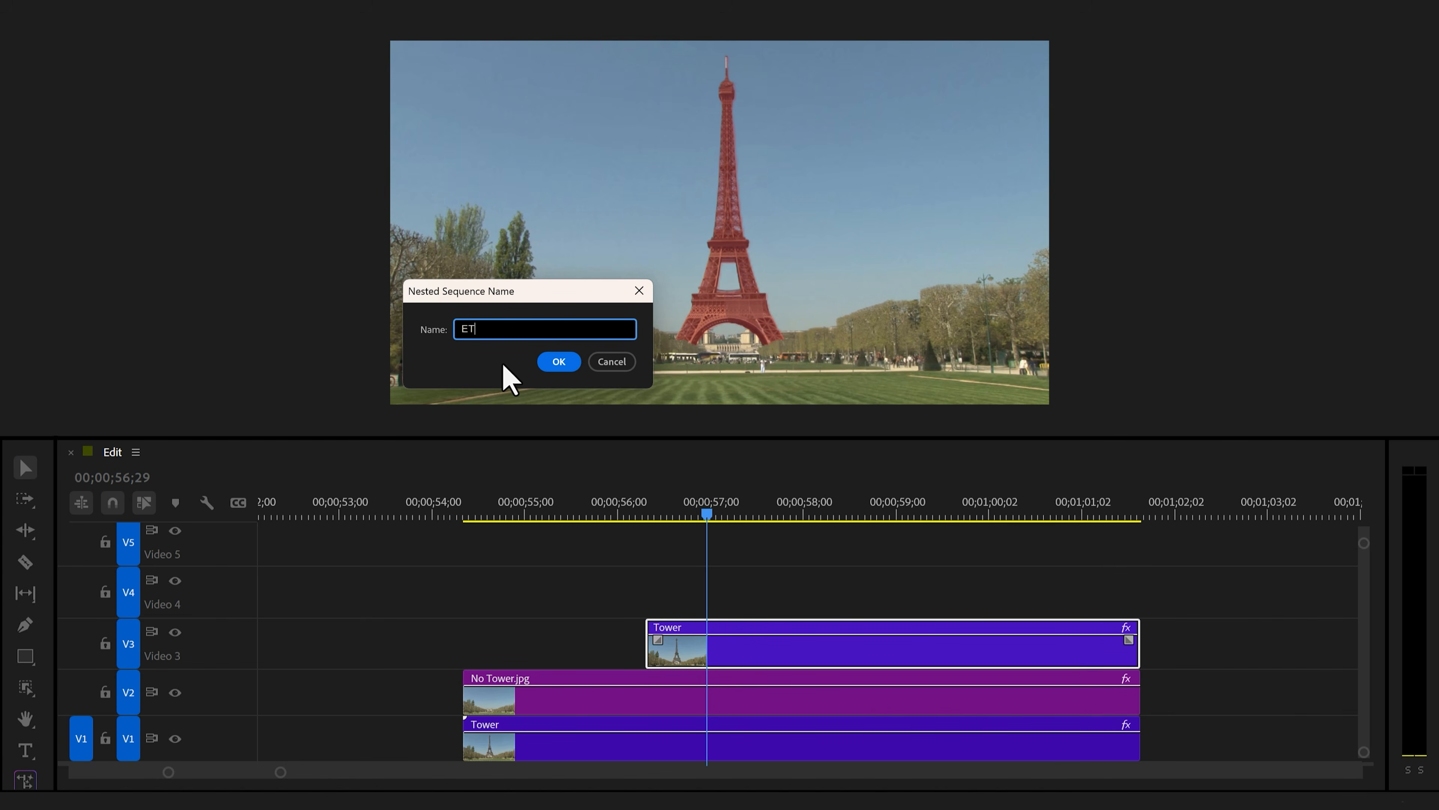
{"action": "left_click", "coordinate": [558, 363]}
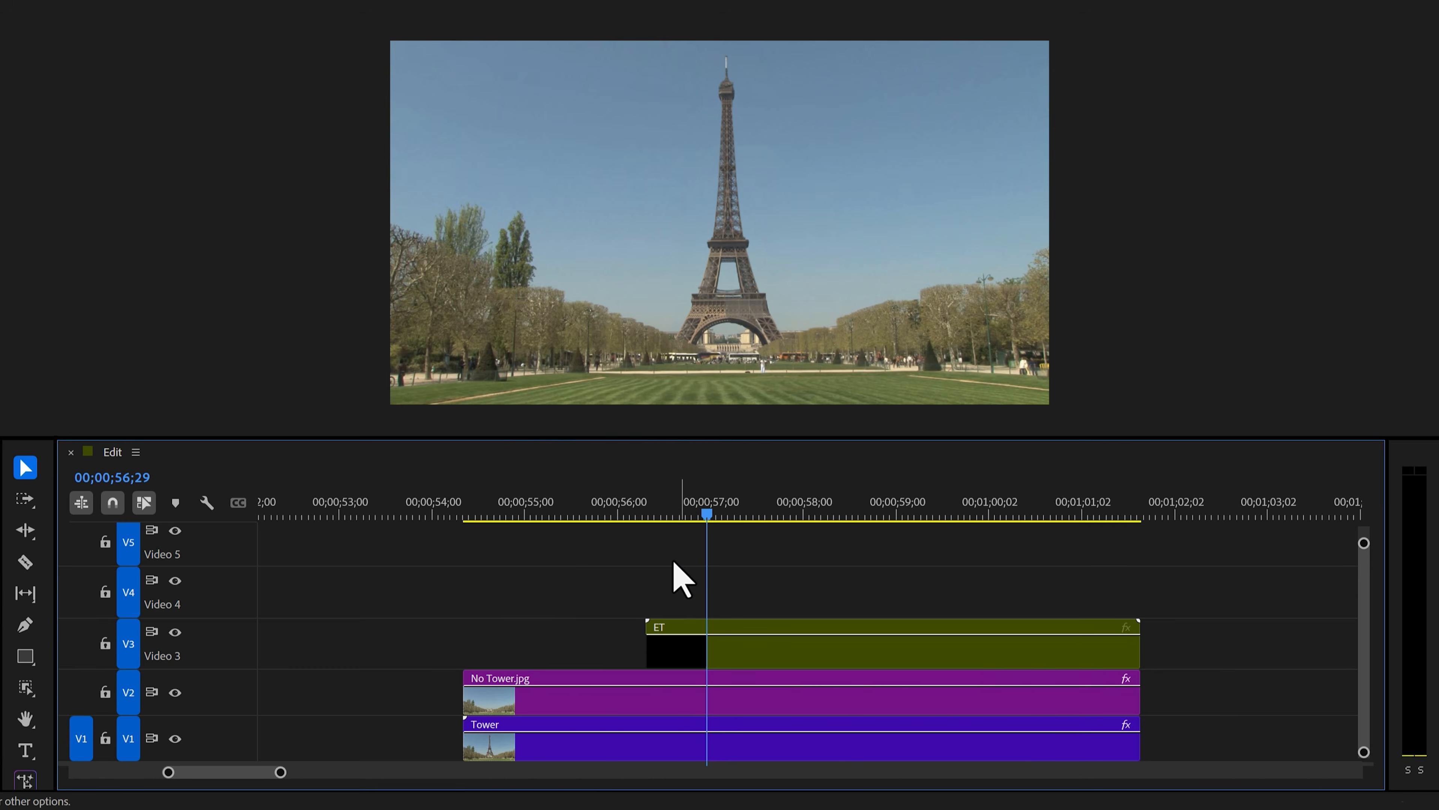
Apply the Crop effect to the ET clip and lower its top crop edge to 69%, leaving only the tower's base.
{"action": "left_click_drag", "start_coordinate": [105, 739], "coordinate": [1138, 651]}
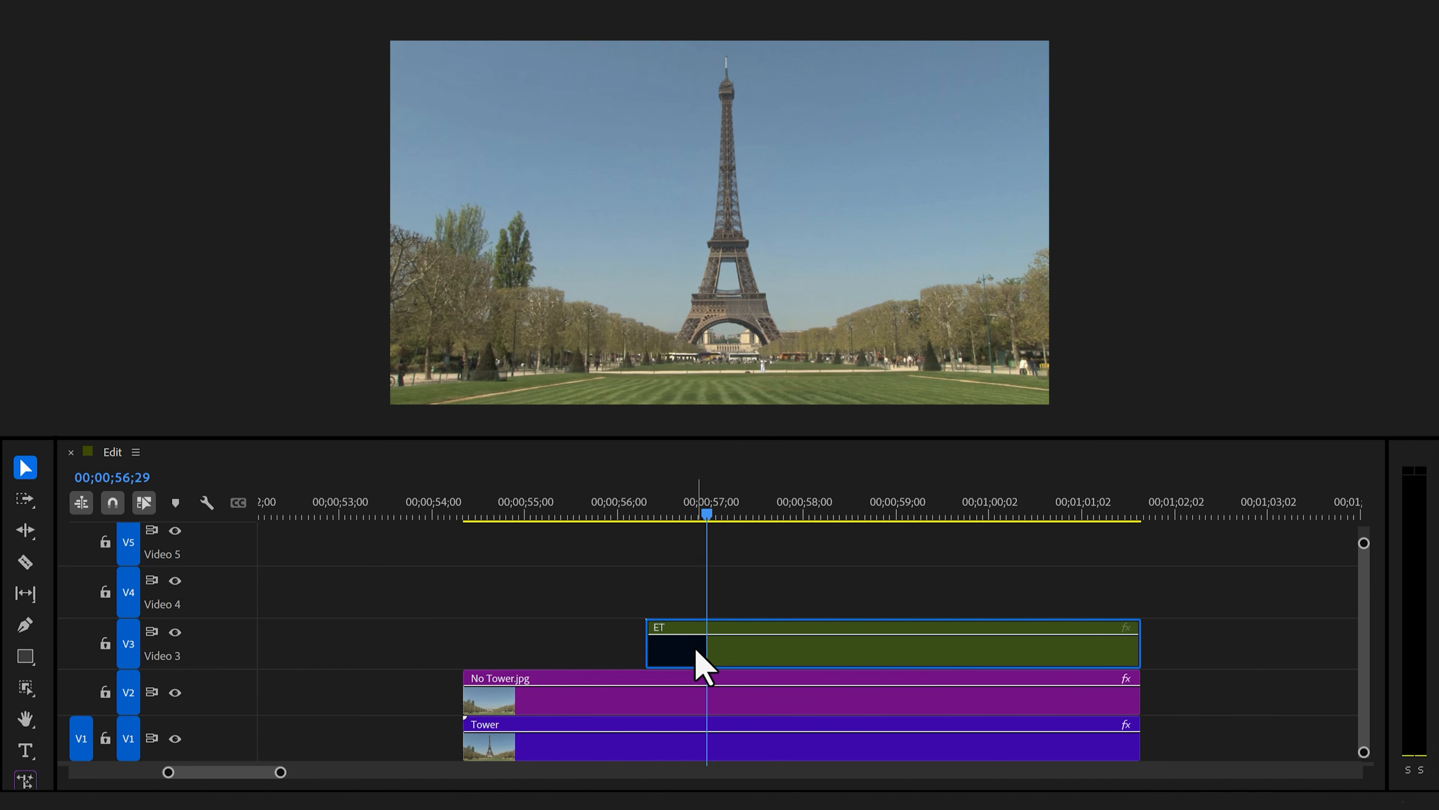
{"action": "left_click_drag", "start_coordinate": [697, 651], "coordinate": [687, 652]}
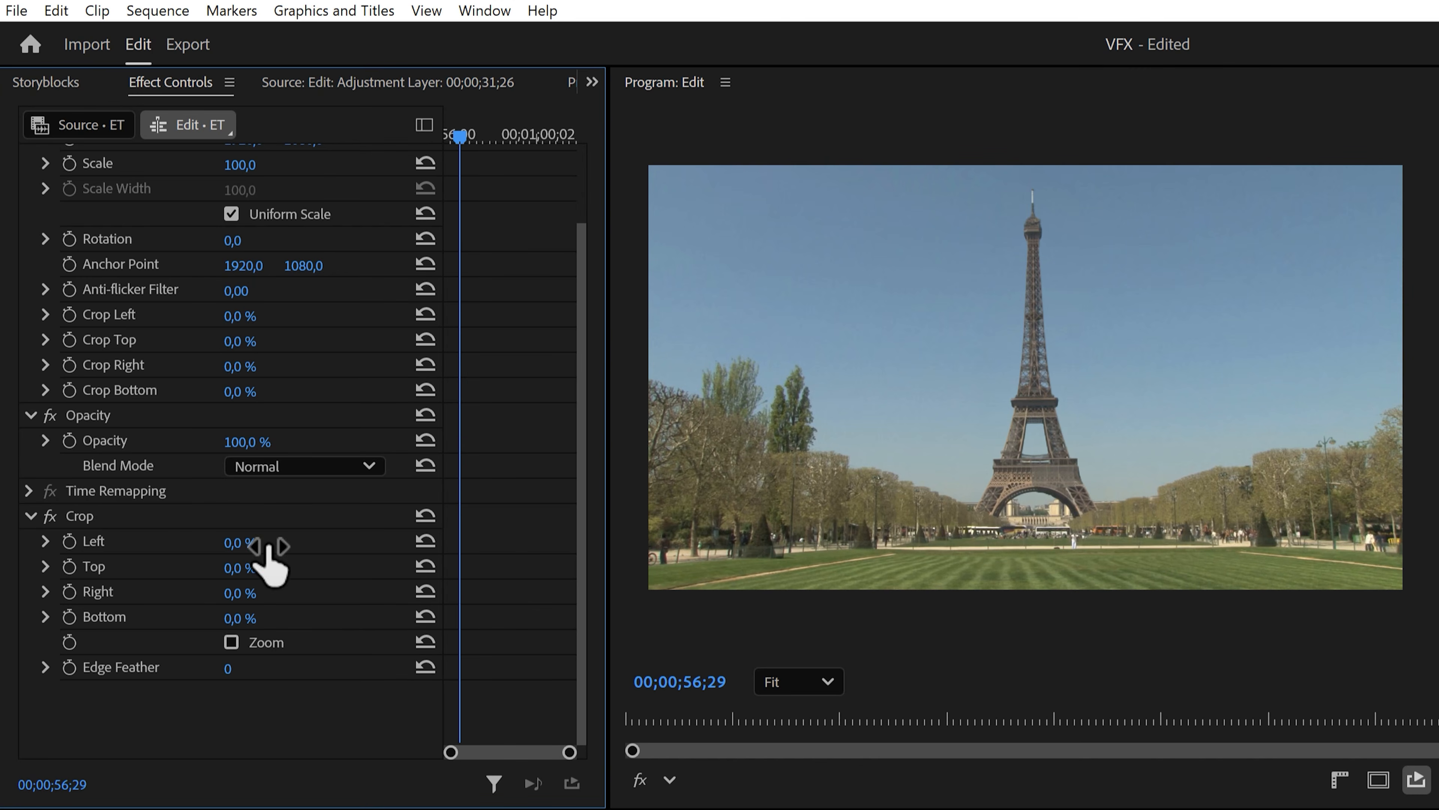
{"action": "left_click", "coordinate": [225, 524]}
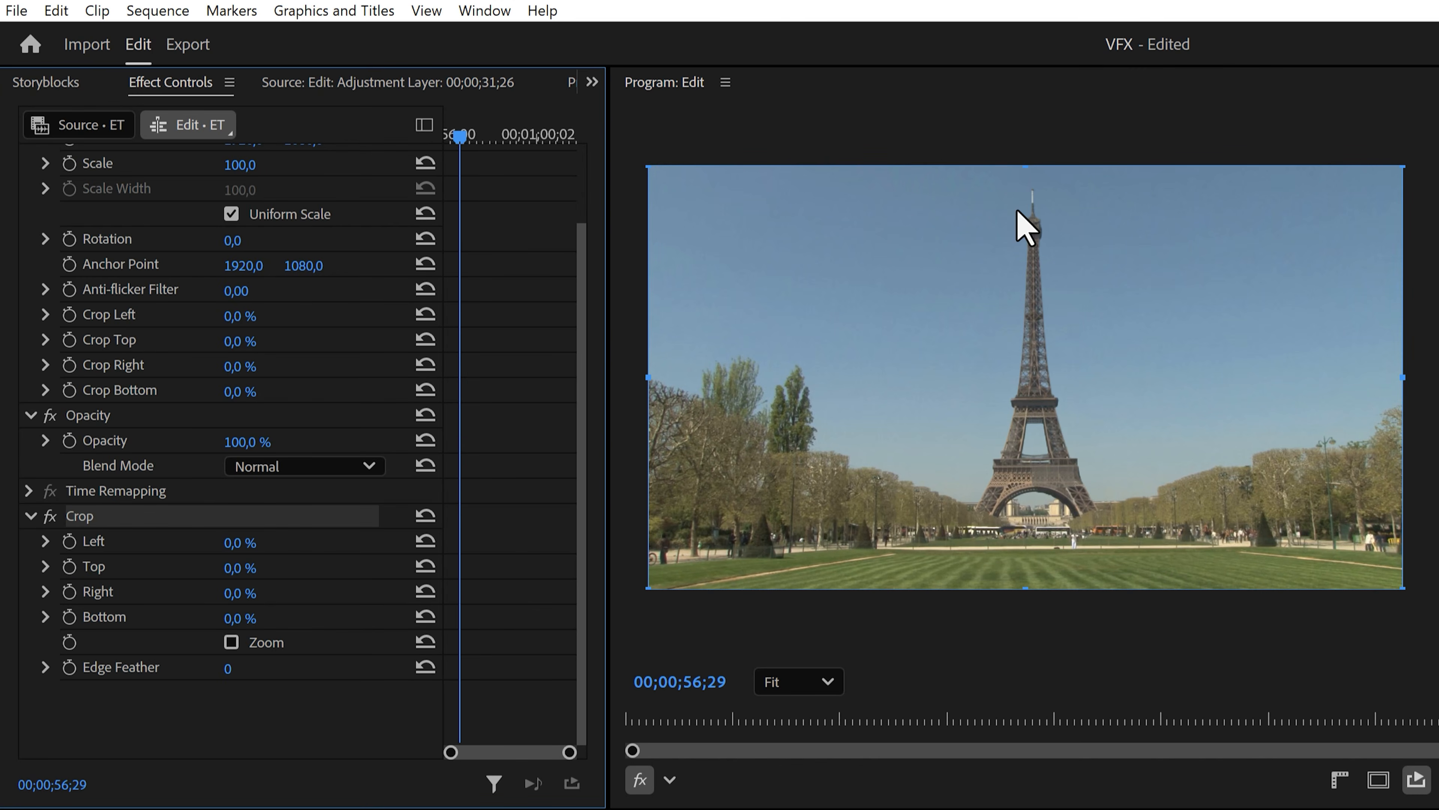
{"action": "left_click_drag", "start_coordinate": [1029, 168], "coordinate": [1028, 193]}
{"action": "left_click_drag", "start_coordinate": [1034, 255], "coordinate": [1074, 459]}
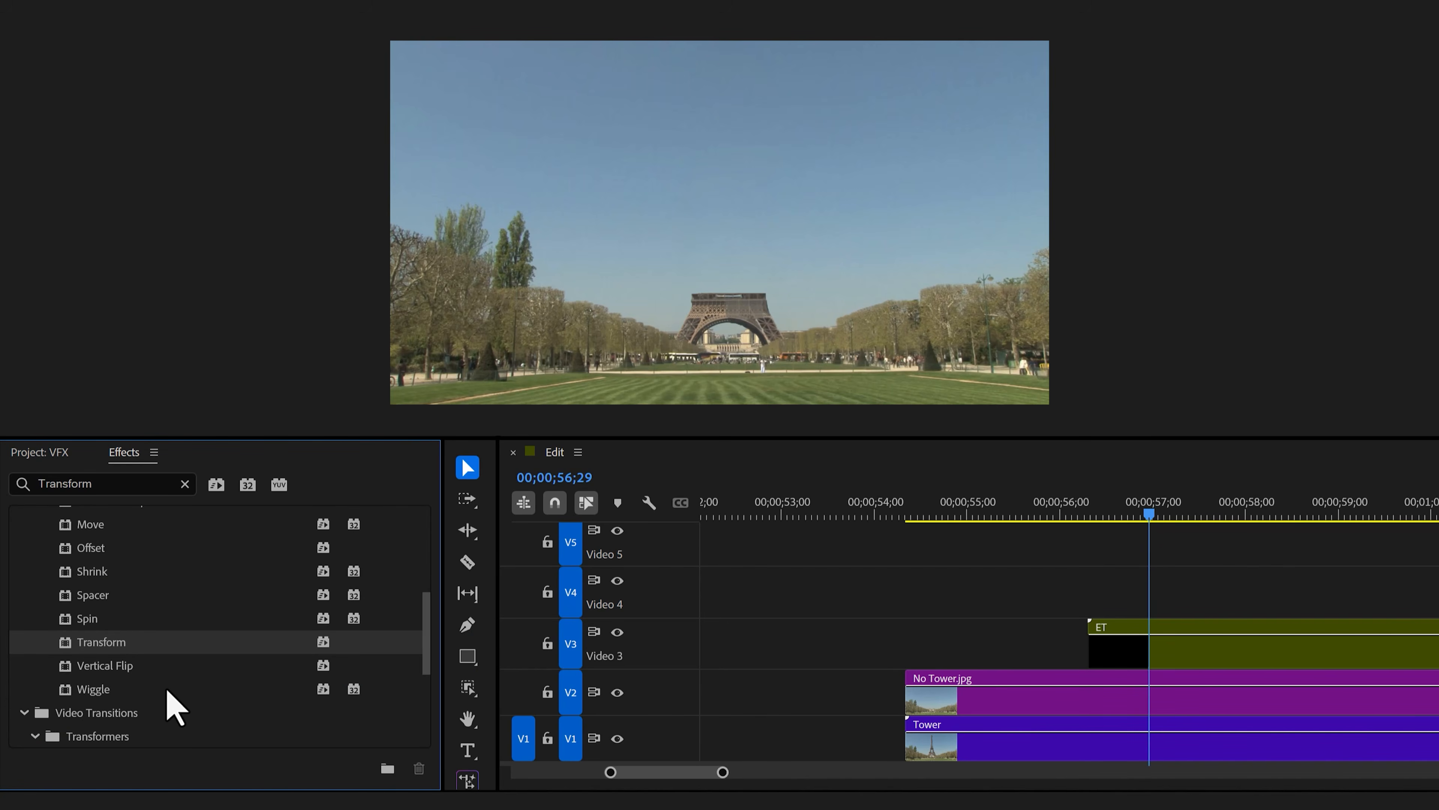
Add the Transform effect to the ET clip and keyframe its Position at 1920, -730 at 00;00;56;09.
{"action": "left_click_drag", "start_coordinate": [128, 646], "coordinate": [736, 655]}
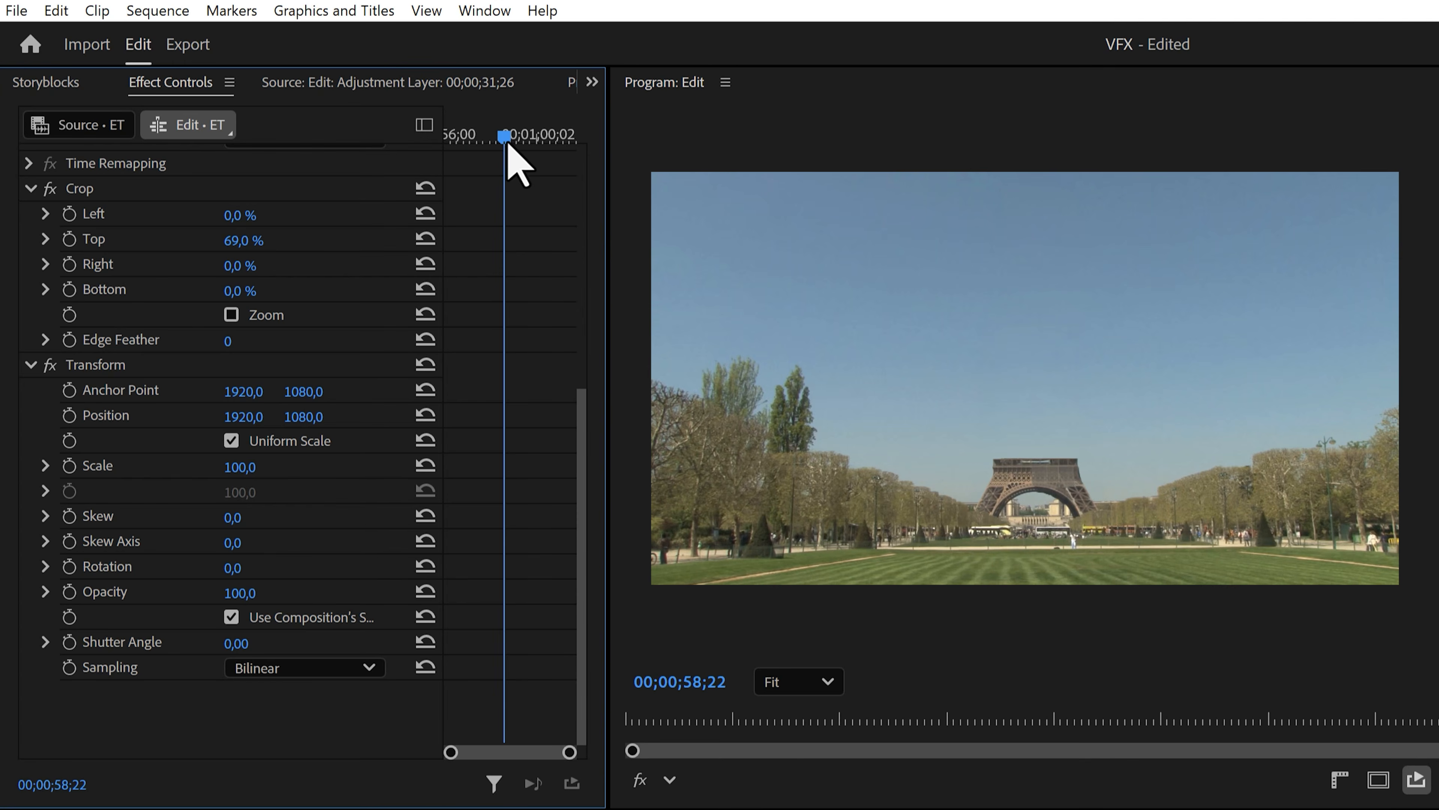
{"action": "left_click_drag", "start_coordinate": [508, 145], "coordinate": [443, 141]}
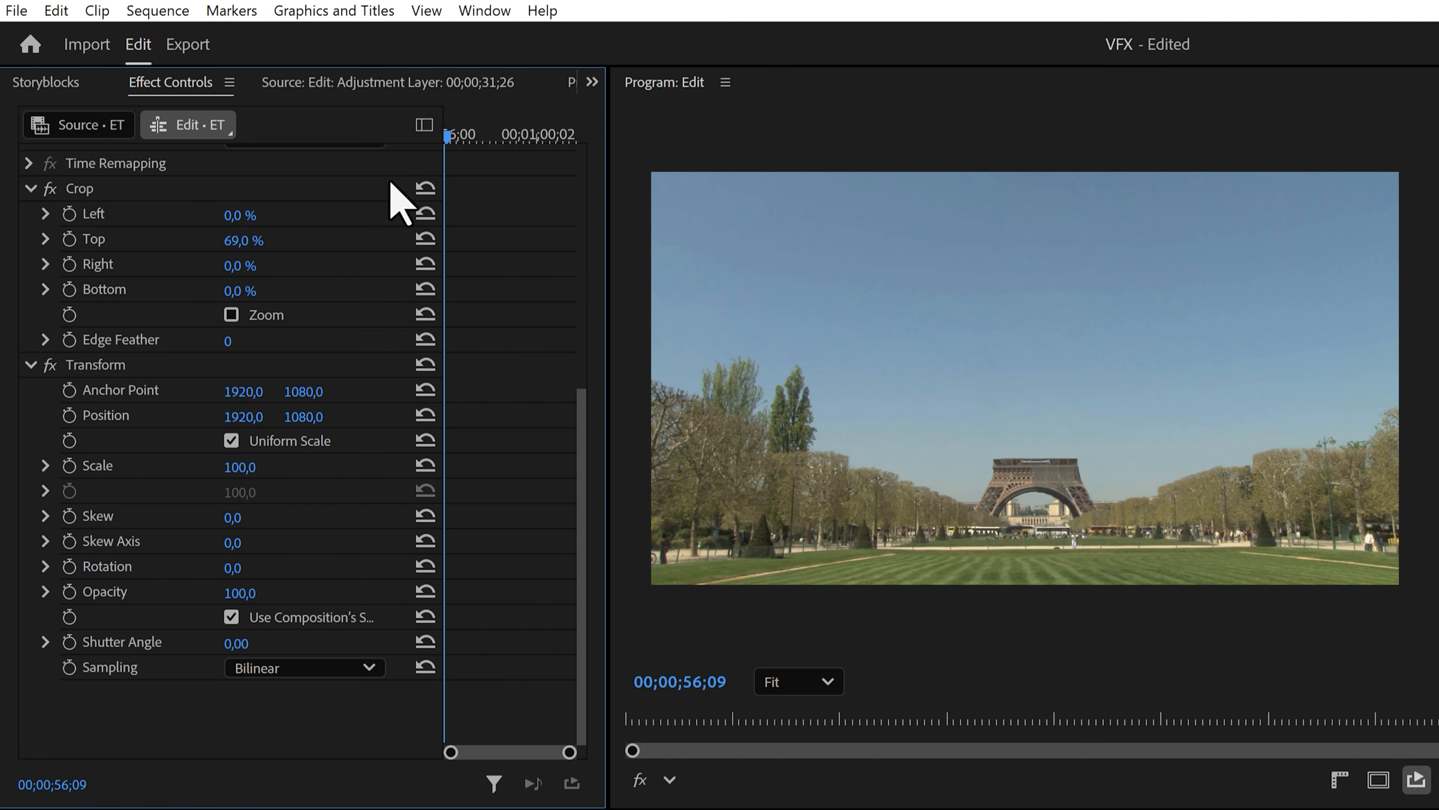
{"action": "left_click", "coordinate": [70, 416]}
{"action": "left_click_drag", "start_coordinate": [303, 417], "coordinate": [202, 417]}
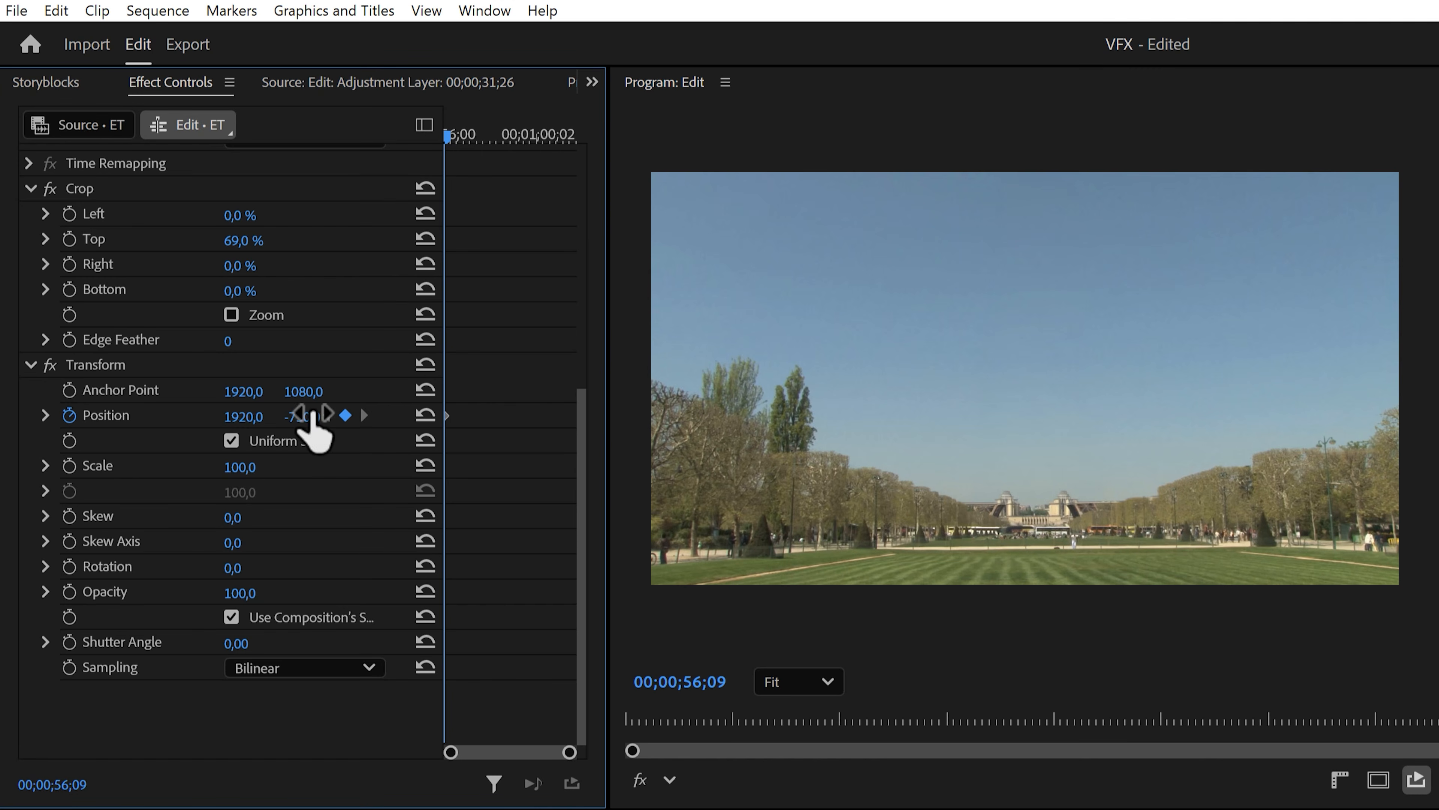
Reset the Transform Position to 1920, 1080 seven frames on, at 00;00;56;16, and play back the drop animation.
{"action": "scroll", "coordinate": [499, 362], "scroll_direction": "up", "scroll_amount": 2}
{"action": "key", "text": "Right"}
{"action": "key", "text": "Right"}
{"action": "key", "text": "Right"}
{"action": "key", "text": "Right"}
{"action": "key", "text": "Right"}
{"action": "key", "text": "Right"}
{"action": "key", "text": "Right"}
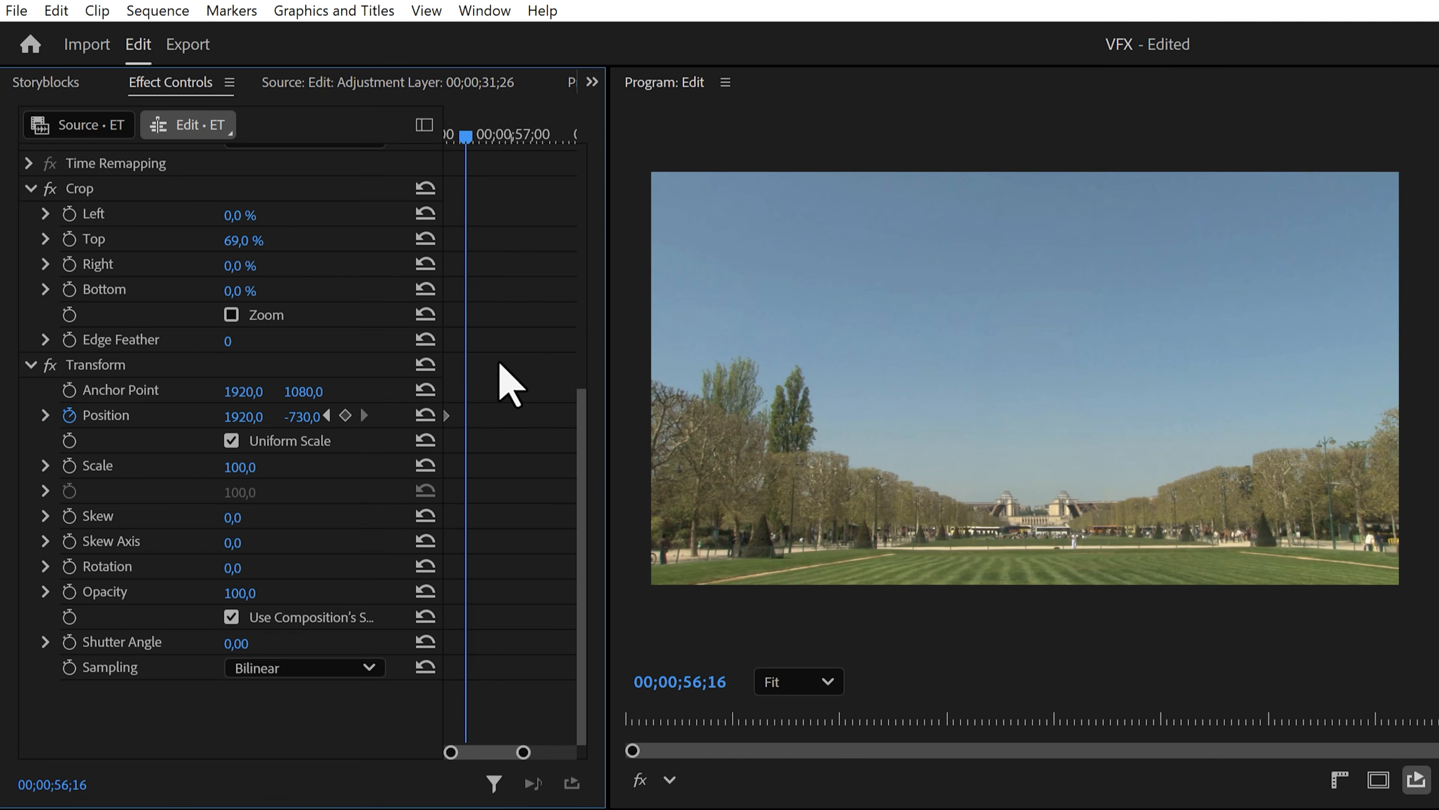
{"action": "left_click", "coordinate": [425, 415]}
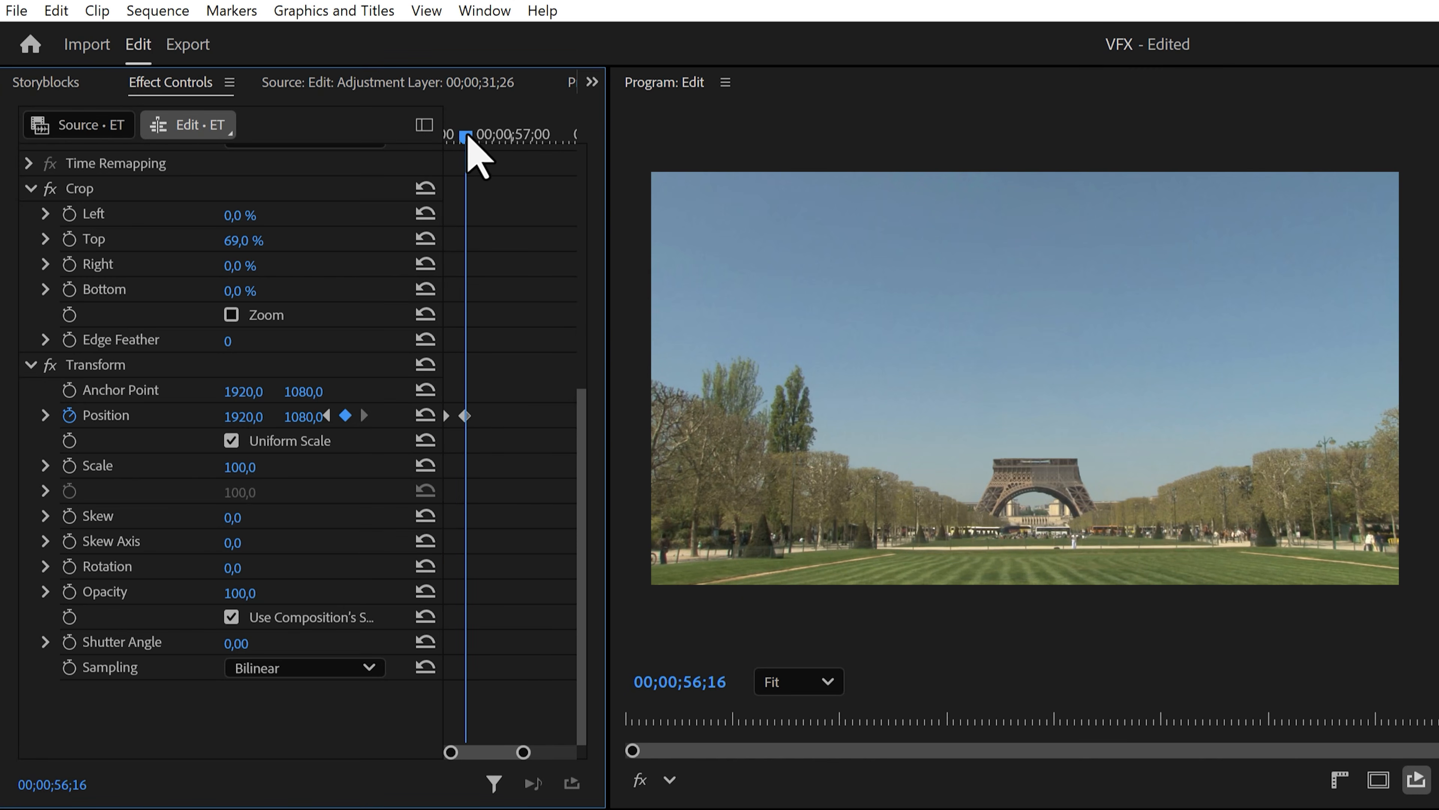
{"action": "left_click_drag", "start_coordinate": [466, 136], "coordinate": [448, 136]}
{"action": "key", "text": "space"}
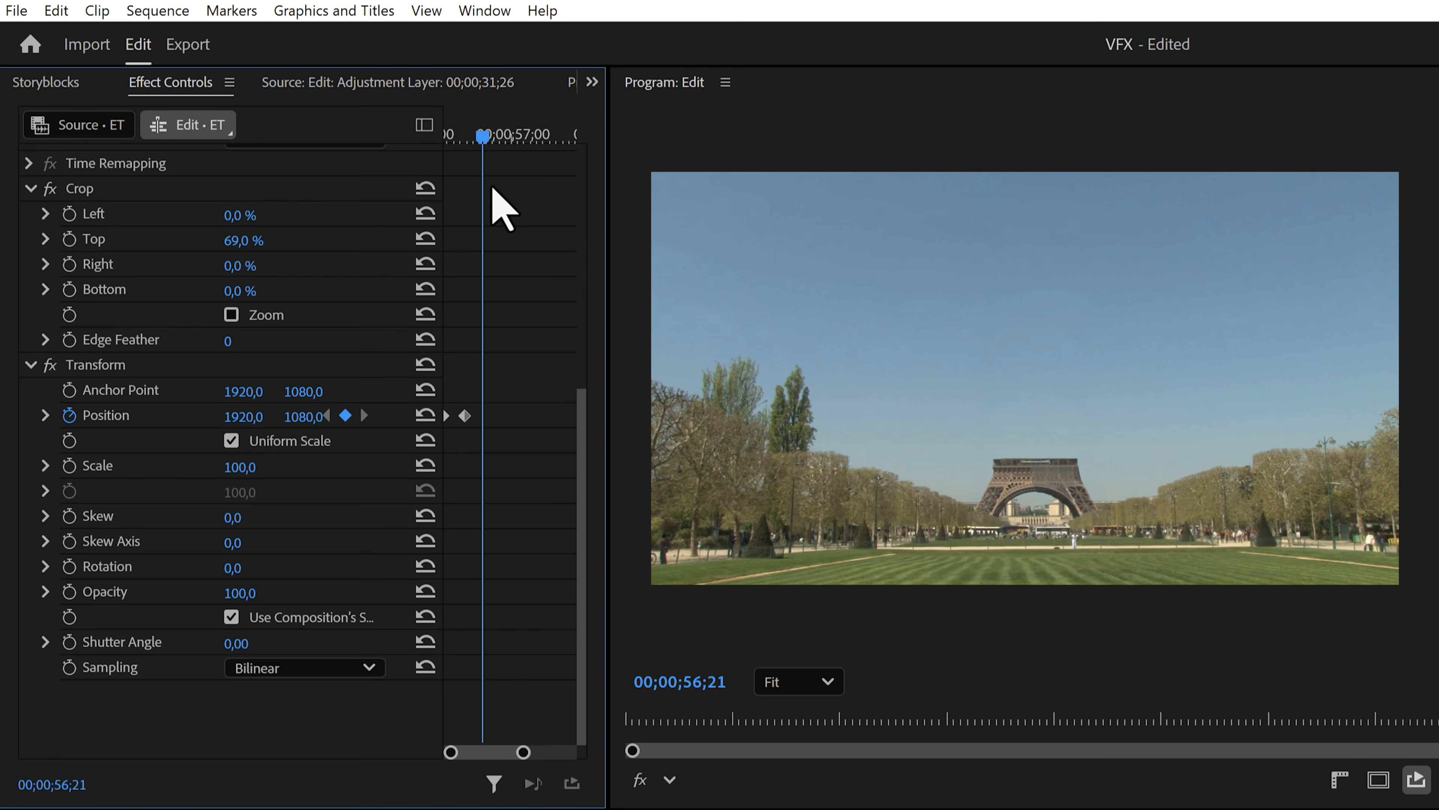
{"action": "key", "text": "space"}
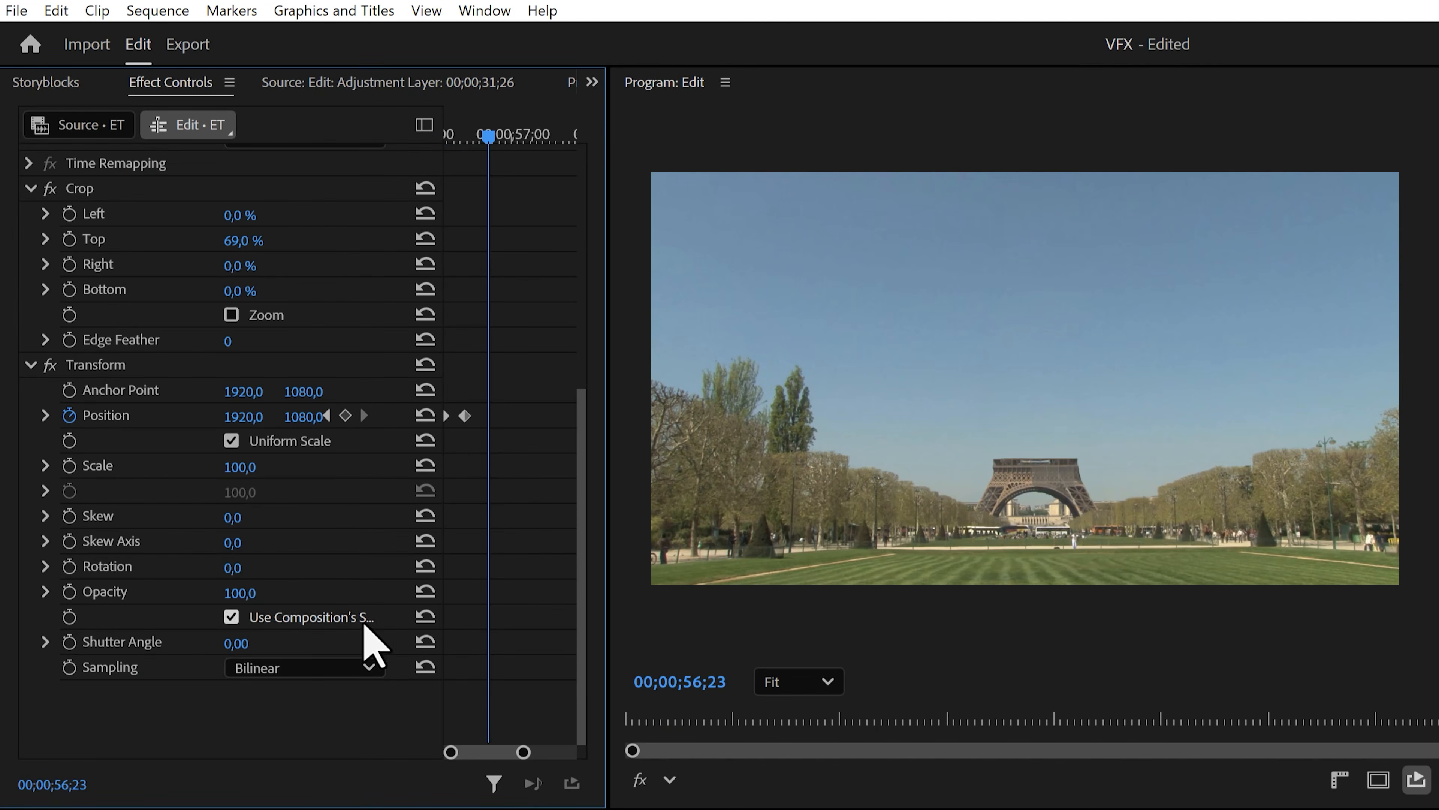
Set the Transform effect's Shutter Angle to 180 and scrub back through the animation to check the motion blur.
{"action": "left_click", "coordinate": [244, 641]}
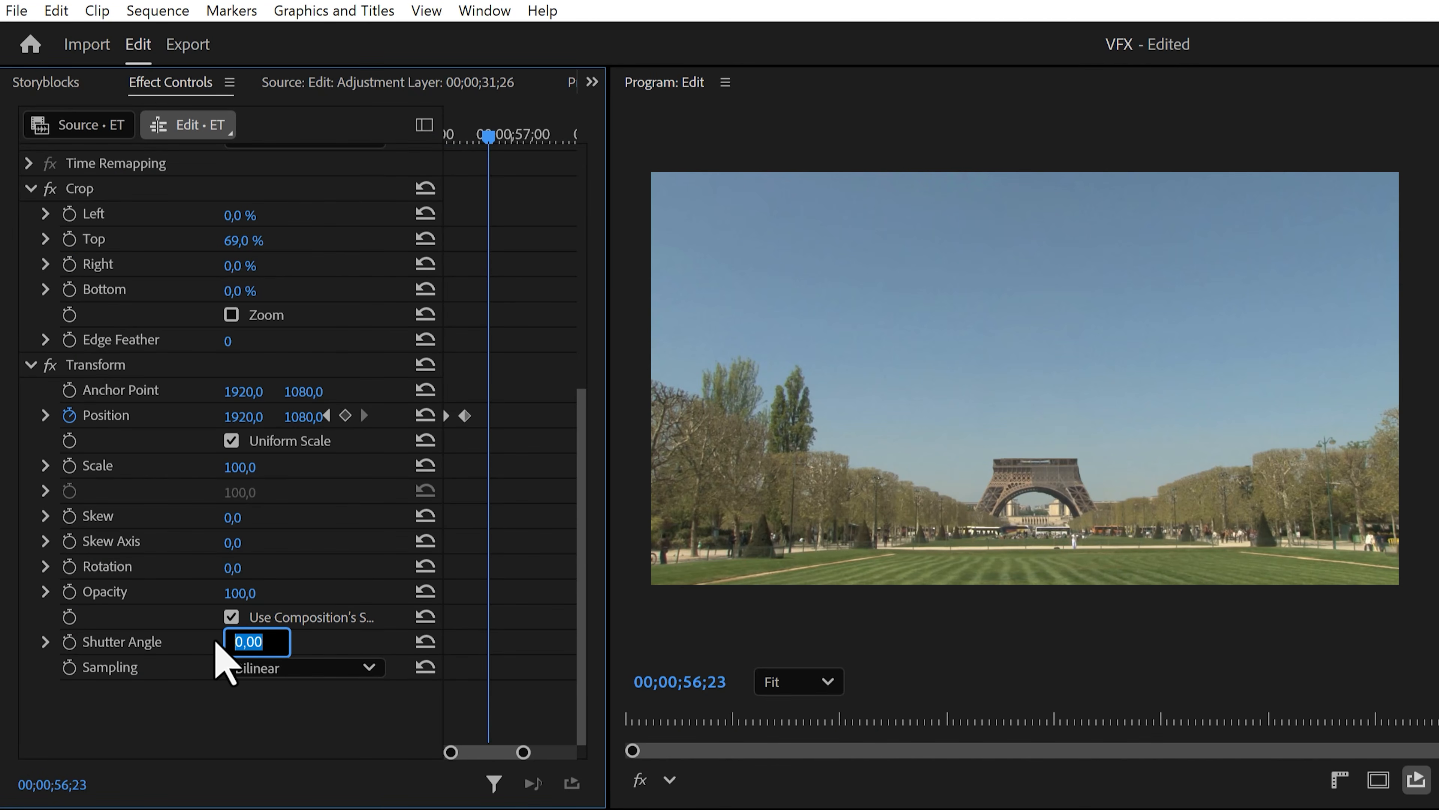
{"action": "type", "text": "180"}
{"action": "key", "text": "Return"}
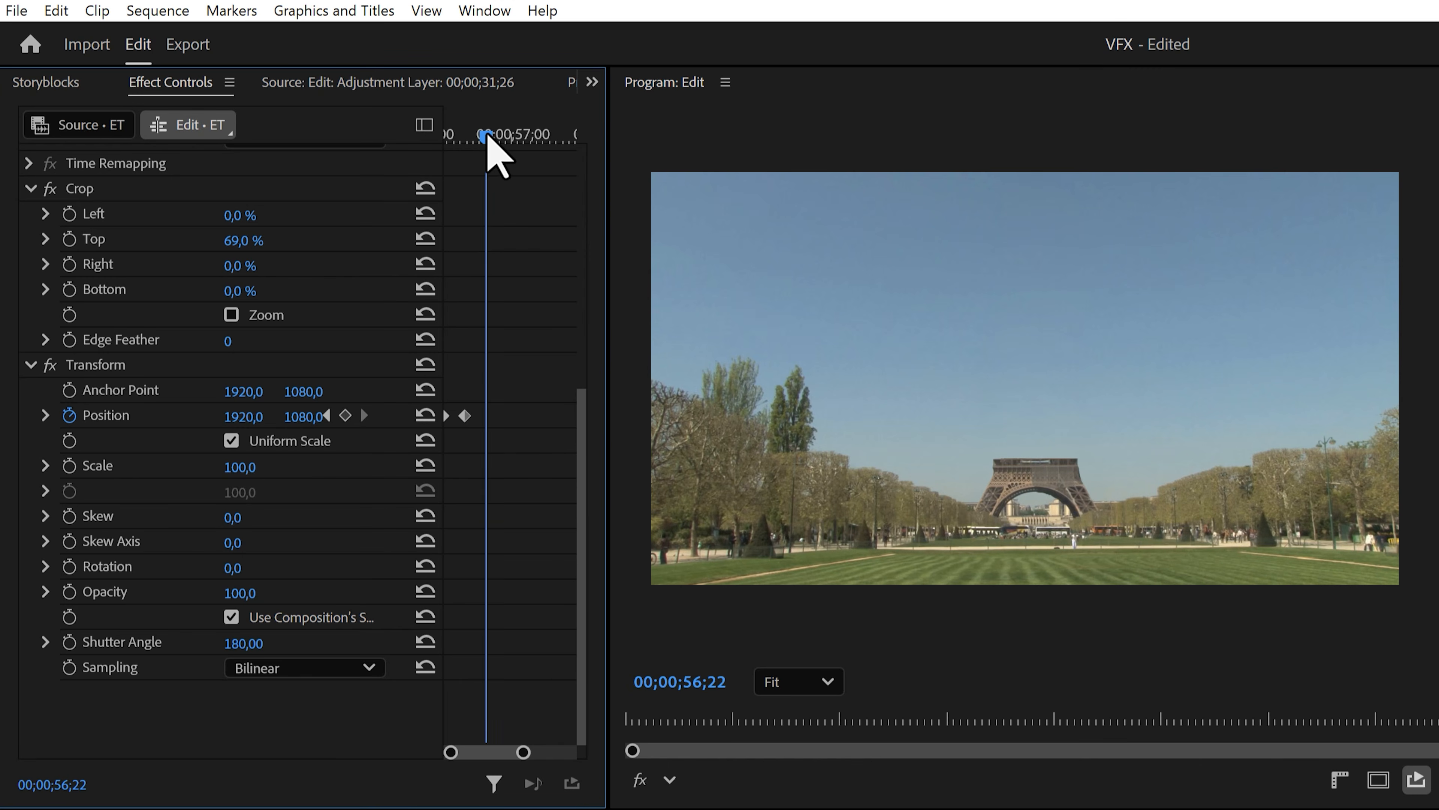
{"action": "mouse_move", "coordinate": [490, 141]}
{"action": "left_mouse_down"}
{"action": "mouse_move", "coordinate": [443, 137]}
{"action": "mouse_move", "coordinate": [484, 141]}
{"action": "left_mouse_up"}
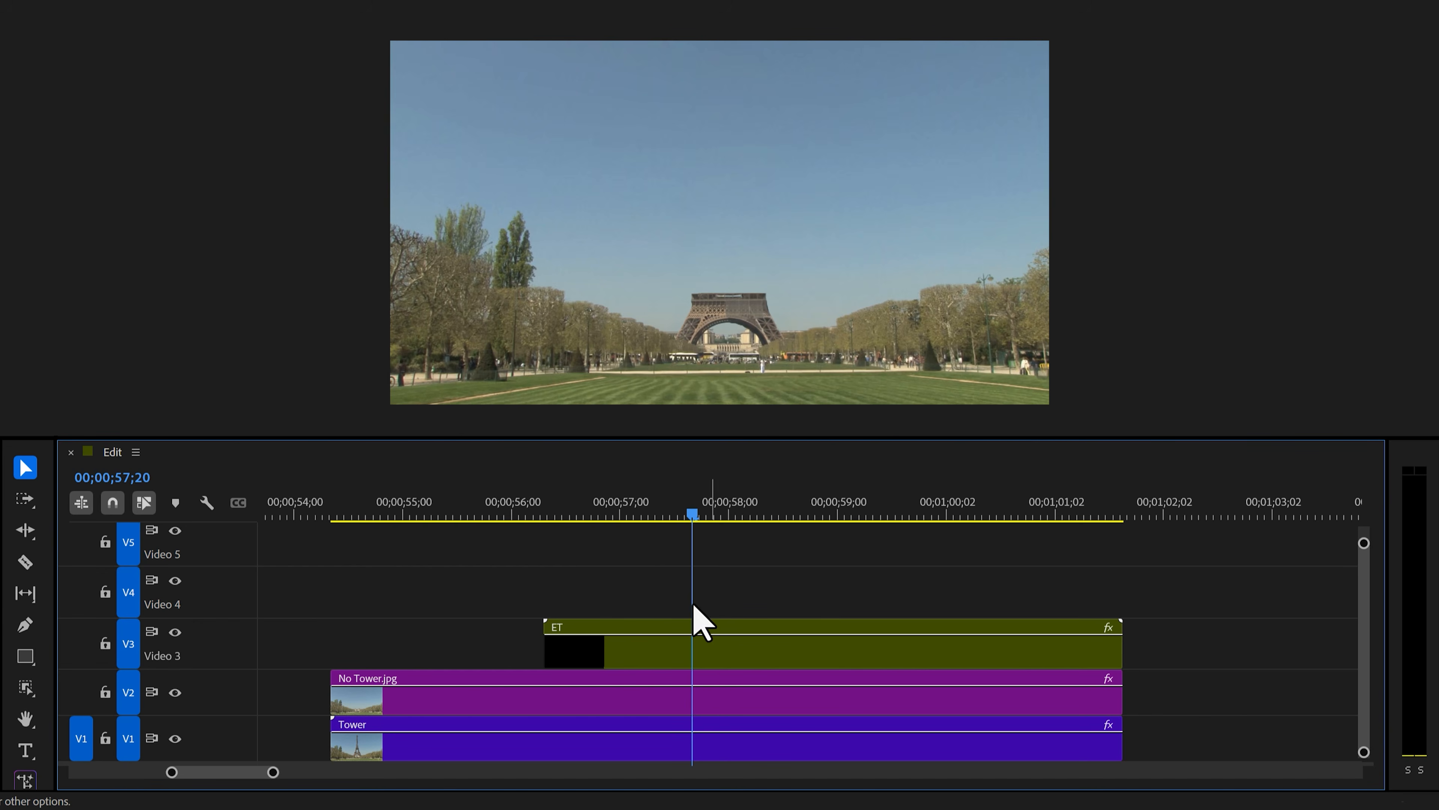
Duplicate the ET clip onto Video 4 about 10 frames later and trim its end to match the clips below.
{"action": "left_click", "coordinate": [778, 652]}
{"action": "left_click_drag", "start_coordinate": [760, 642], "coordinate": [758, 600]}
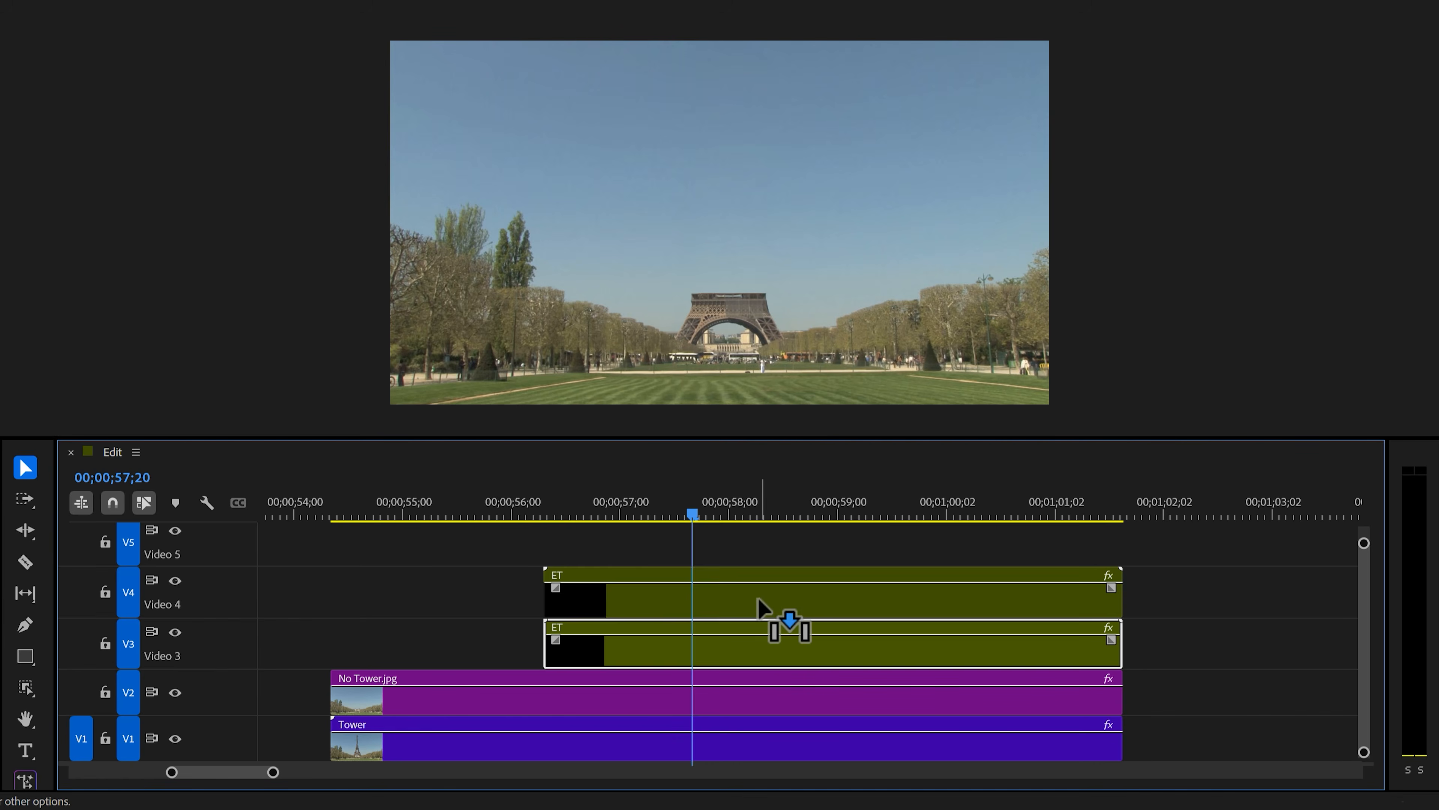
{"action": "left_click", "coordinate": [759, 602]}
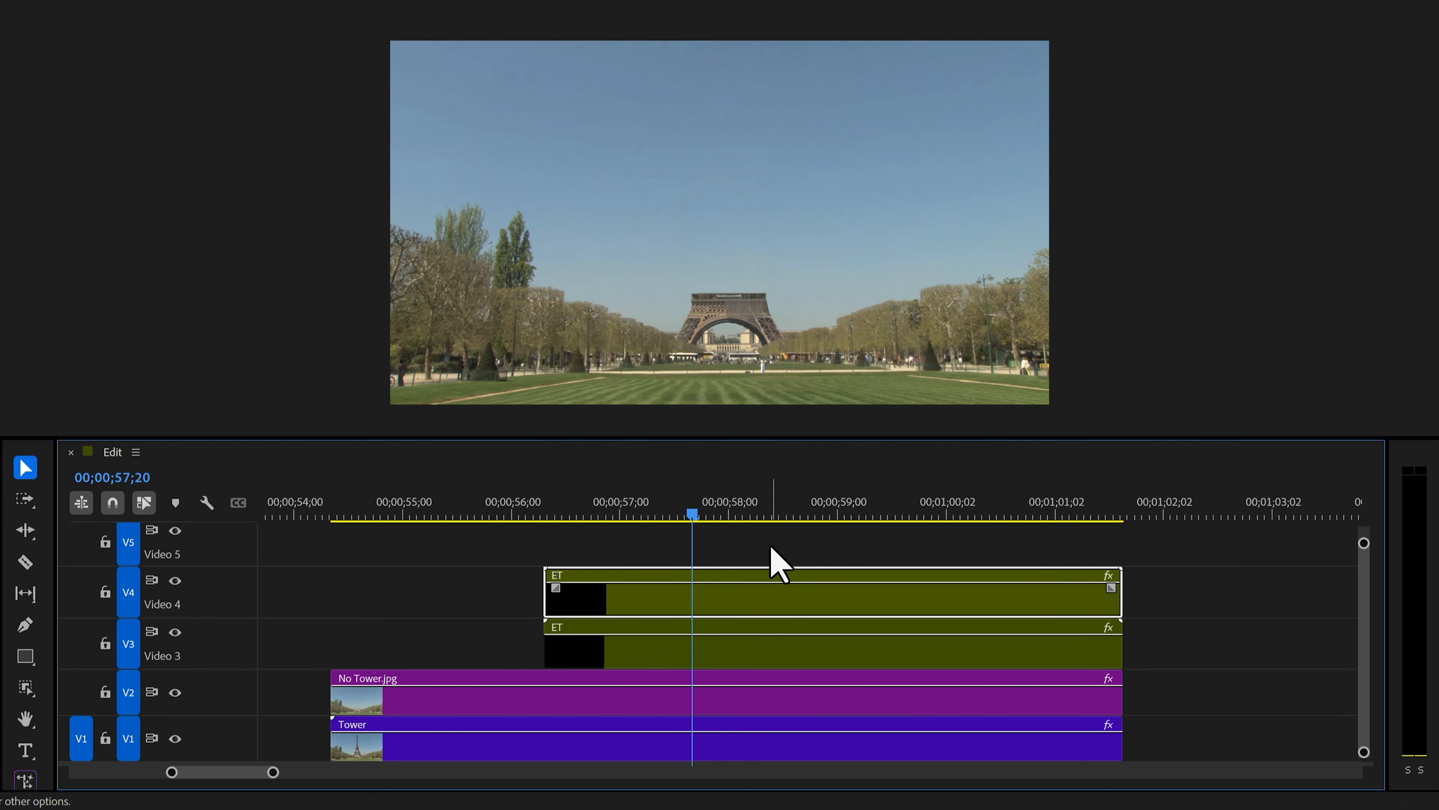
{"action": "key", "text": "alt+Right"}
{"action": "key", "text": "alt+Right"}
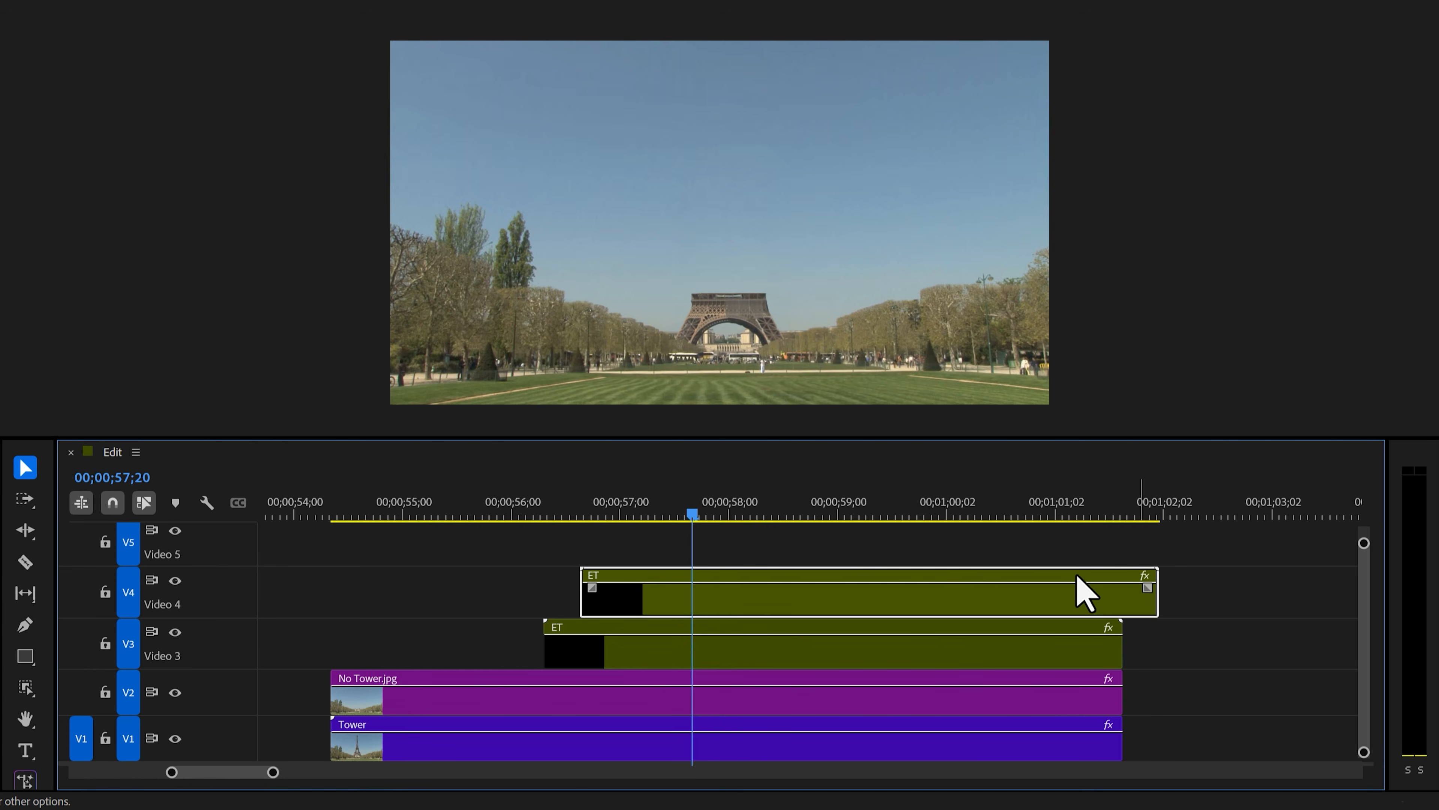
{"action": "left_click_drag", "start_coordinate": [1156, 595], "coordinate": [1122, 595]}
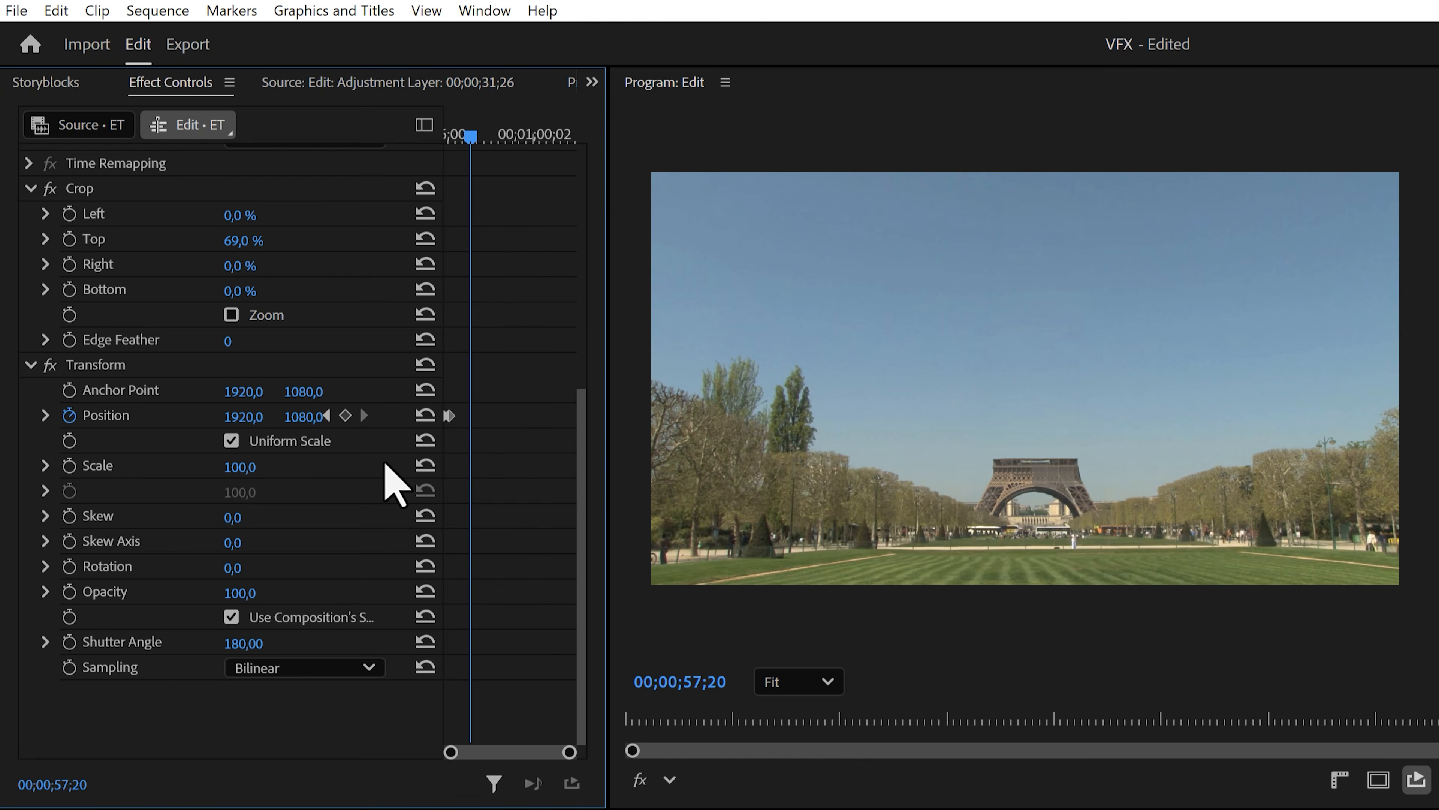
Crop the Video 4 ET clip to the tower's second section, with Top at 54.8% and Bottom at 31%.
{"action": "left_click", "coordinate": [127, 192]}
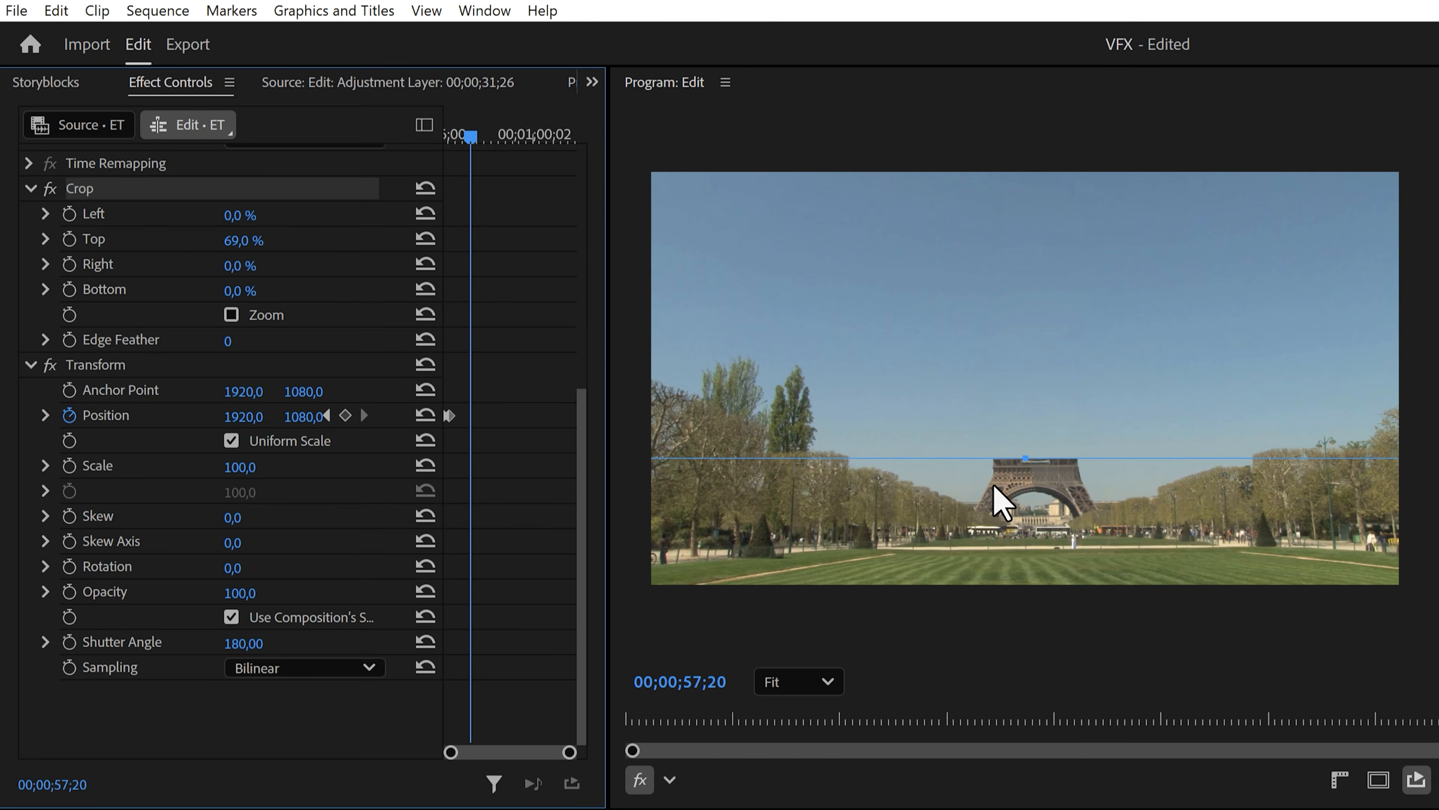
{"action": "left_click_drag", "start_coordinate": [1025, 458], "coordinate": [1031, 397]}
{"action": "left_click_drag", "start_coordinate": [1027, 567], "coordinate": [1028, 462]}
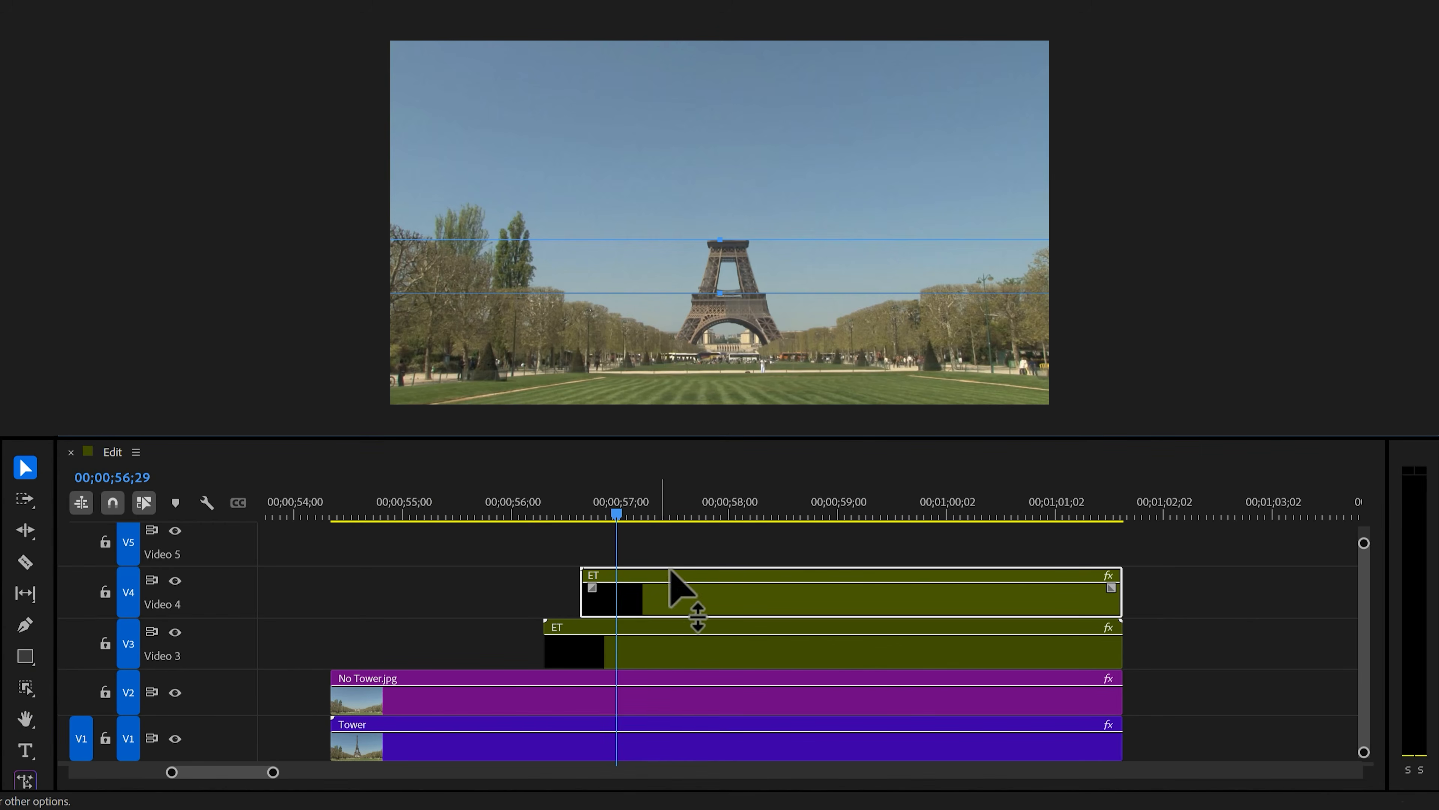
Duplicate the Video 4 ET clip onto Video 5 about 10 frames later and trim its end to match the clips below.
{"action": "left_click_drag", "start_coordinate": [649, 610], "coordinate": [643, 566]}
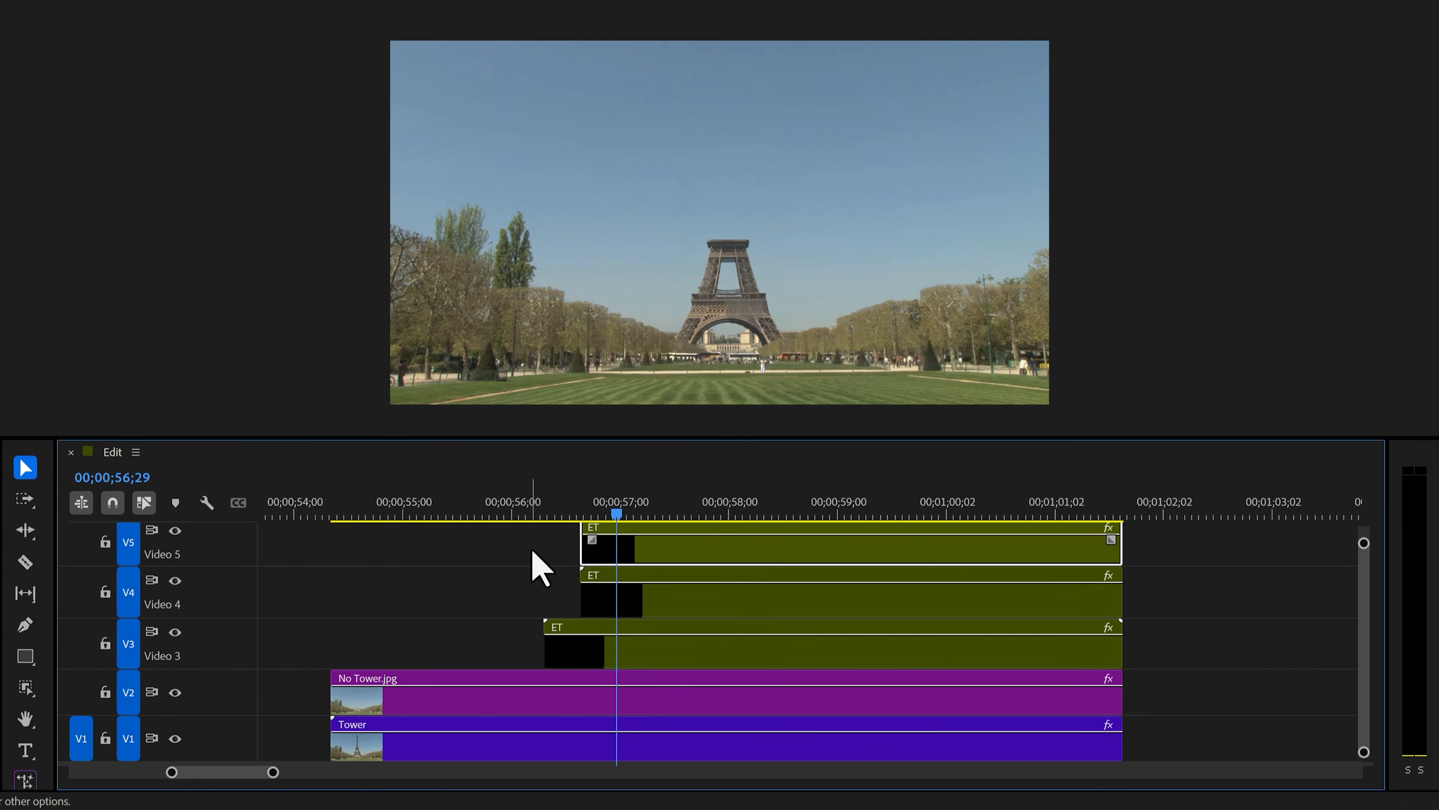
{"action": "key", "text": "shift+alt+Right"}
{"action": "key", "text": "shift+alt+Right"}
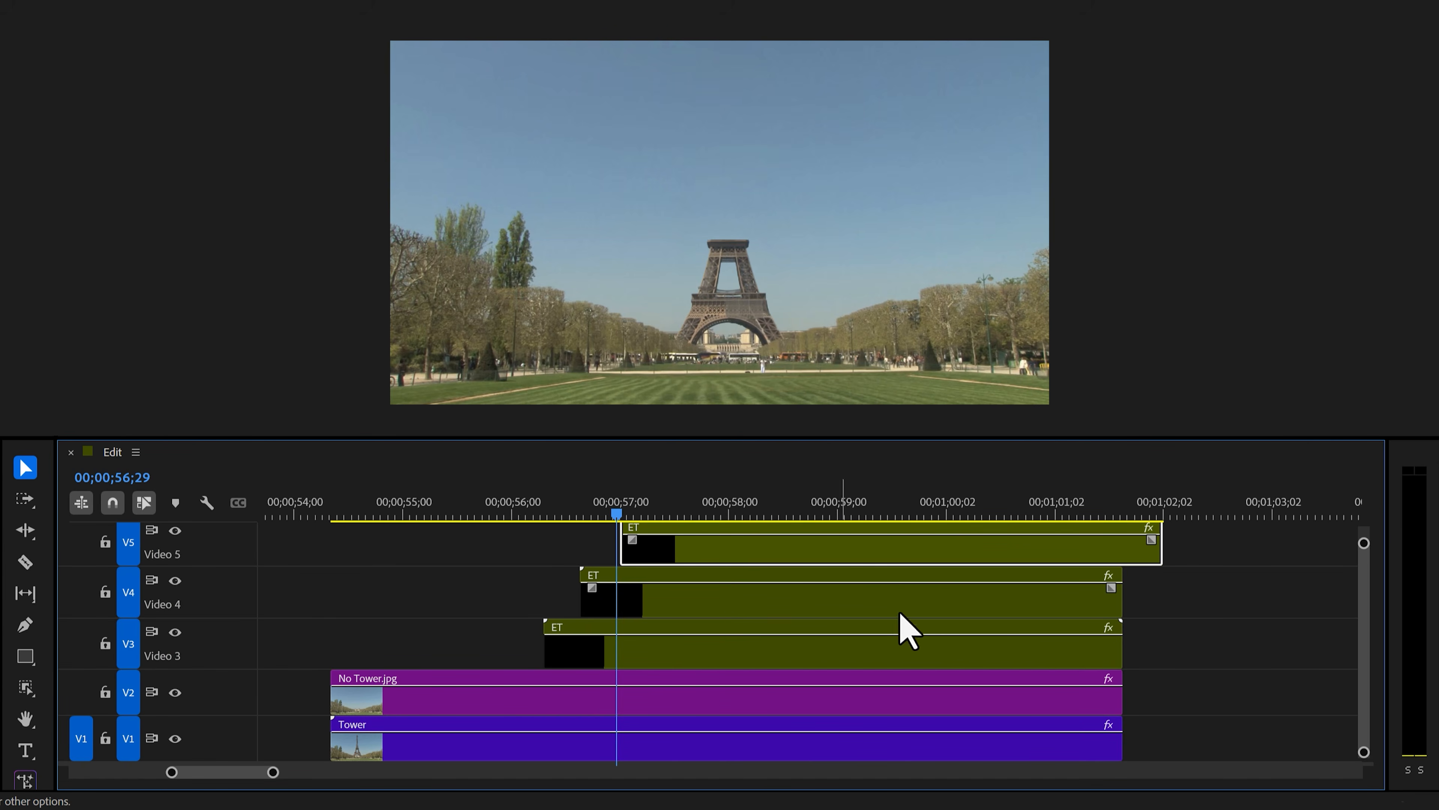
{"action": "left_click_drag", "start_coordinate": [1163, 549], "coordinate": [1122, 550]}
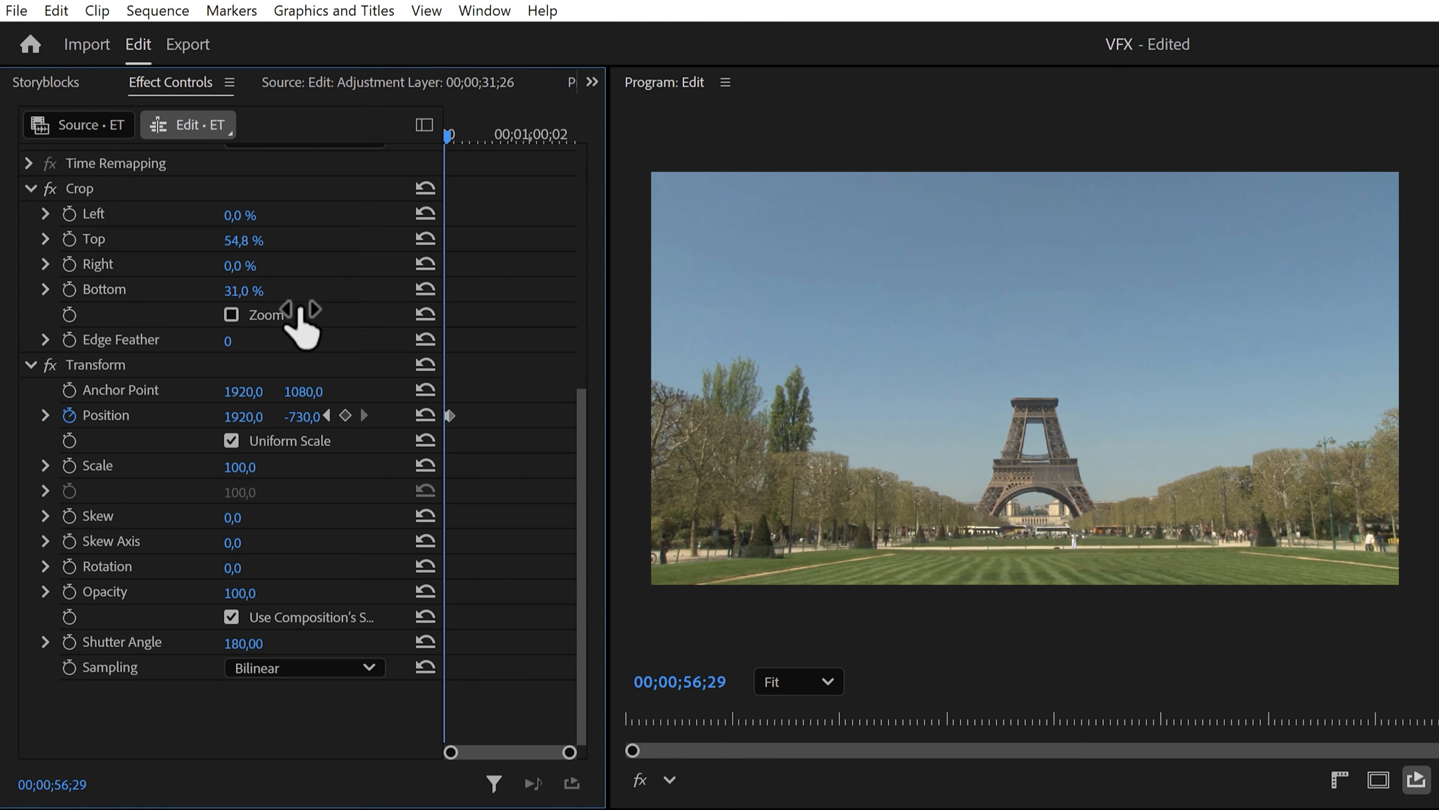
Crop the Video 5 ET clip to the tower's upper section, from the second platform to just below the tip.
{"action": "left_click", "coordinate": [136, 192]}
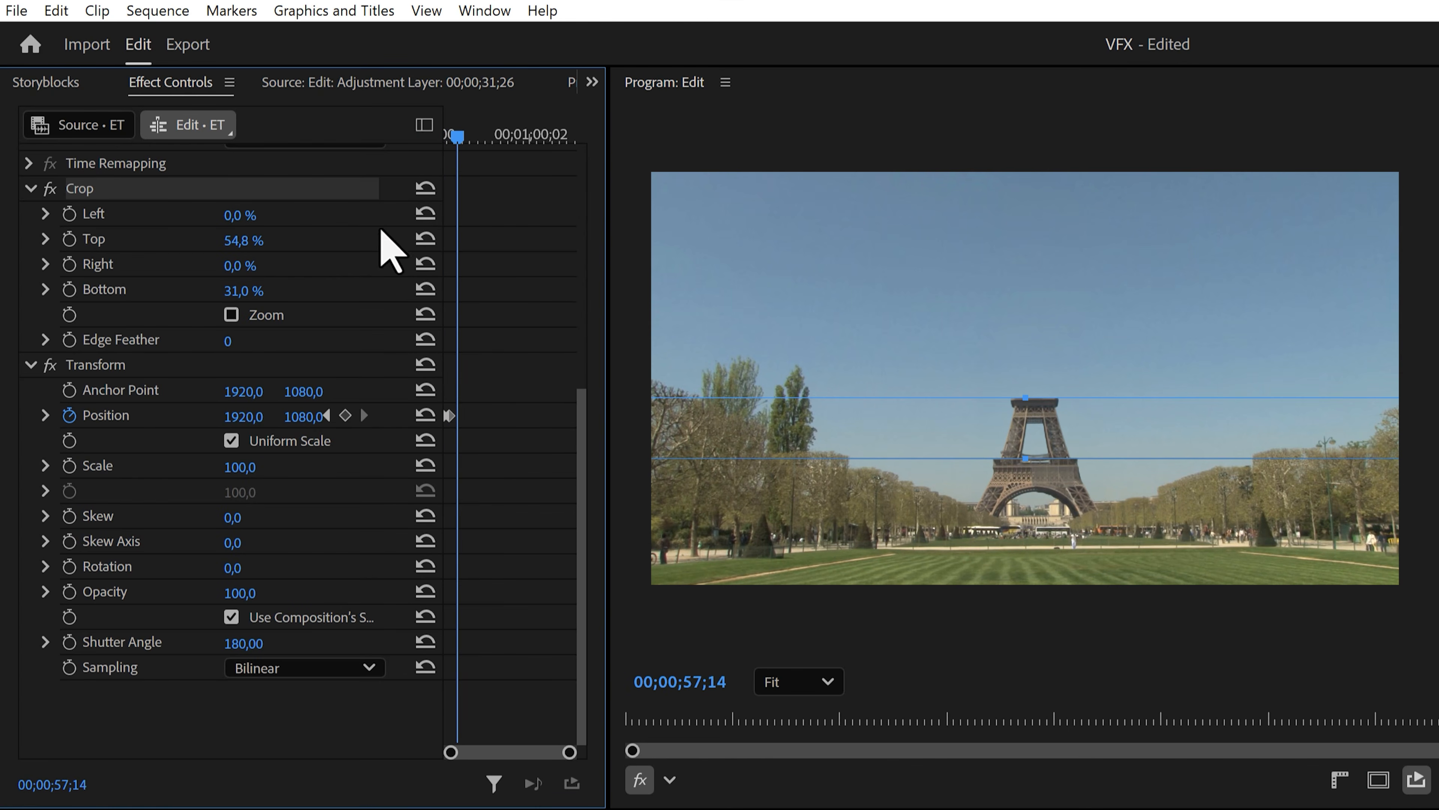
{"action": "left_click_drag", "start_coordinate": [1026, 398], "coordinate": [1044, 250]}
{"action": "left_click_drag", "start_coordinate": [1027, 458], "coordinate": [1061, 401]}
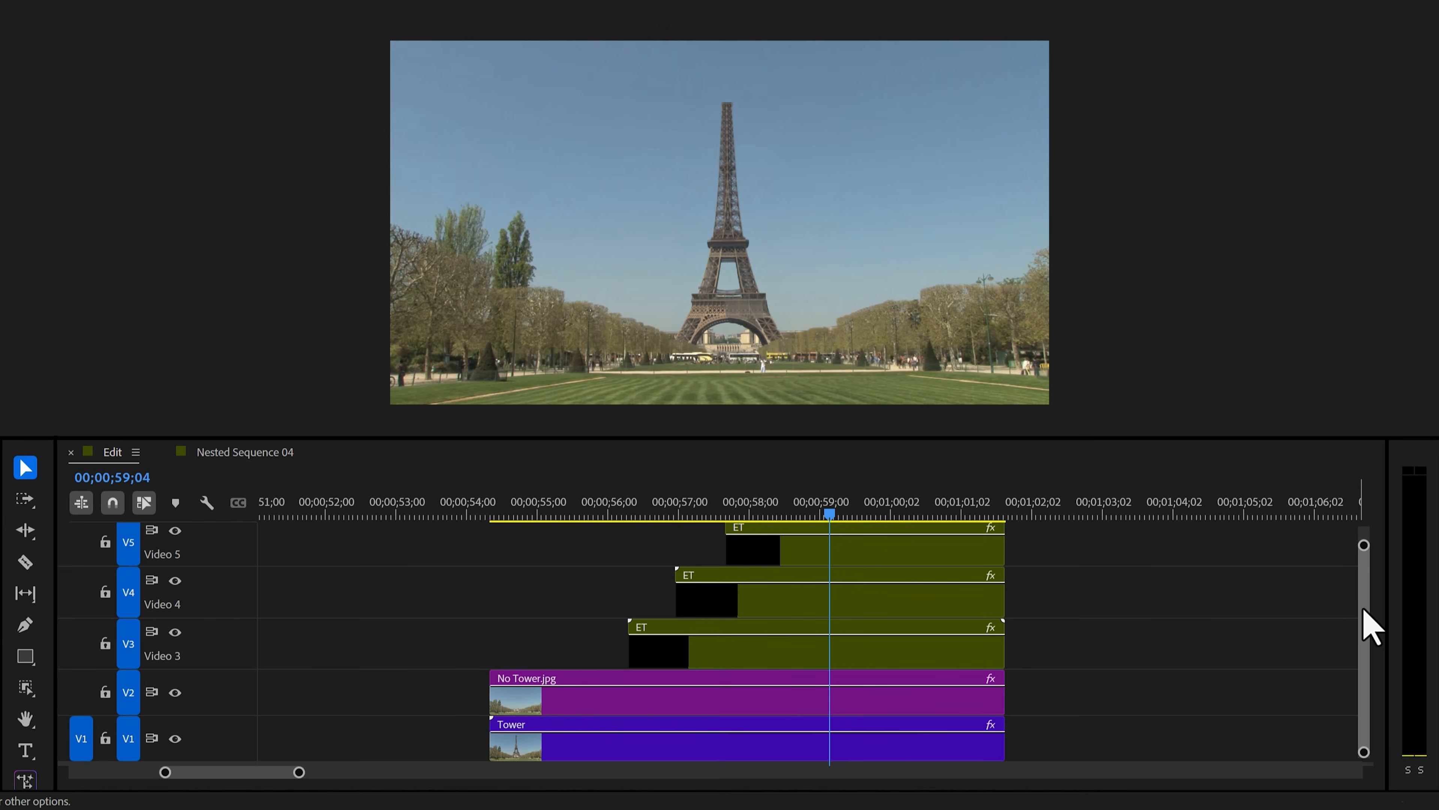
{"action": "left_click", "coordinate": [1372, 627]}
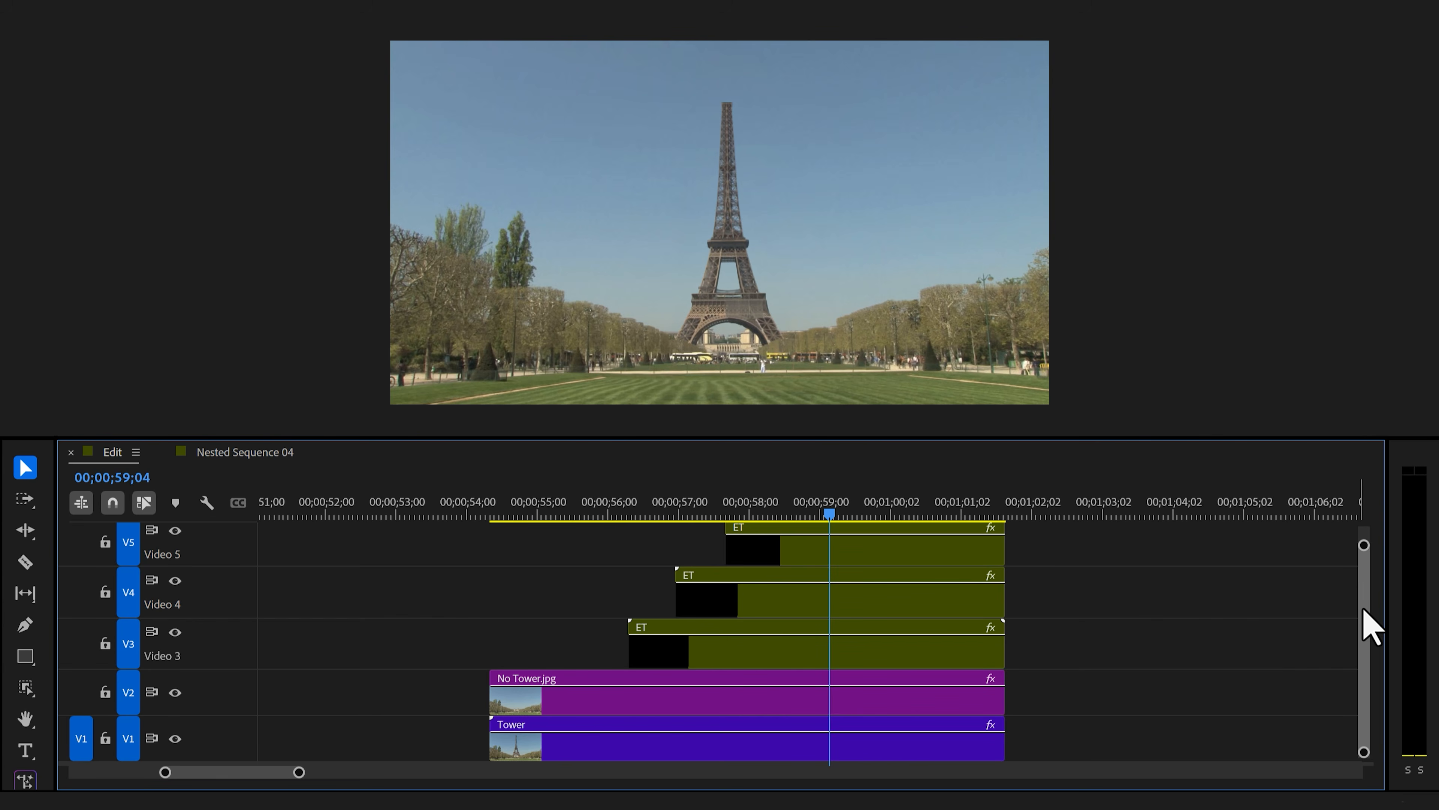
{"action": "scroll", "coordinate": [1364, 609], "scroll_direction": "up", "scroll_amount": 5}
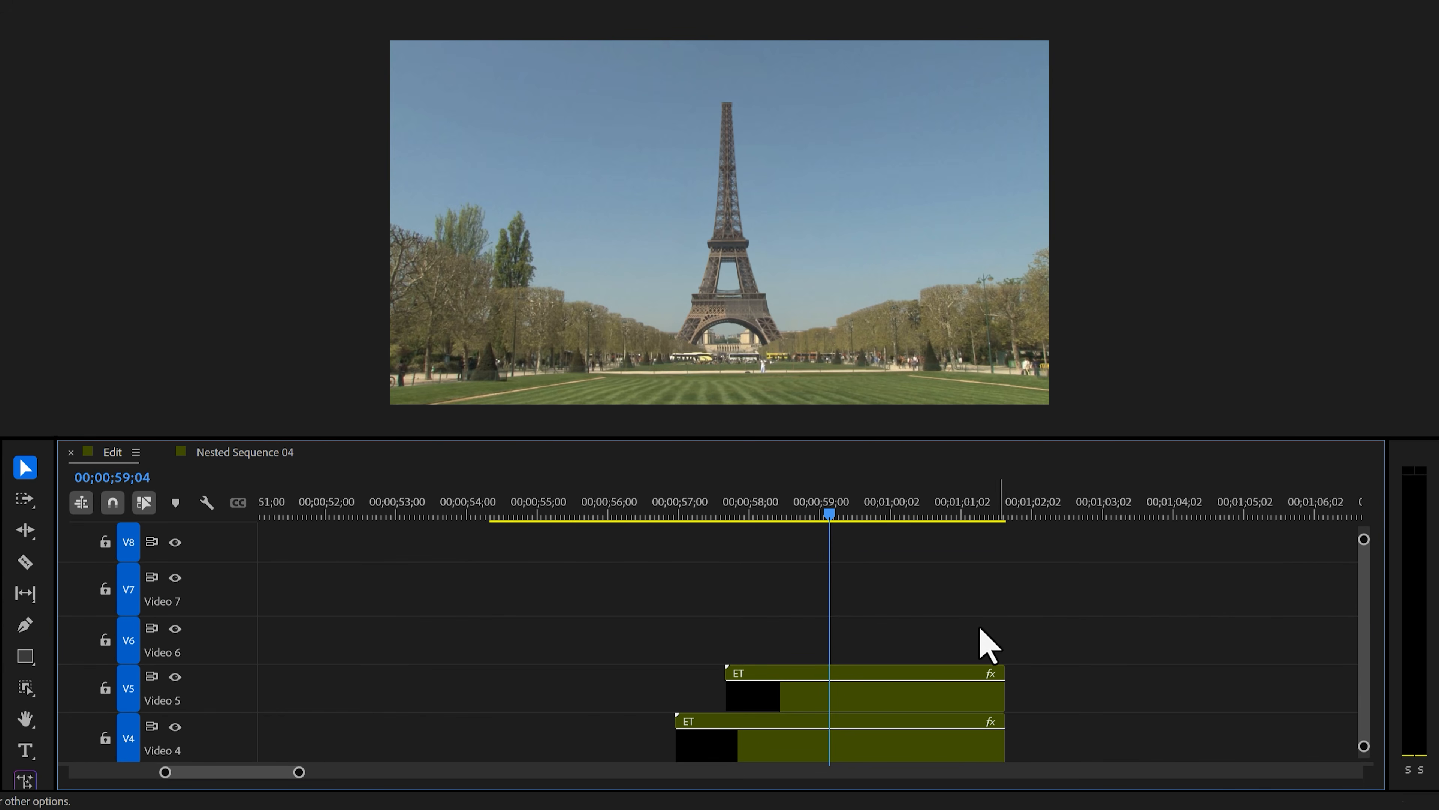
Duplicate the Video 5 ET clip onto Video 6 with a staggered start and trim its end to match the clips below.
{"action": "left_click_drag", "start_coordinate": [848, 715], "coordinate": [938, 666]}
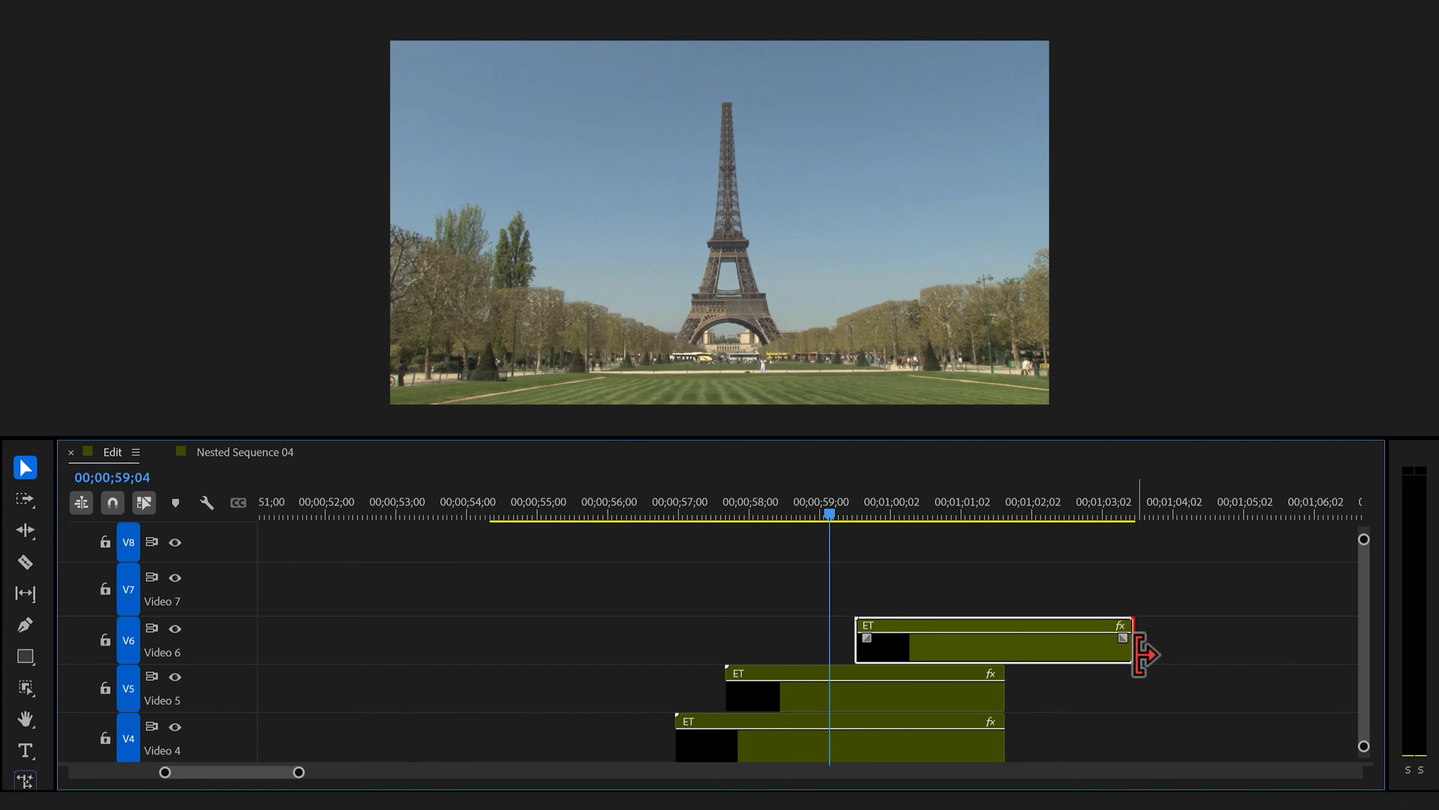
{"action": "left_click_drag", "start_coordinate": [1135, 652], "coordinate": [1004, 651]}
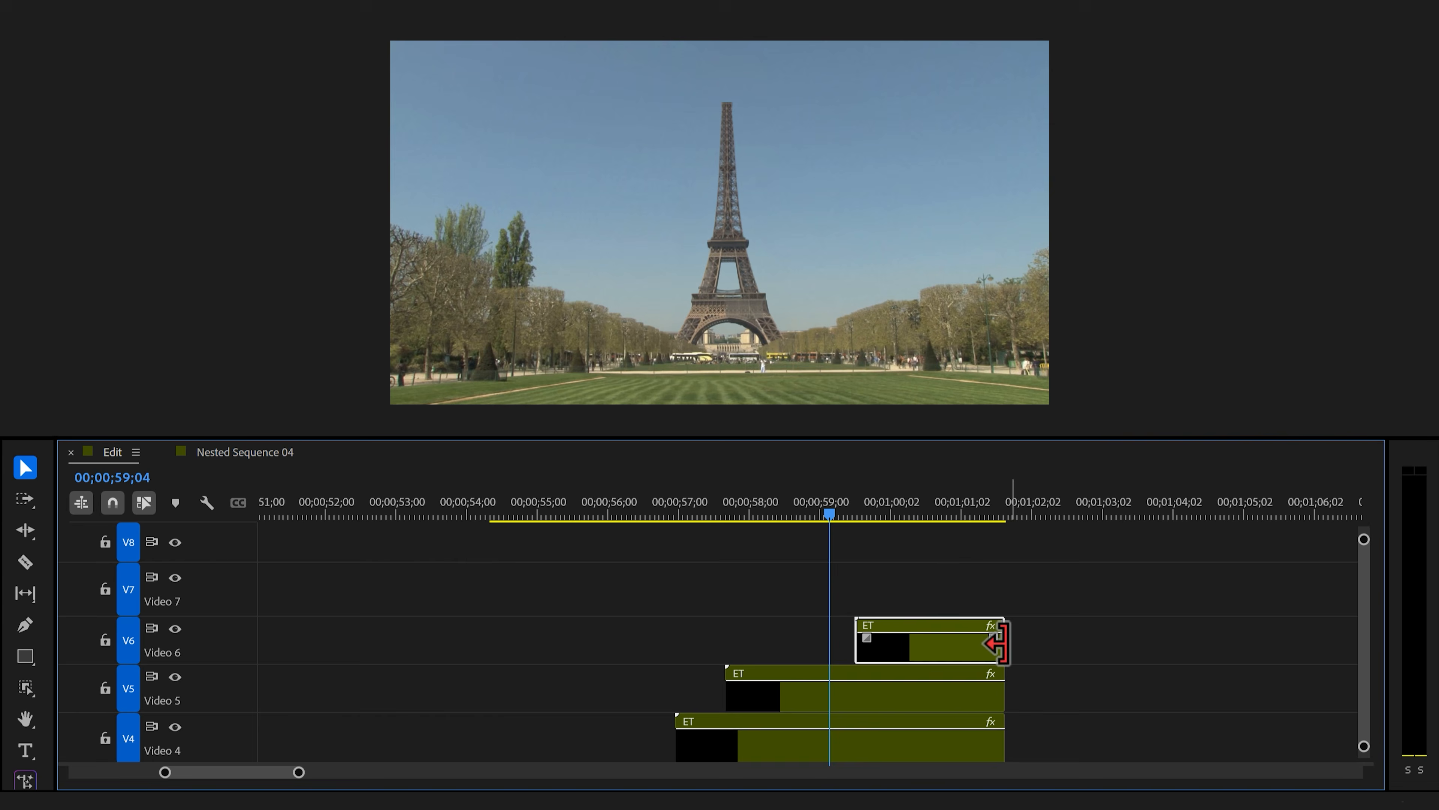
Crop the Video 6 ET clip to the tower's tip, from above the antenna to the top edge of the Video 5 section.
{"action": "left_click", "coordinate": [943, 516]}
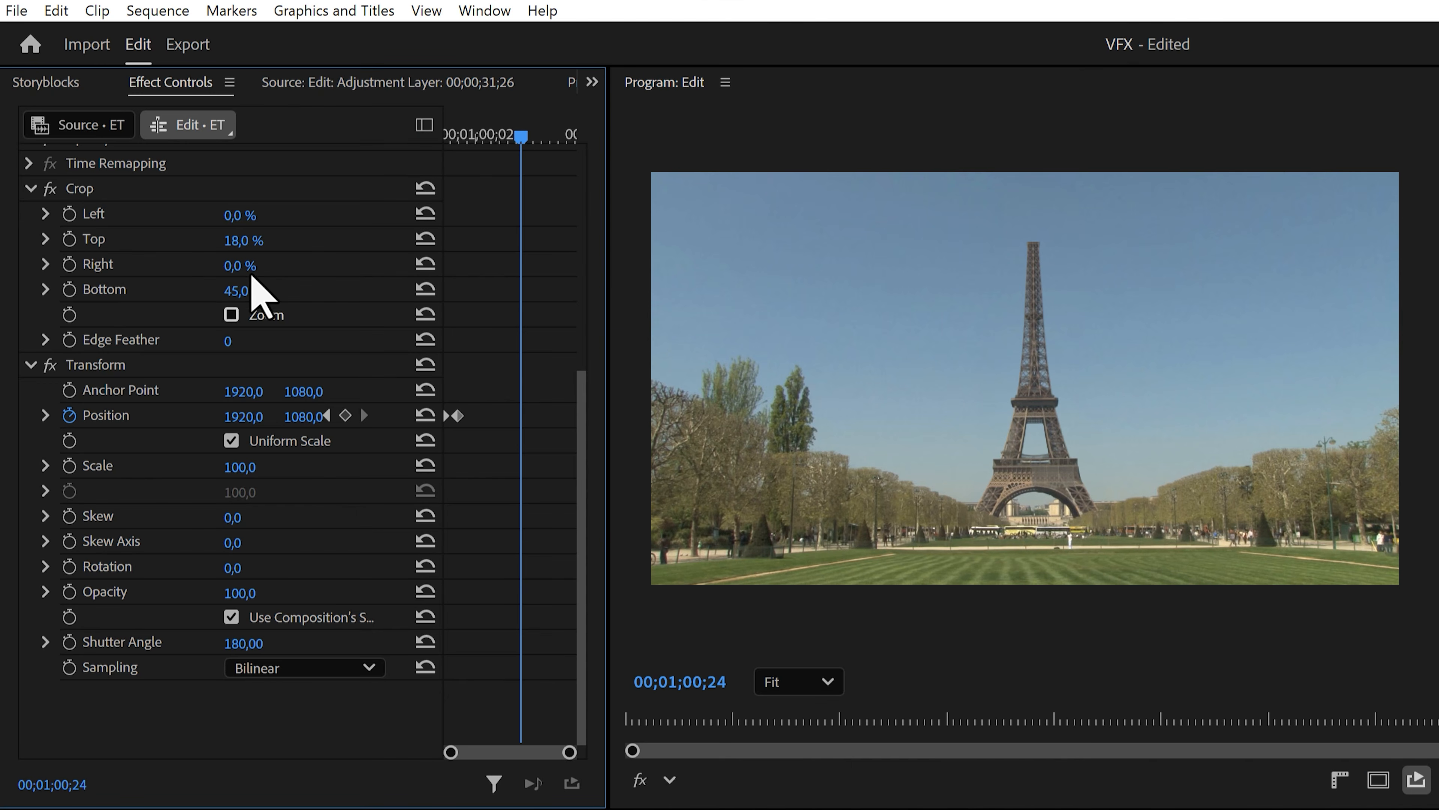
{"action": "left_click", "coordinate": [151, 190]}
{"action": "left_click_drag", "start_coordinate": [1026, 242], "coordinate": [1027, 230]}
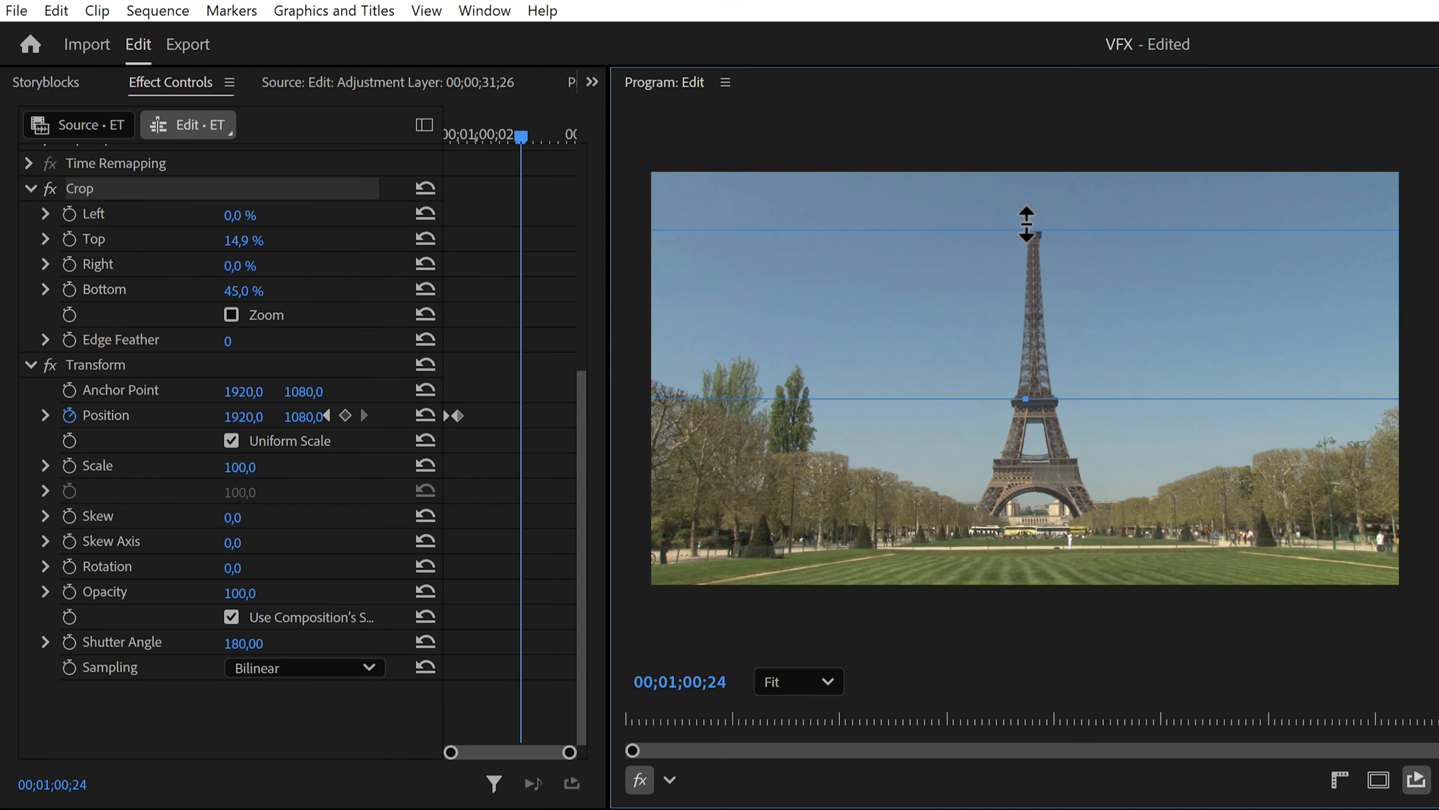
{"action": "left_click_drag", "start_coordinate": [1025, 398], "coordinate": [980, 249]}
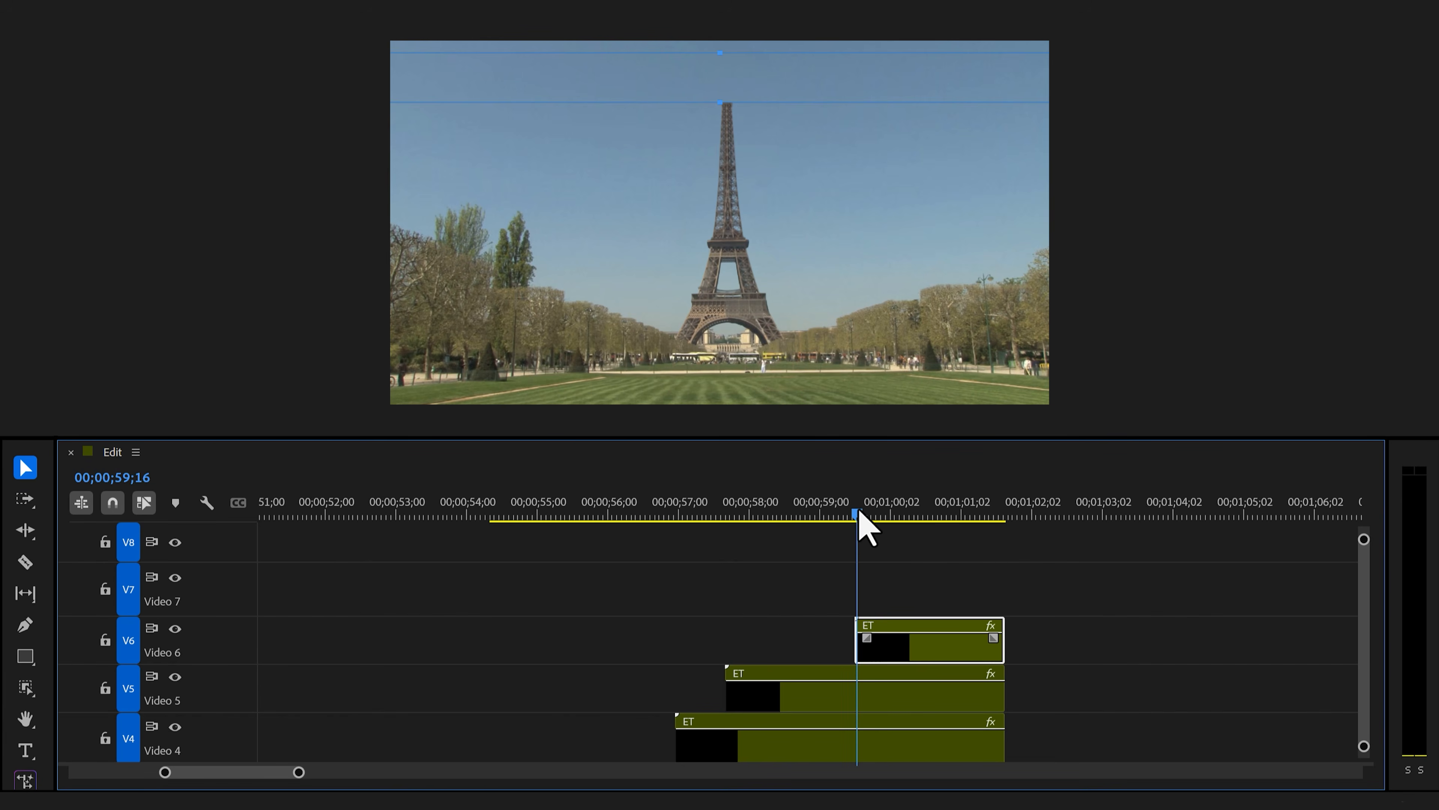
{"action": "mouse_move", "coordinate": [858, 506]}
{"action": "left_mouse_down"}
{"action": "mouse_move", "coordinate": [886, 504]}
{"action": "mouse_move", "coordinate": [858, 504]}
{"action": "mouse_move", "coordinate": [874, 507]}
{"action": "left_mouse_up"}
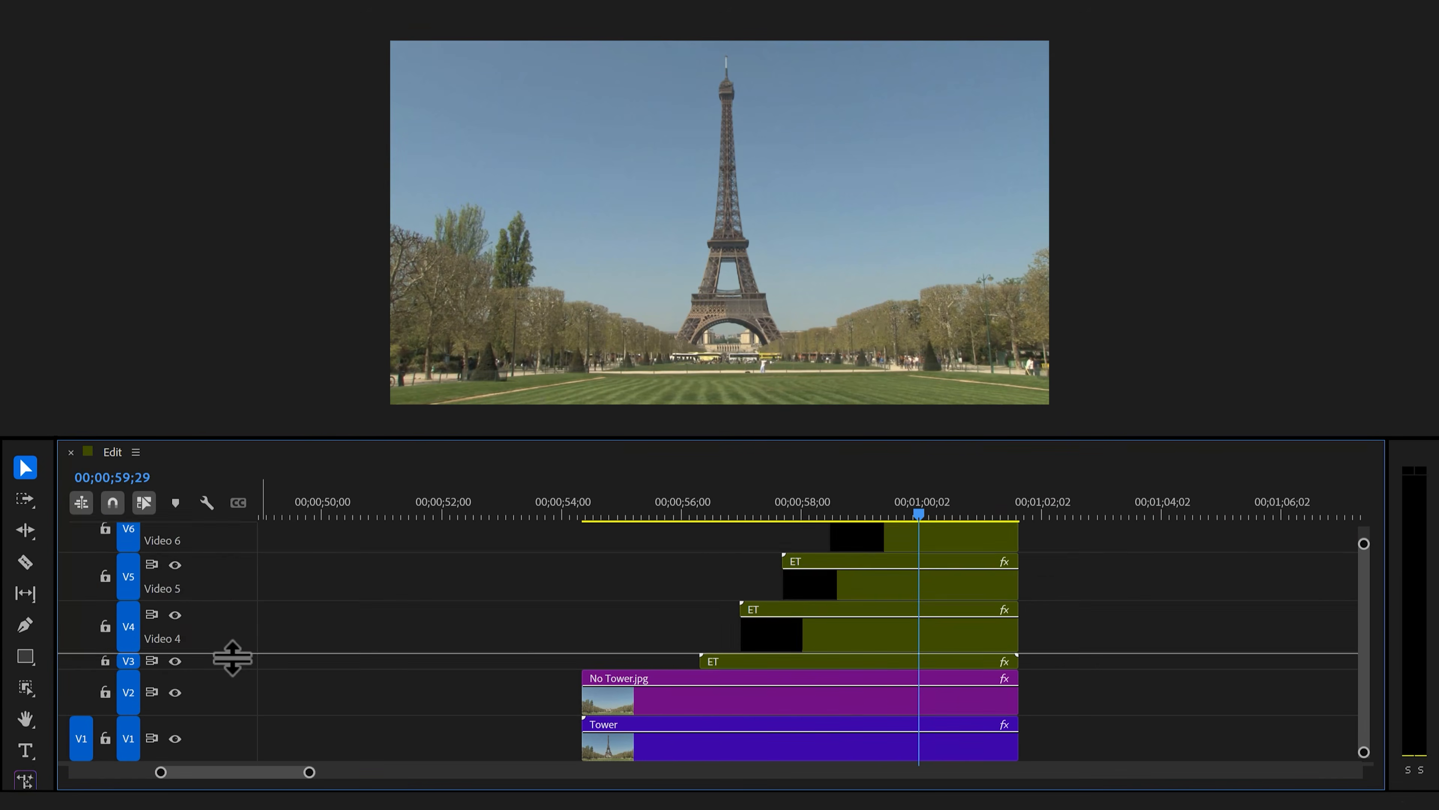
Collapse the ET tracks and paste a copy of the Tower clip from inside the ET nested sequence onto Video 7.
{"action": "scroll", "coordinate": [231, 656], "scroll_direction": "up", "scroll_amount": 5}
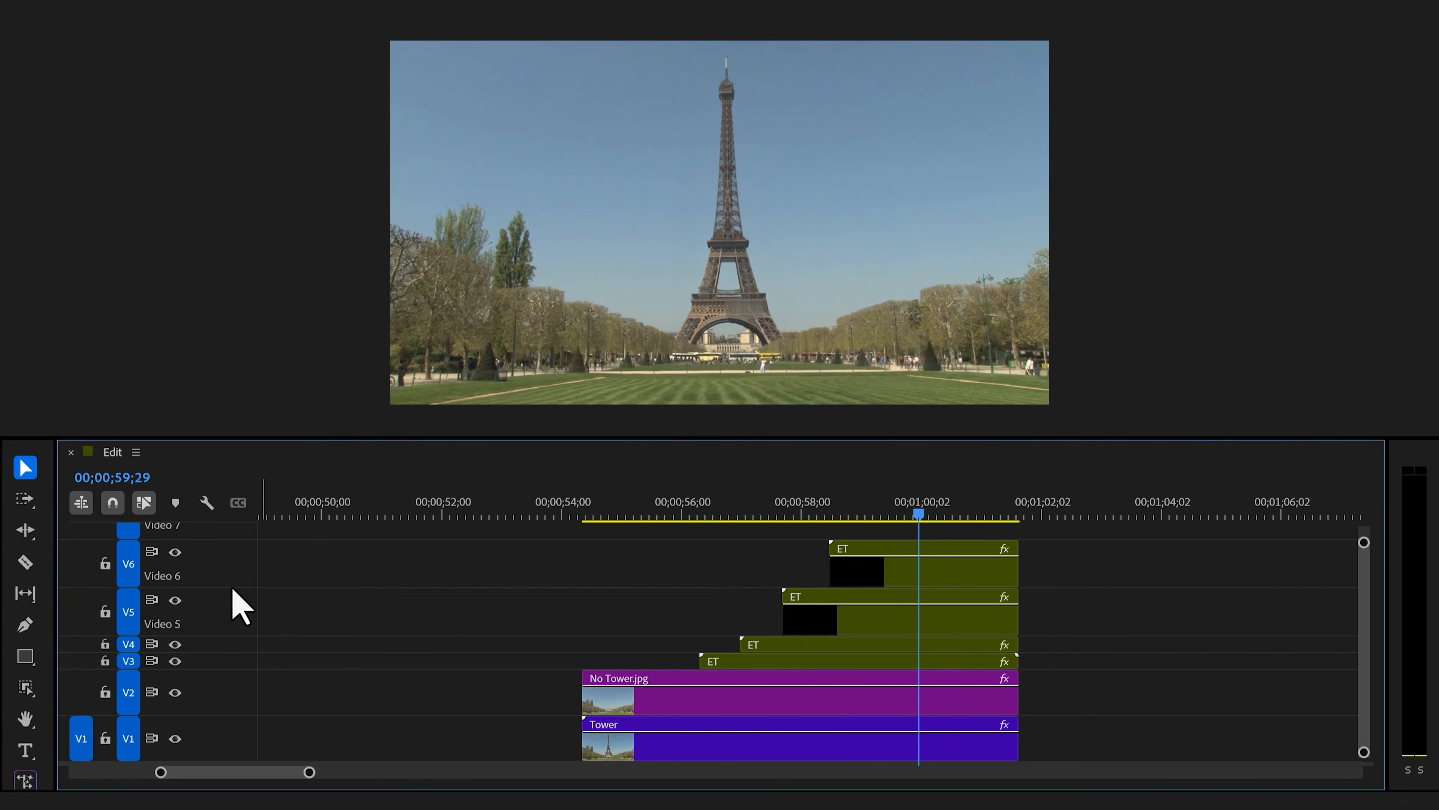
{"action": "left_click_drag", "start_coordinate": [236, 593], "coordinate": [231, 604]}
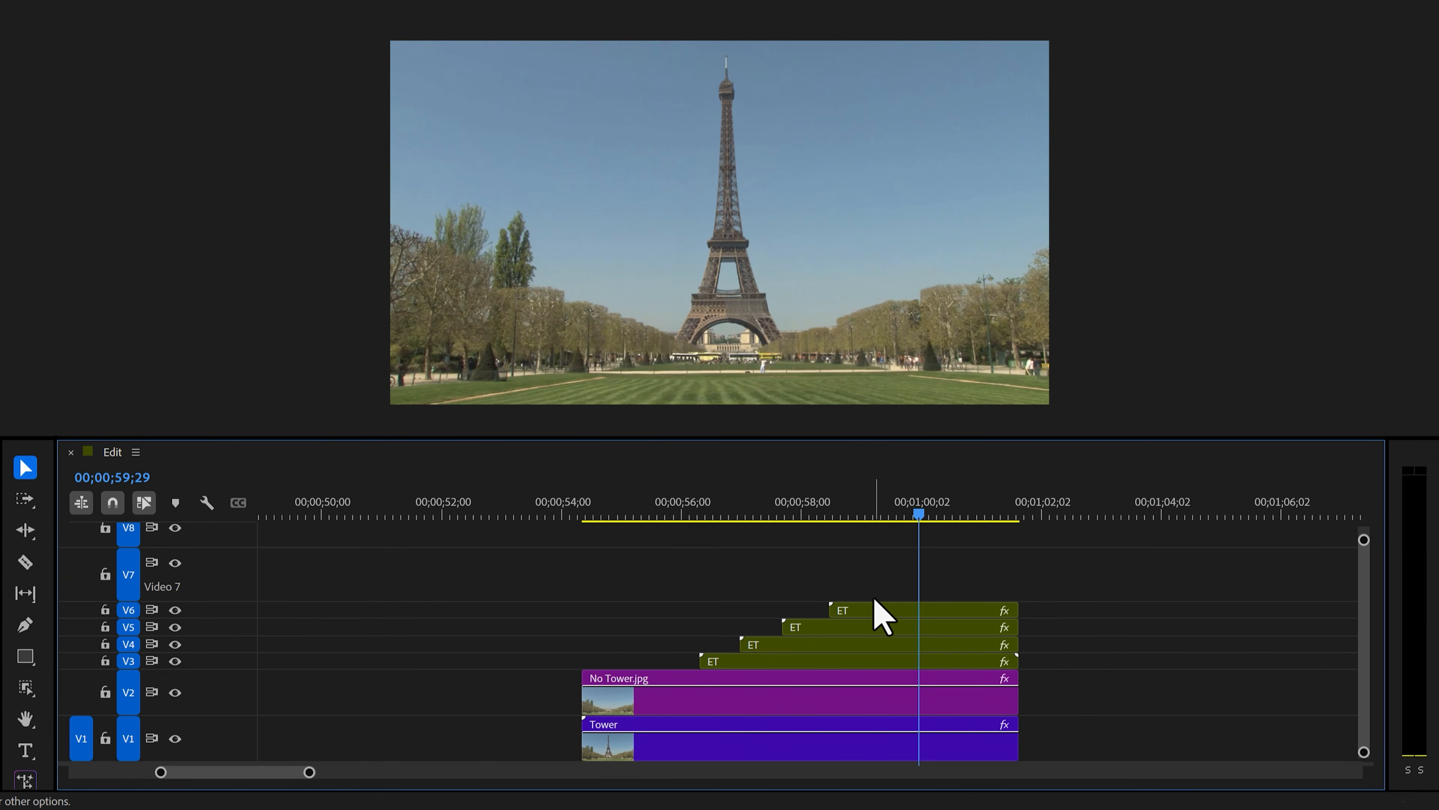
{"action": "double_click", "coordinate": [883, 608]}
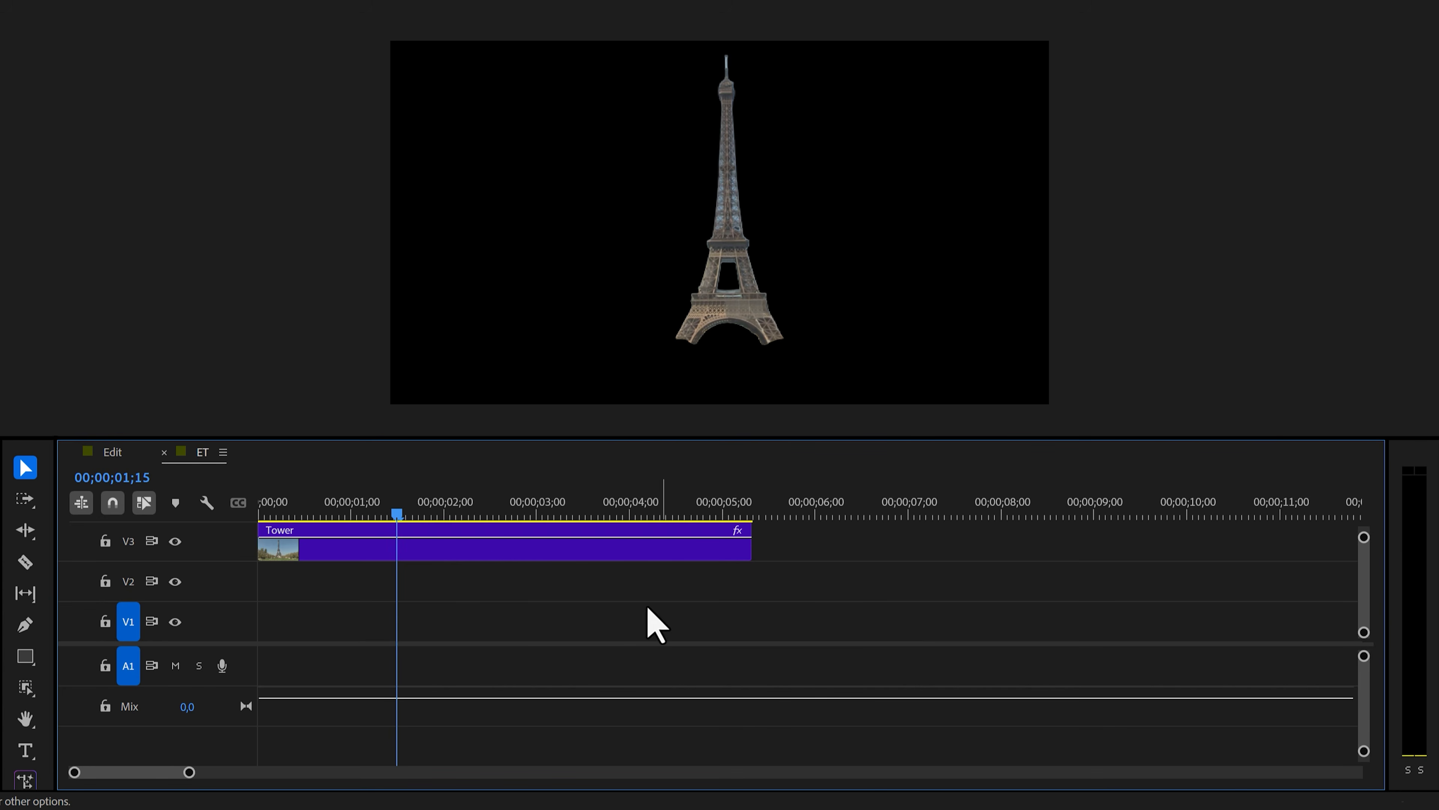
{"action": "left_click", "coordinate": [490, 554]}
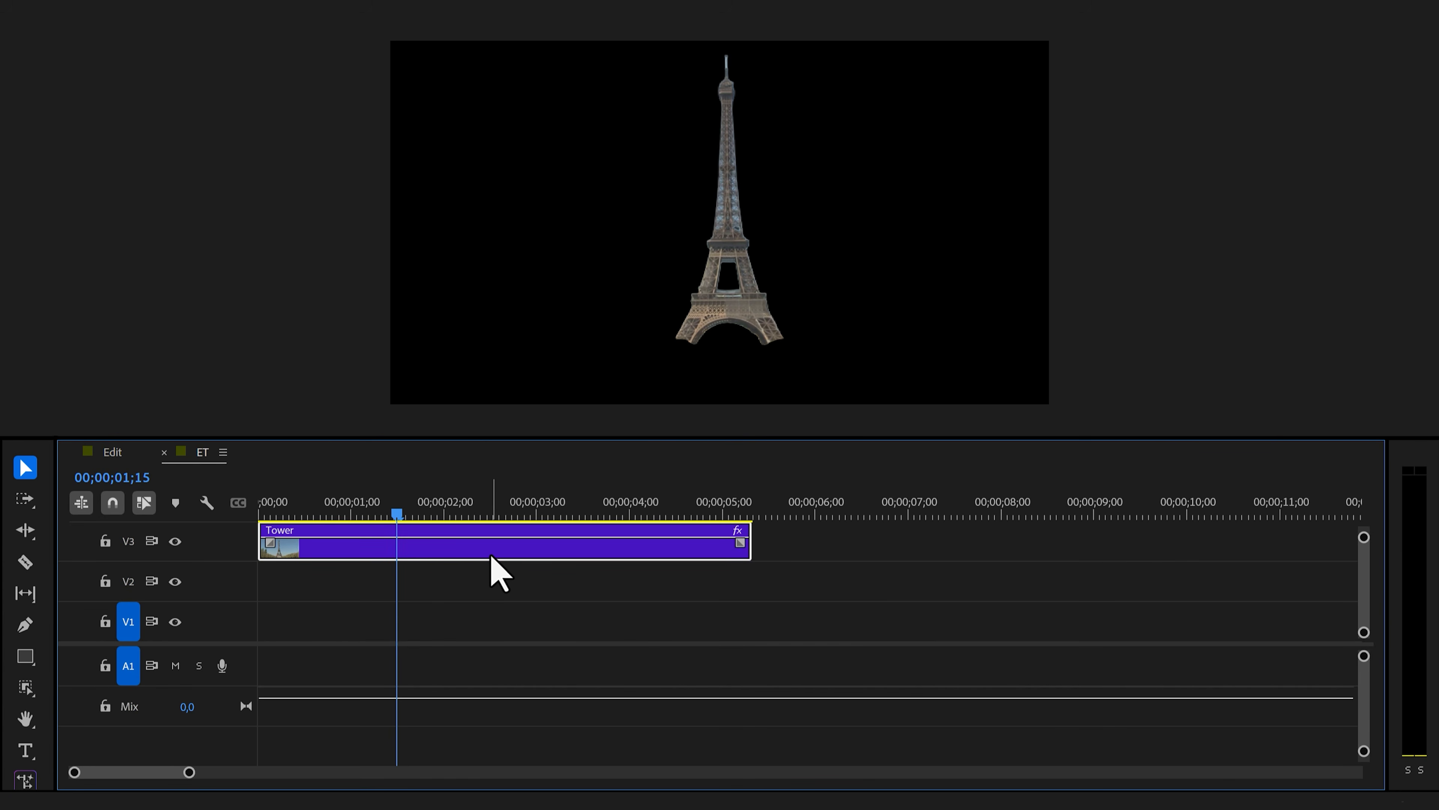
{"action": "left_click", "coordinate": [165, 453]}
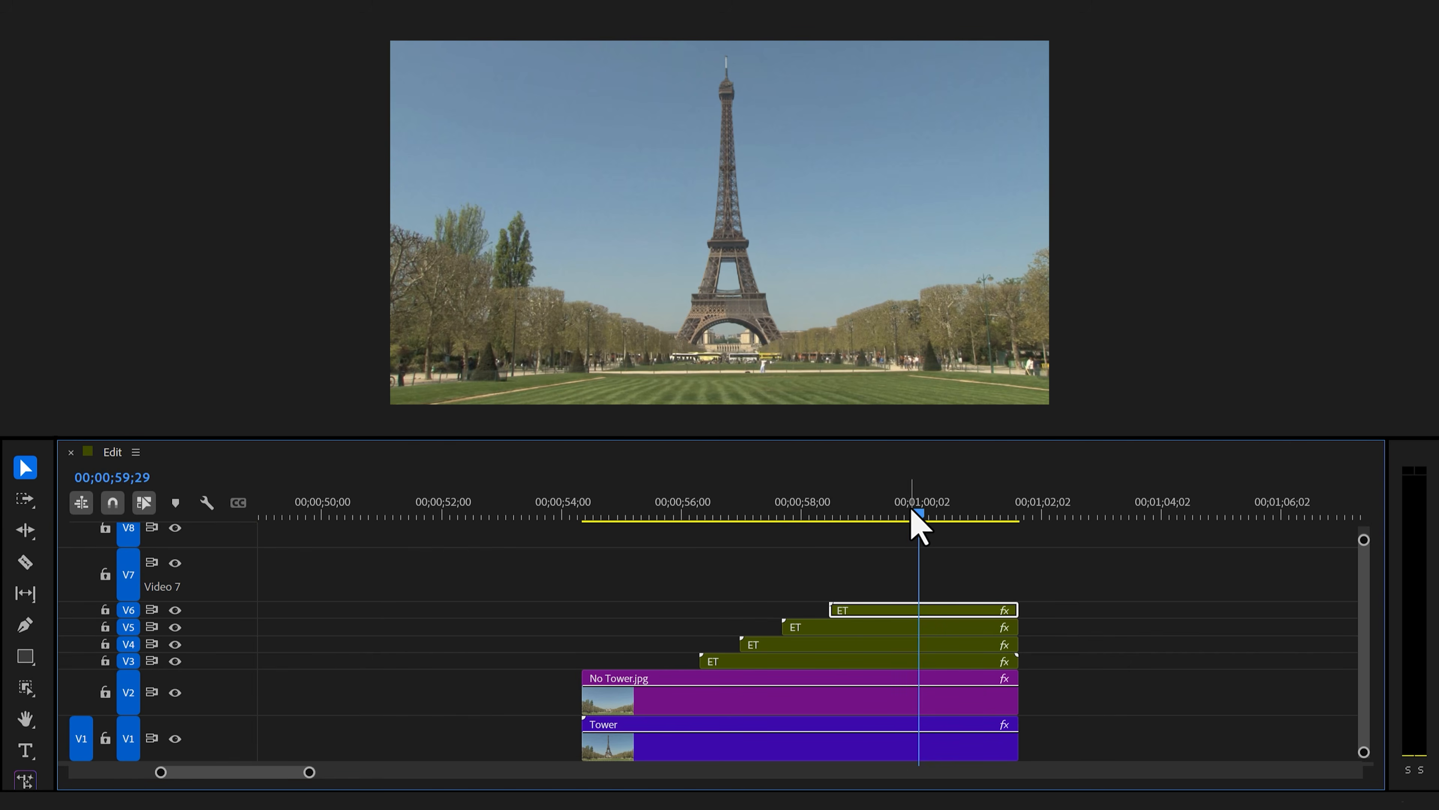
{"action": "left_click_drag", "start_coordinate": [917, 513], "coordinate": [1043, 513]}
{"action": "key", "text": "ctrl+v"}
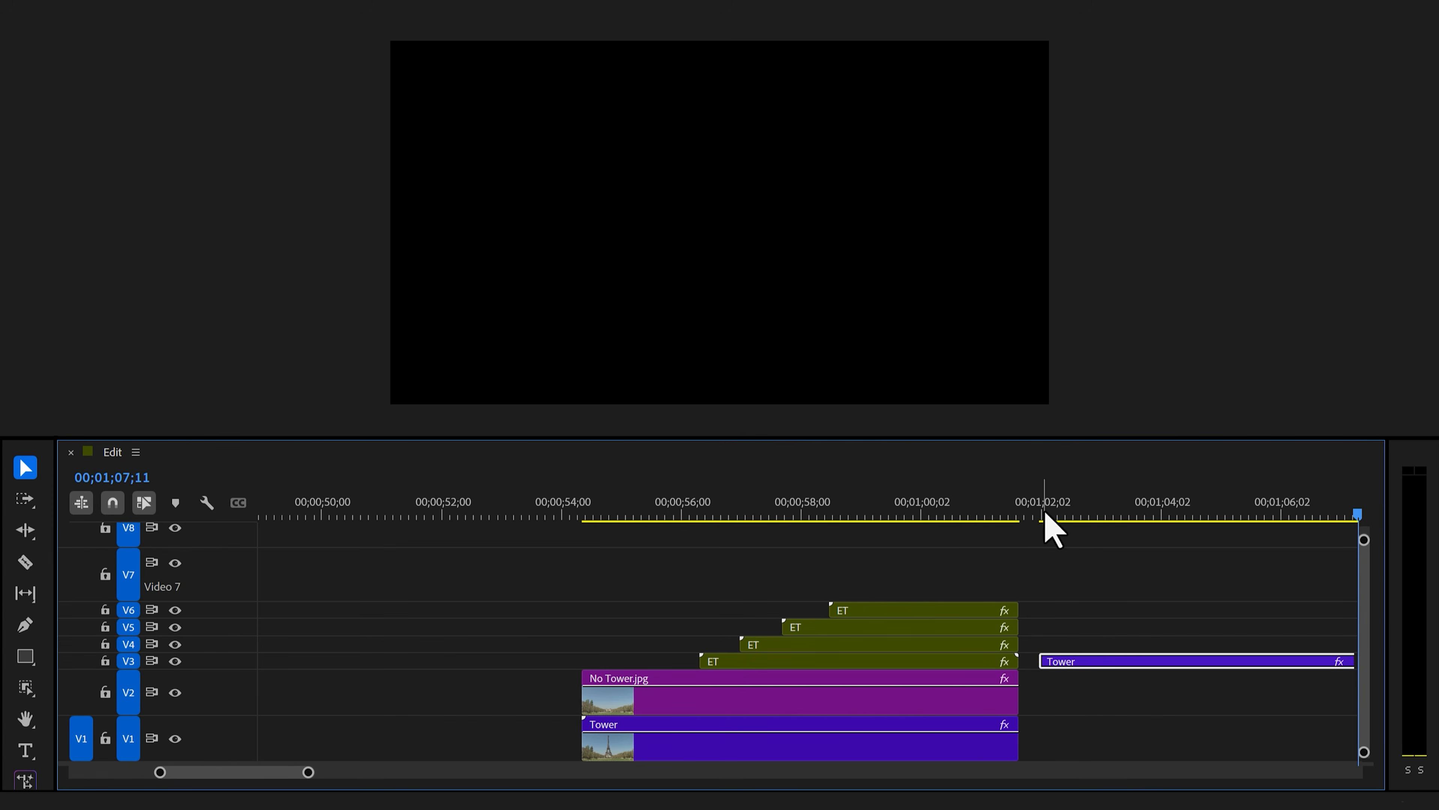
{"action": "left_click_drag", "start_coordinate": [1076, 661], "coordinate": [860, 492]}
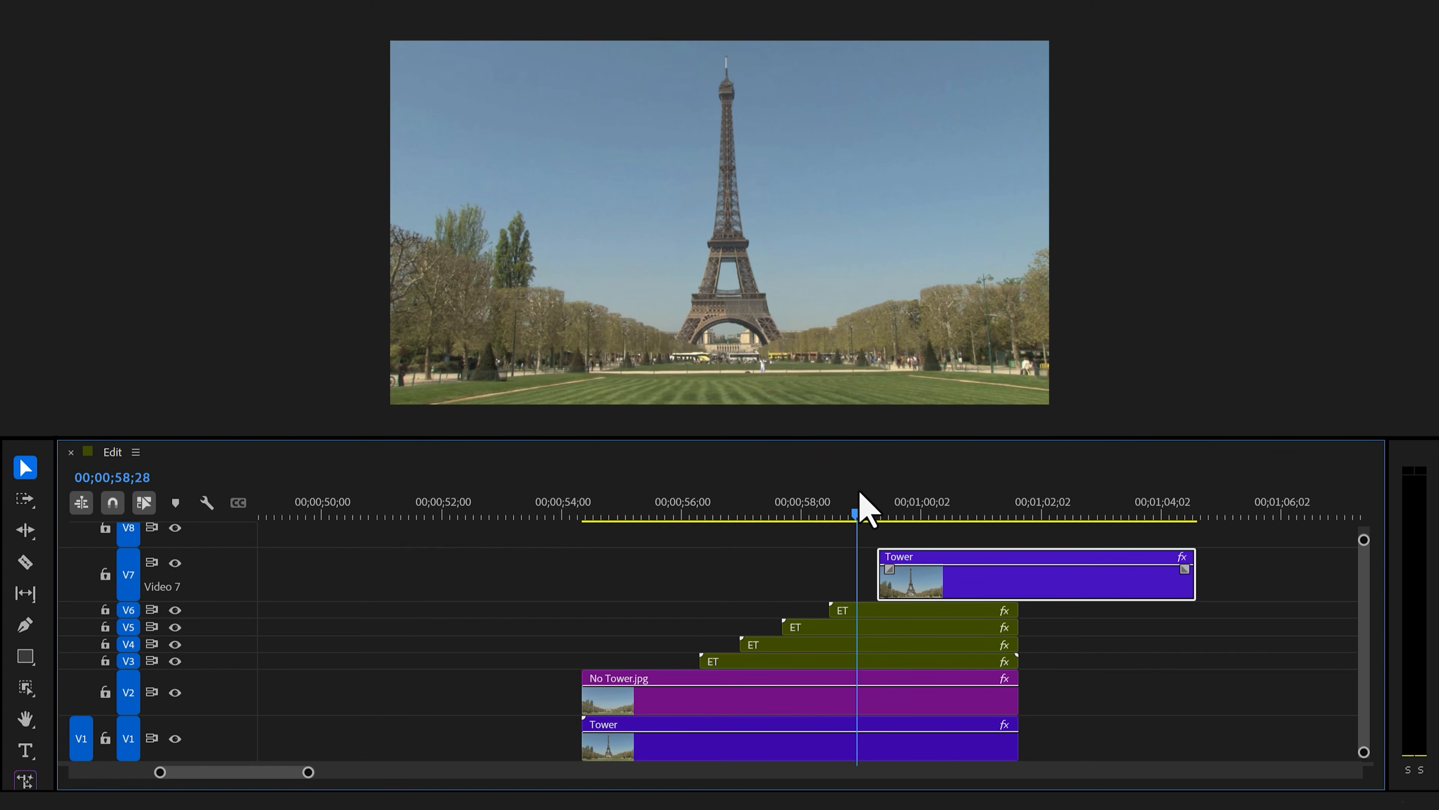
Trim all ET clips to end at 00;00;58;28 and fit the Video 7 Tower clip from there to the end of the background clips.
{"action": "left_click_drag", "start_coordinate": [1058, 611], "coordinate": [873, 632]}
{"action": "left_click_drag", "start_coordinate": [949, 589], "coordinate": [904, 591]}
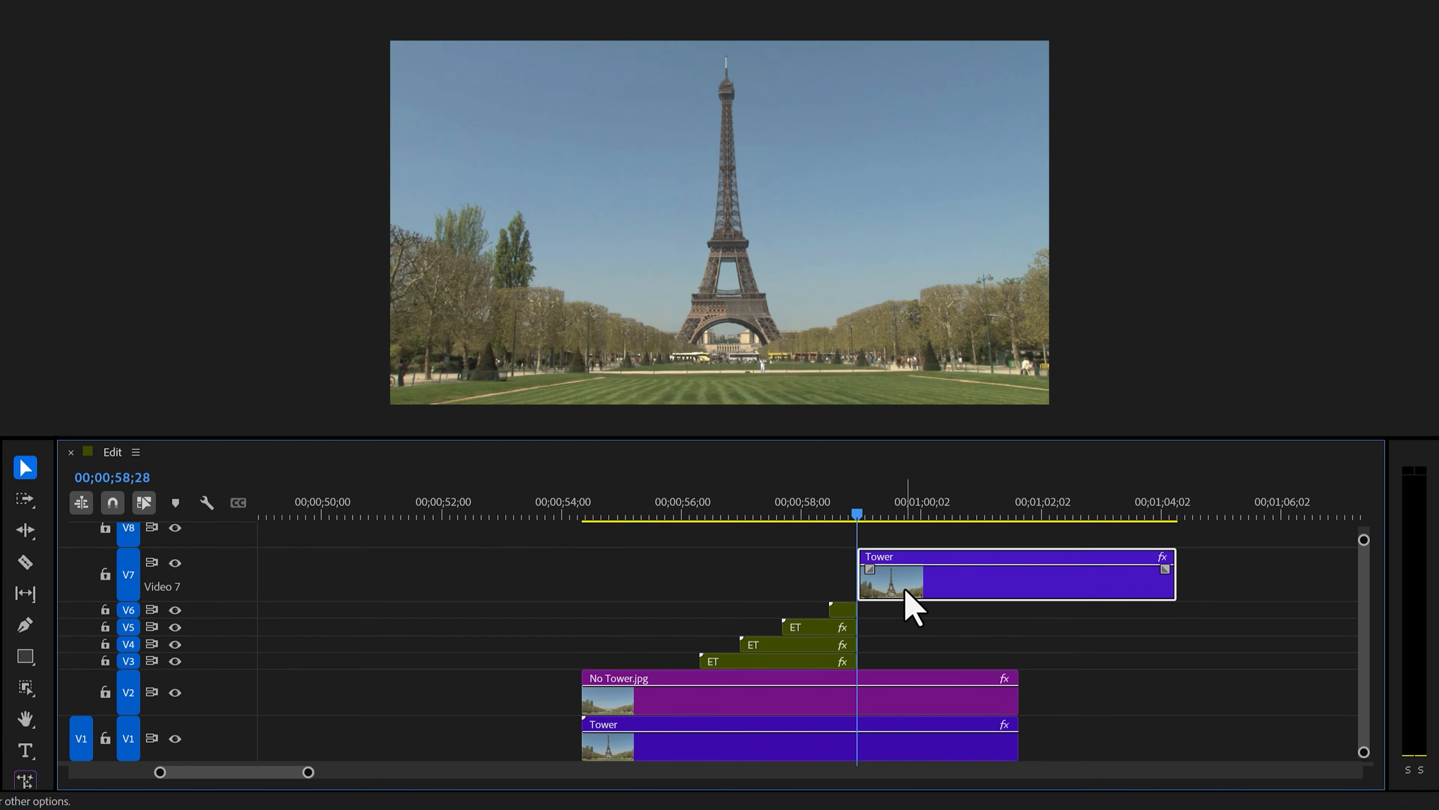
{"action": "left_click_drag", "start_coordinate": [1171, 584], "coordinate": [1014, 584]}
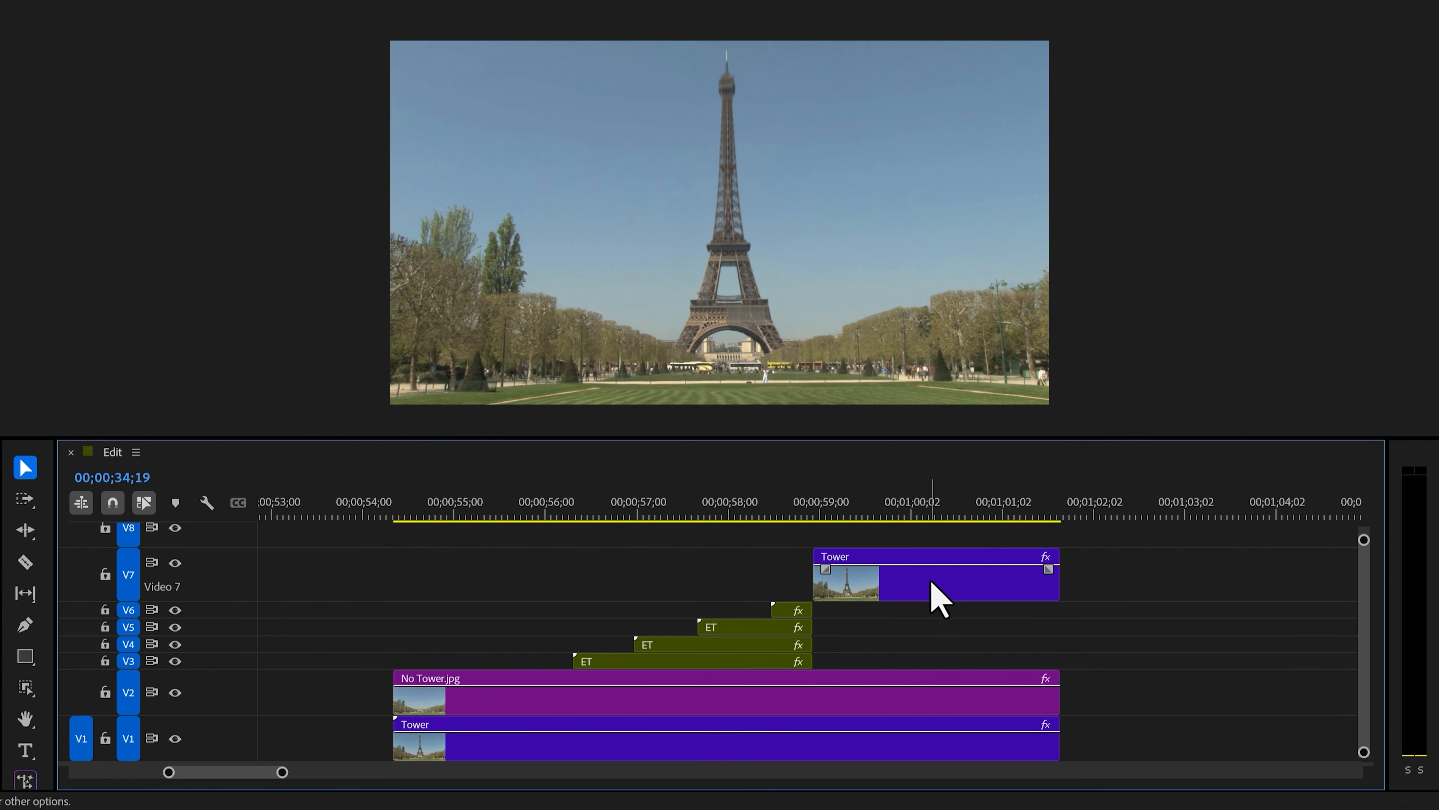
Nest the Video 7 Tower clip as a sequence named Bounce.
{"action": "right_click", "coordinate": [934, 591]}
{"action": "left_click", "coordinate": [974, 328]}
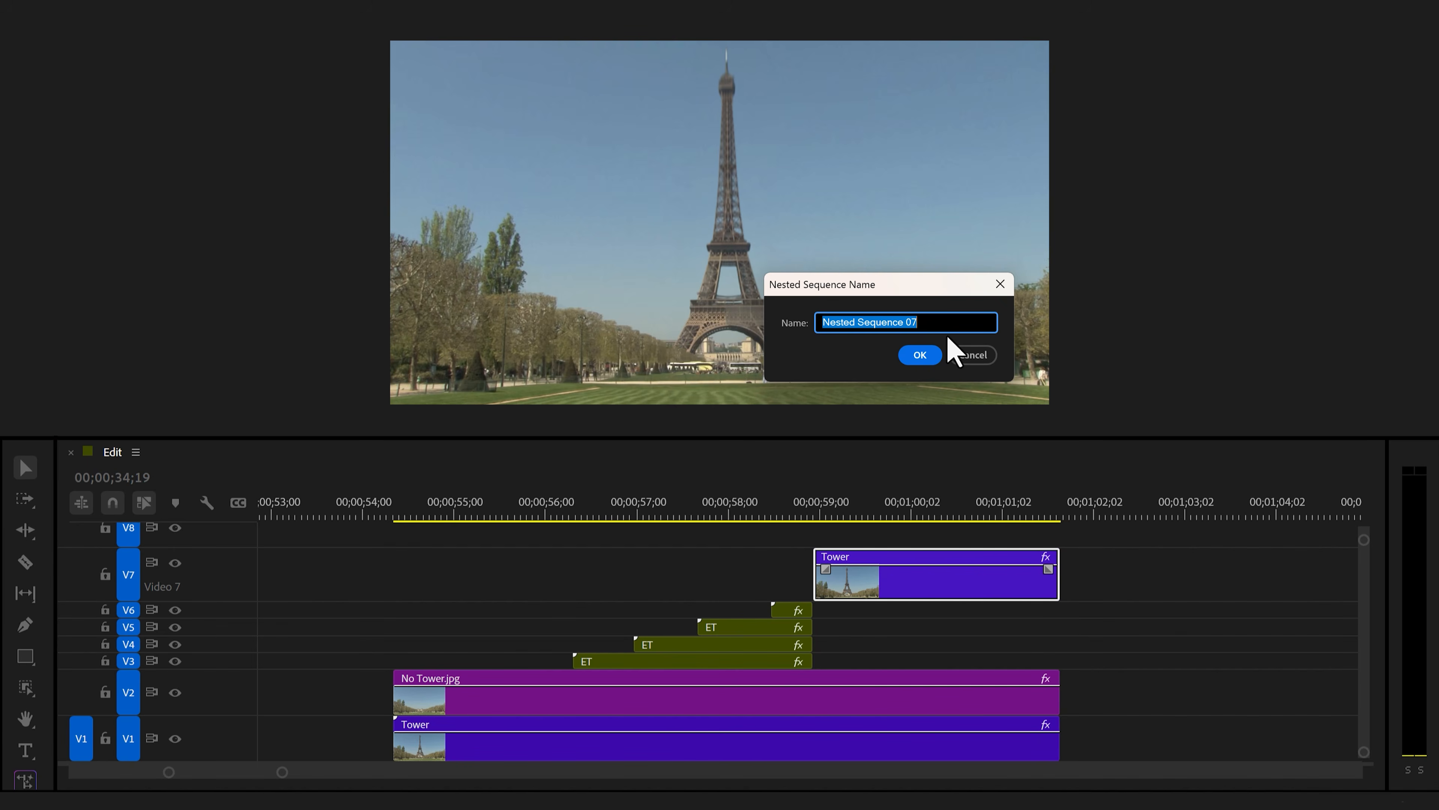
{"action": "left_click", "coordinate": [921, 356]}
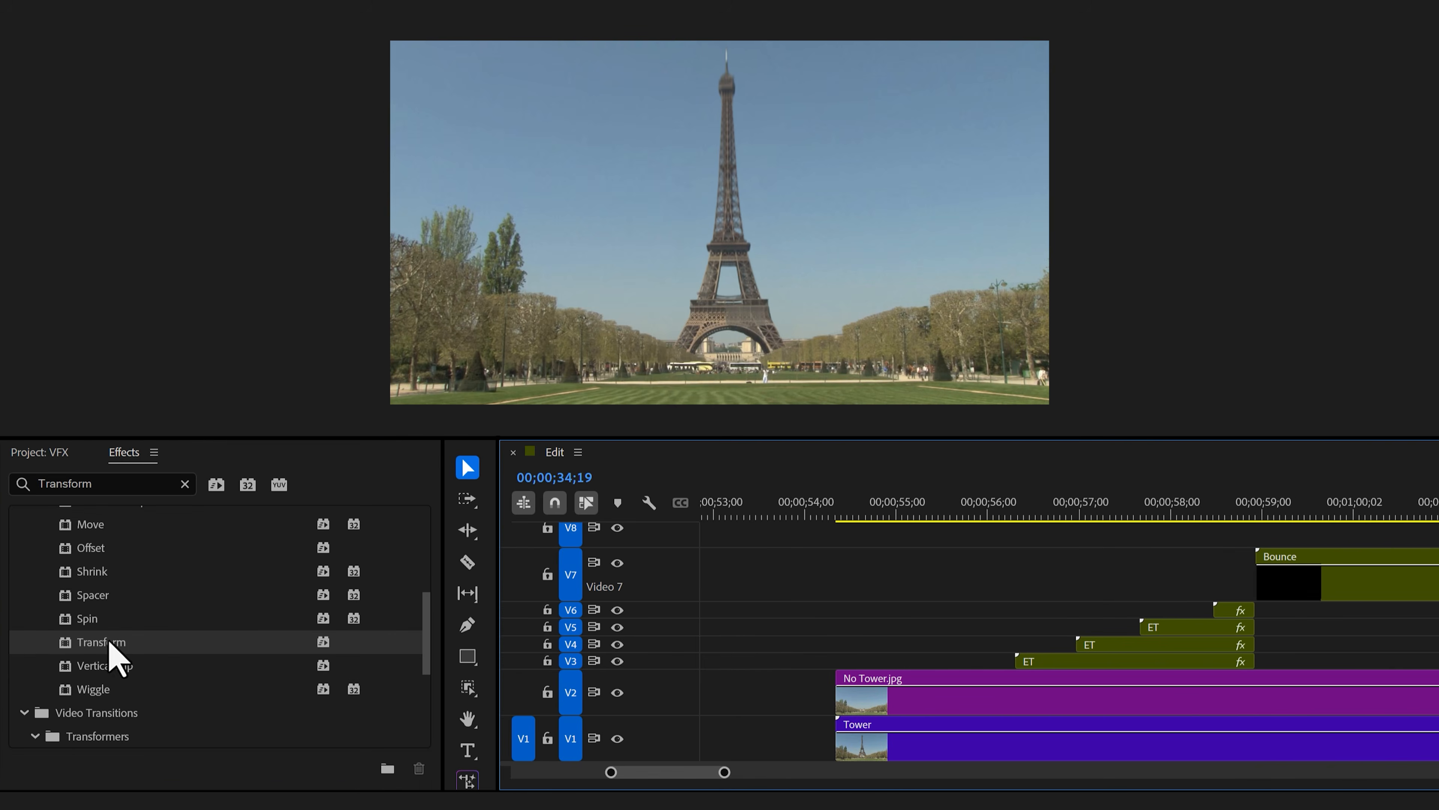
Apply the Transform effect to the Bounce clip, turn off Uniform Scale and keyframe Scale Height at 100 on its first frame.
{"action": "left_click_drag", "start_coordinate": [110, 643], "coordinate": [895, 659]}
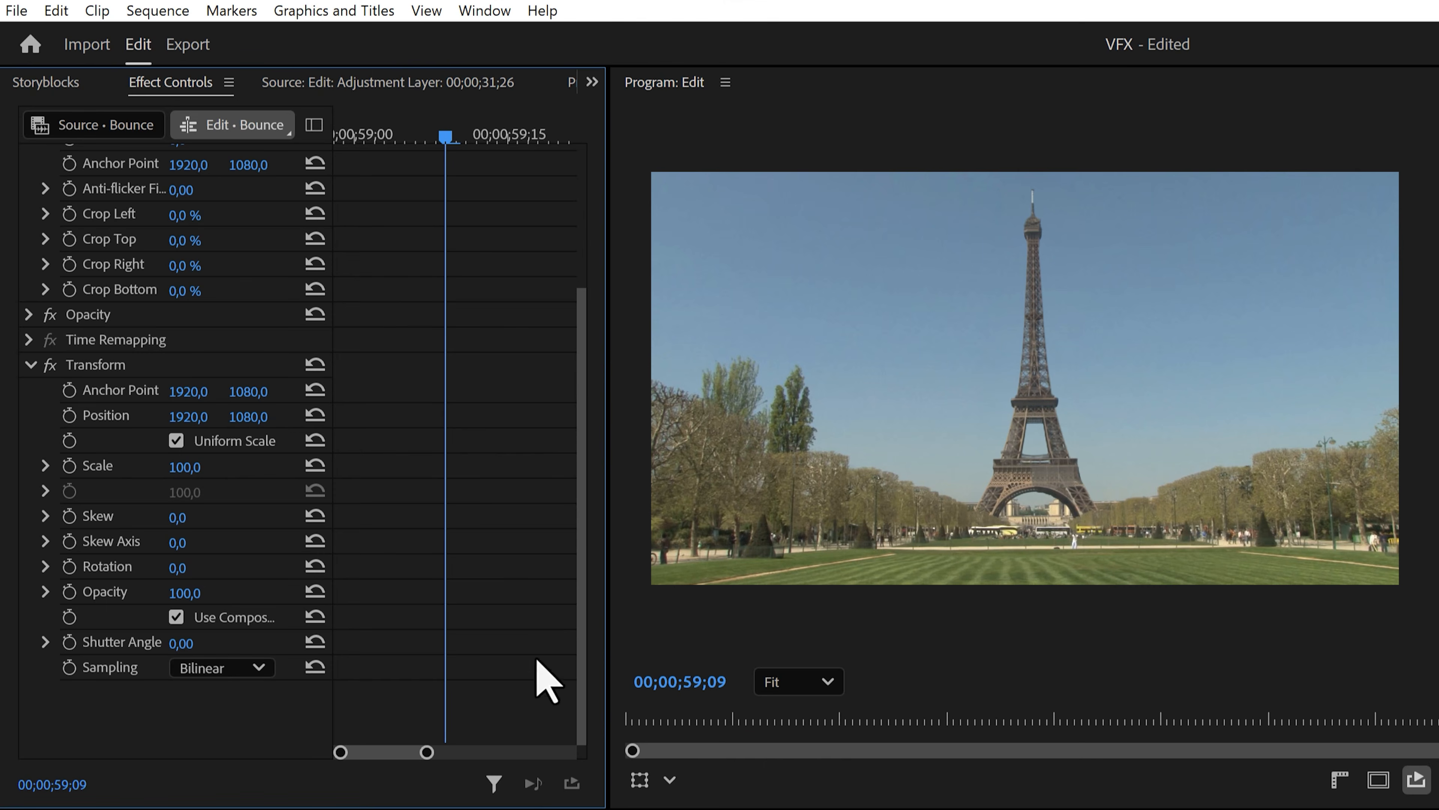
{"action": "left_click_drag", "start_coordinate": [442, 134], "coordinate": [338, 136]}
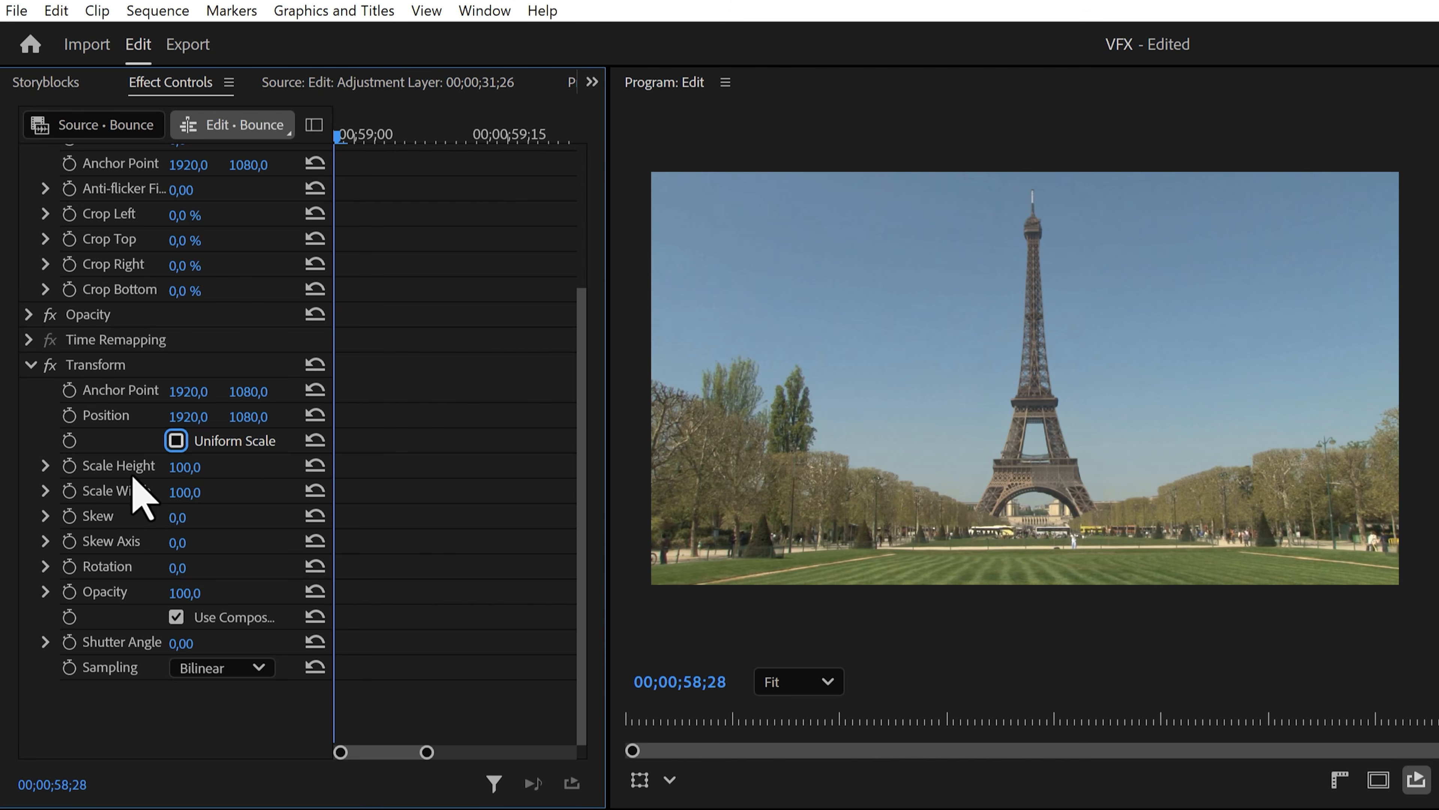
{"action": "left_click", "coordinate": [69, 465]}
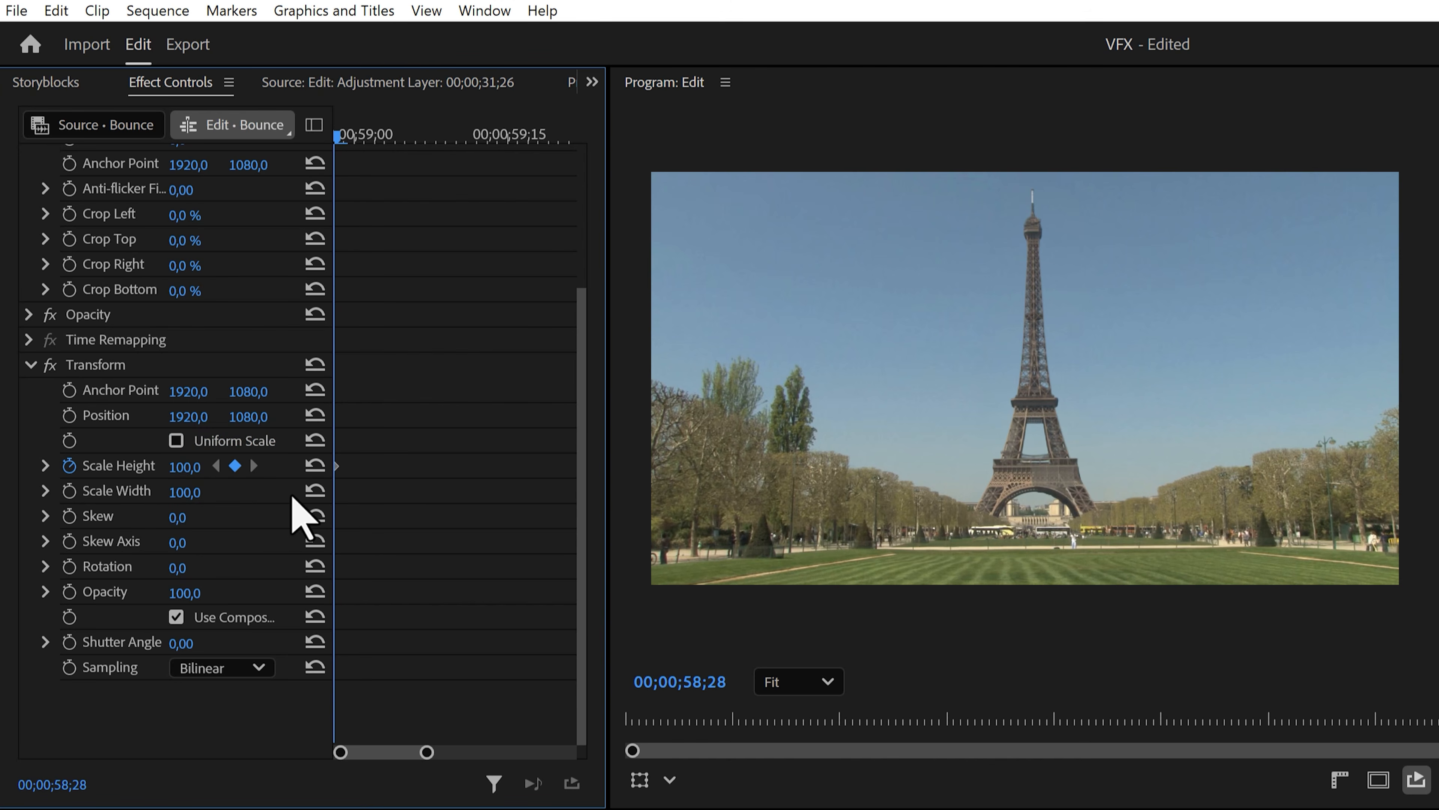
Try a lower Scale Height on the Bounce clip at 00;00;59;06 and undo the change.
{"action": "left_click_drag", "start_coordinate": [340, 136], "coordinate": [415, 136]}
{"action": "mouse_move", "coordinate": [184, 466]}
{"action": "left_mouse_down"}
{"action": "mouse_move", "coordinate": [222, 466]}
{"action": "mouse_move", "coordinate": [160, 465]}
{"action": "mouse_move", "coordinate": [190, 466]}
{"action": "mouse_move", "coordinate": [176, 466]}
{"action": "left_mouse_up"}
{"action": "key", "text": "ctrl+z"}
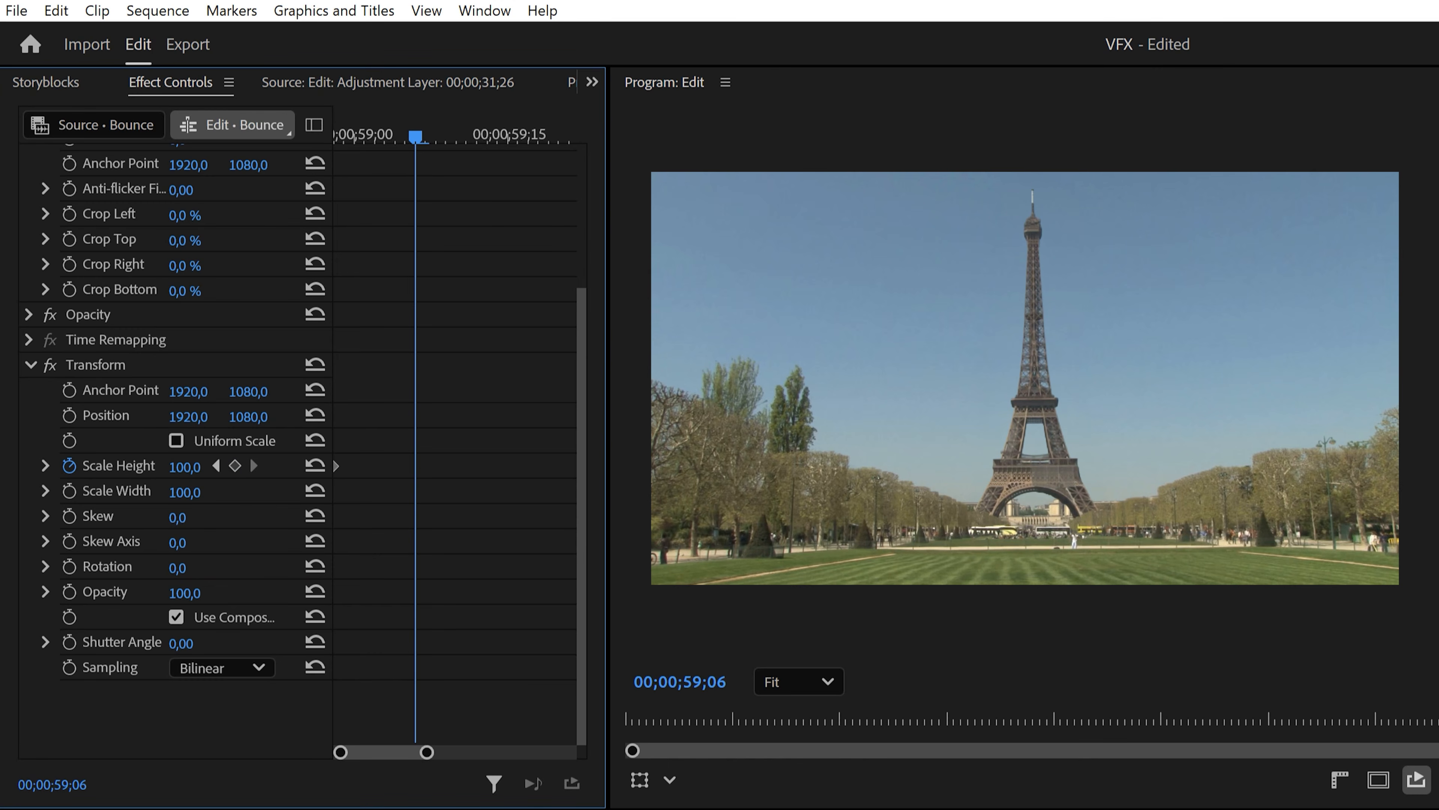
Set the vertical Anchor Point and Position of the Bounce clip's Transform effect to 1712, at the tower's base.
{"action": "left_click", "coordinate": [130, 394]}
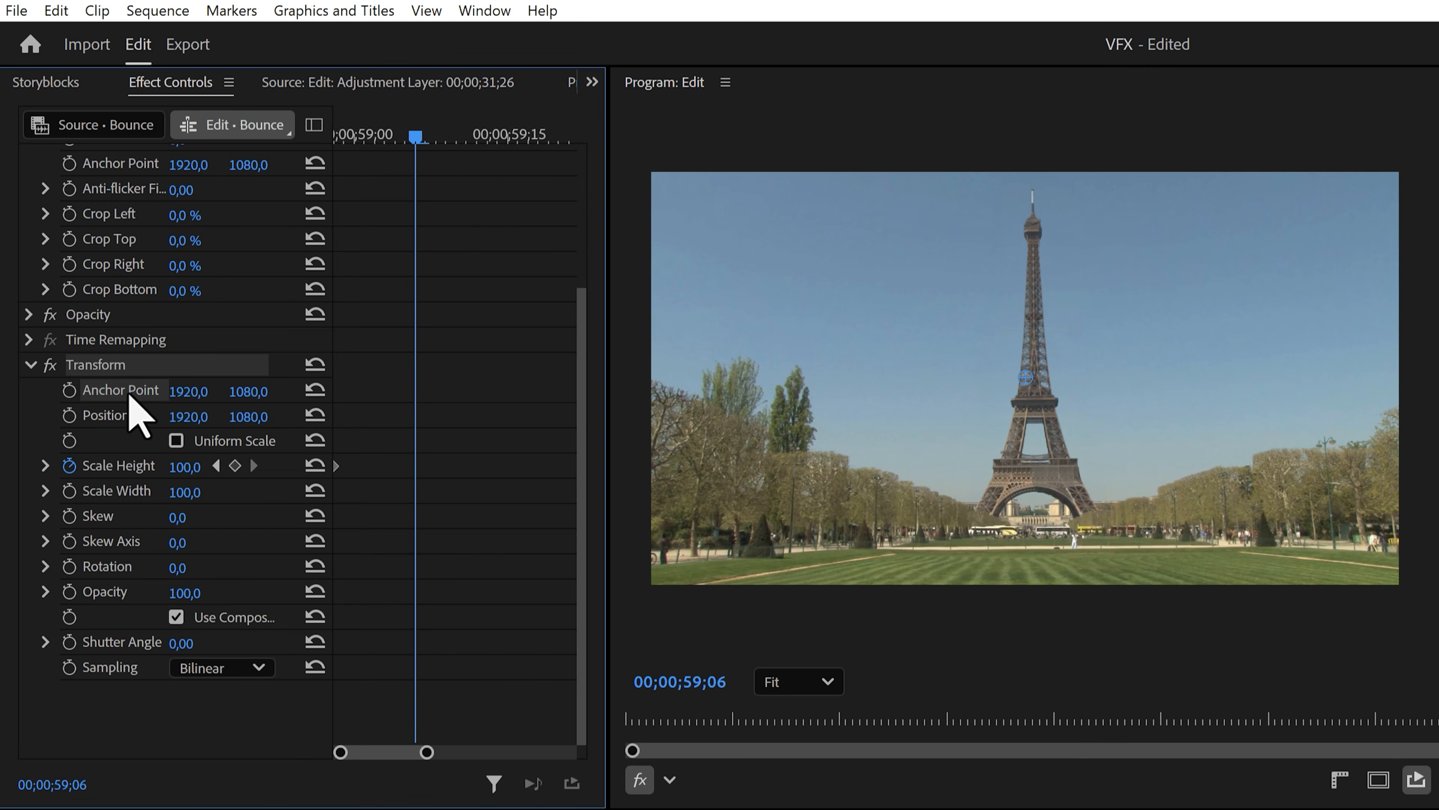
{"action": "left_click_drag", "start_coordinate": [249, 397], "coordinate": [608, 397]}
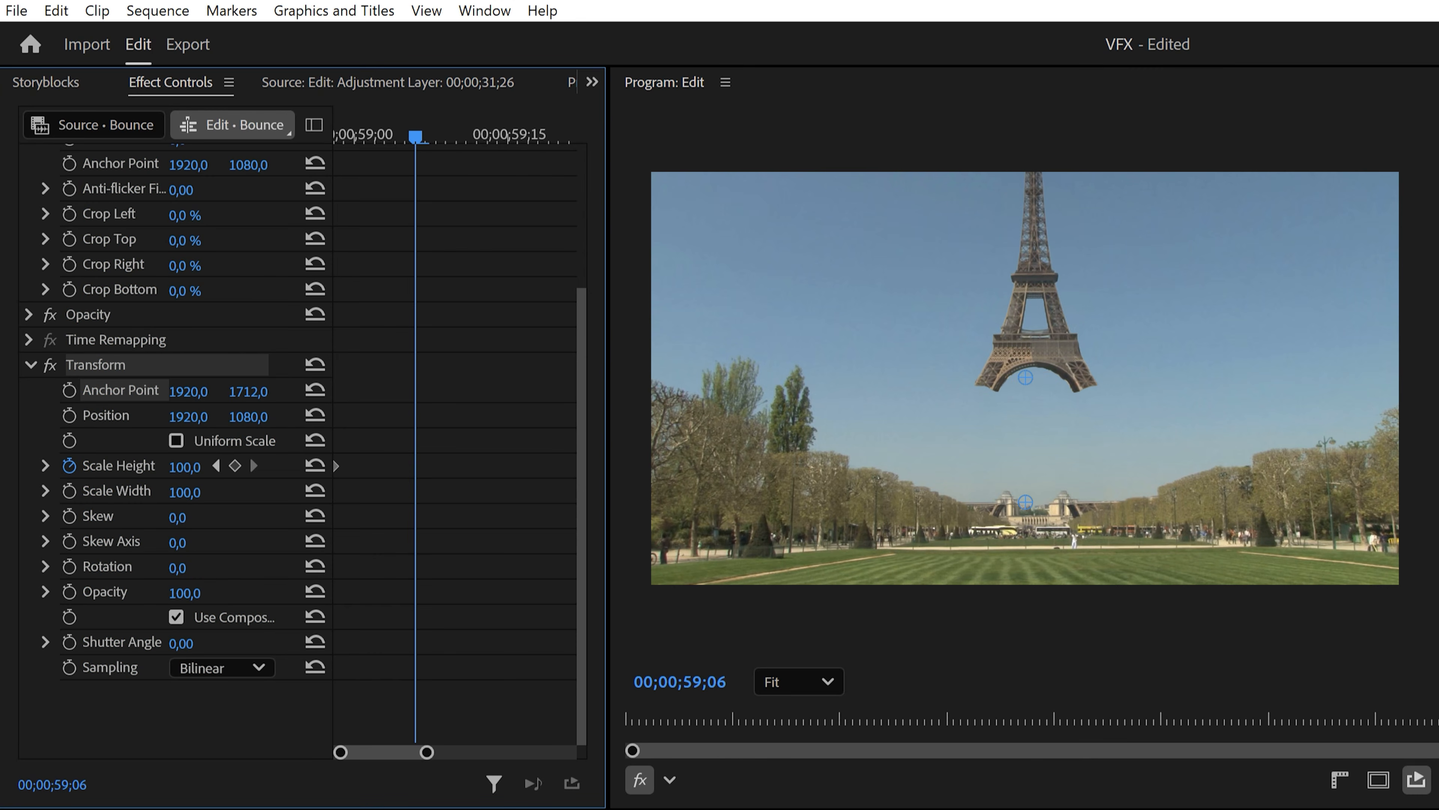
{"action": "left_click", "coordinate": [255, 391]}
{"action": "left_click", "coordinate": [254, 416]}
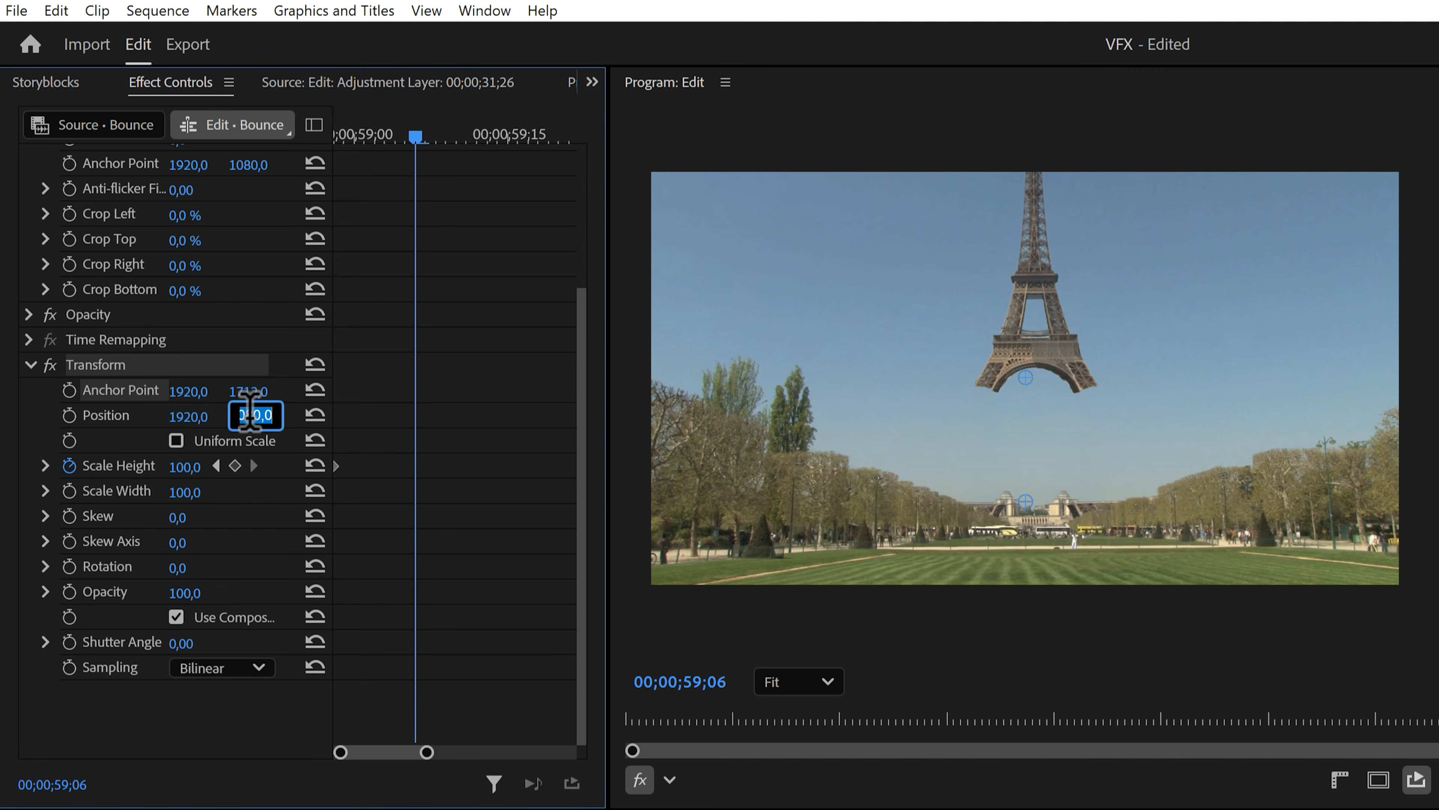
{"action": "key", "text": "Return"}
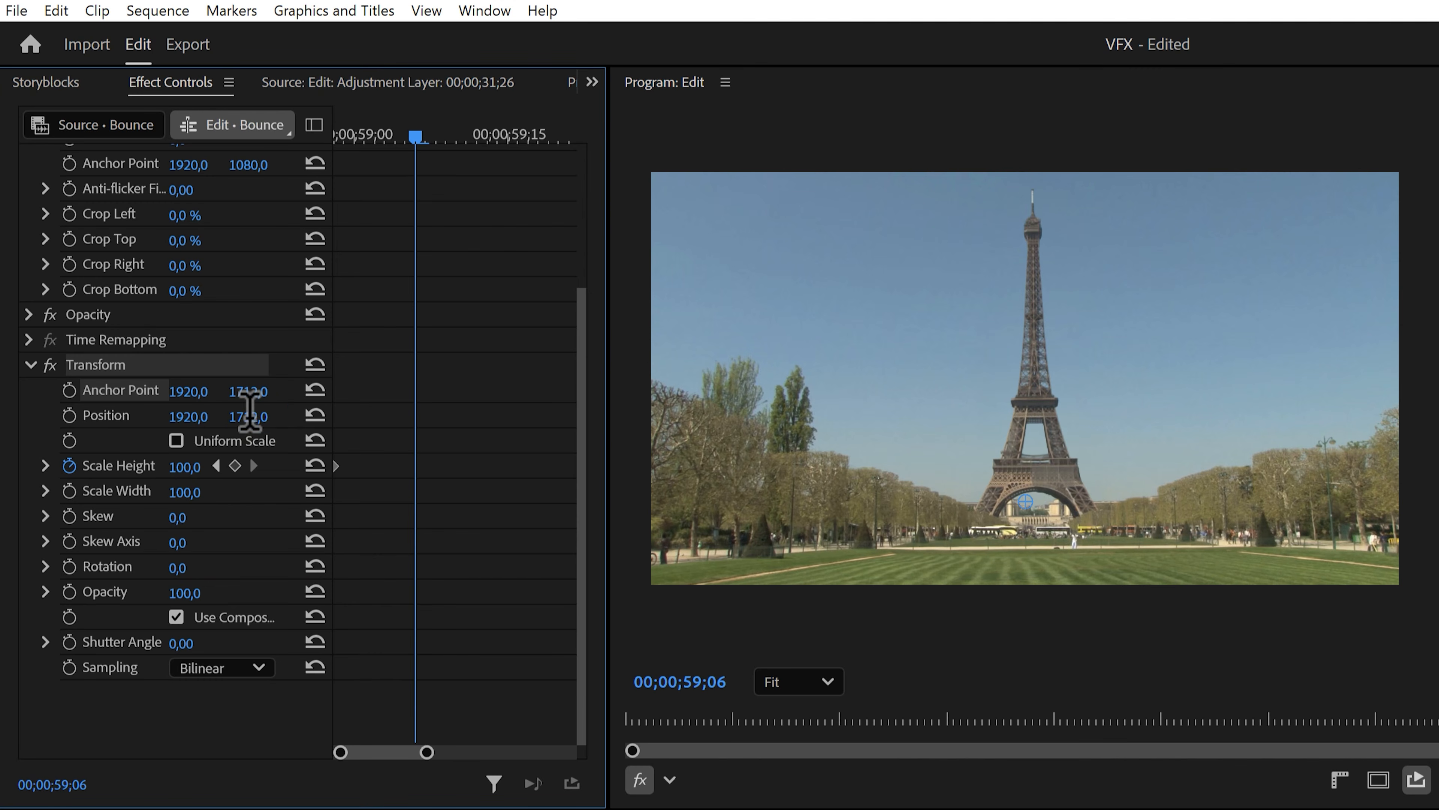
Keyframe the Bounce clip's Scale Height to 89 at 00;00;59;06 and back to 100 about seven frames after it.
{"action": "left_click_drag", "start_coordinate": [196, 467], "coordinate": [218, 468]}
{"action": "left_click_drag", "start_coordinate": [180, 467], "coordinate": [198, 467]}
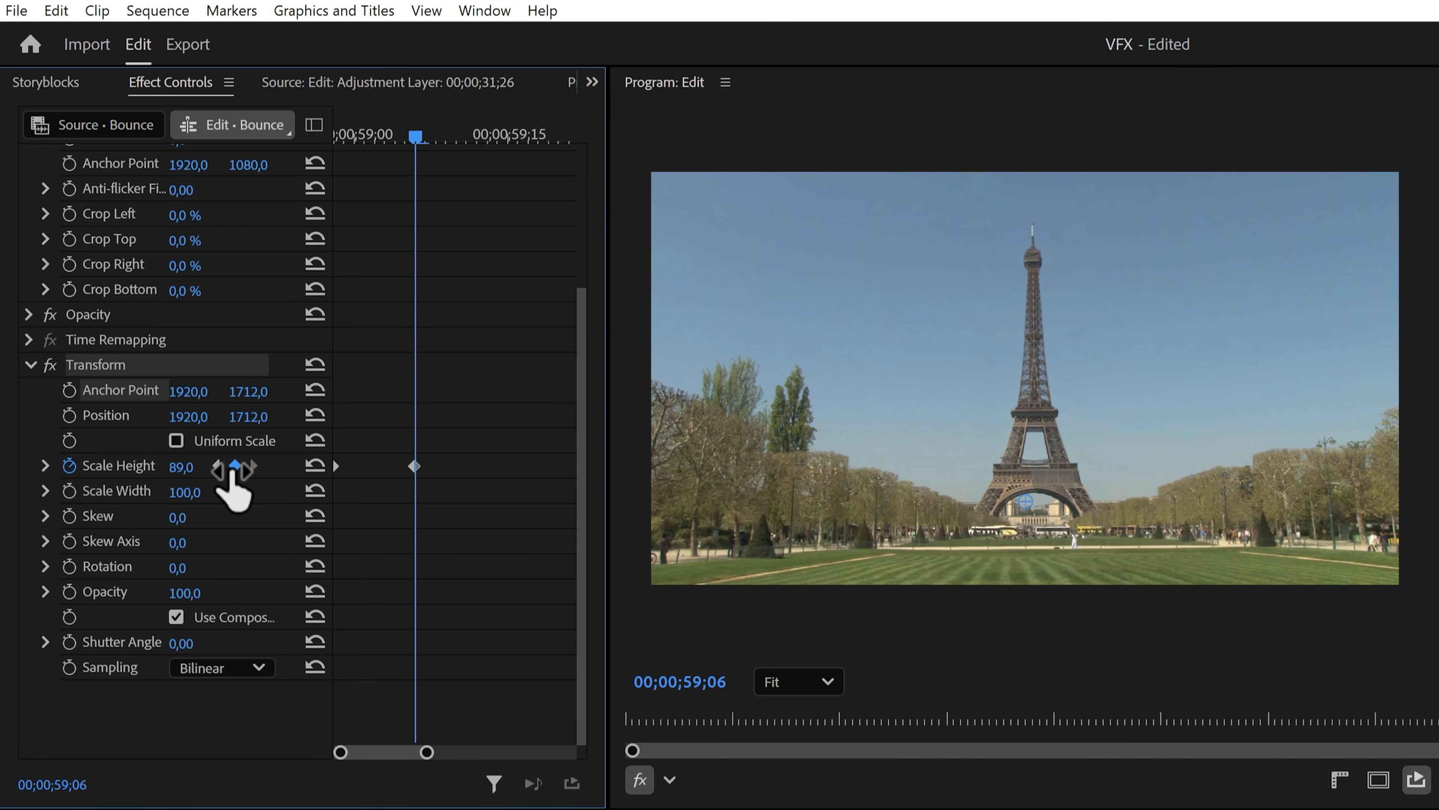
{"action": "left_click_drag", "start_coordinate": [417, 136], "coordinate": [548, 136]}
{"action": "left_click", "coordinate": [316, 466]}
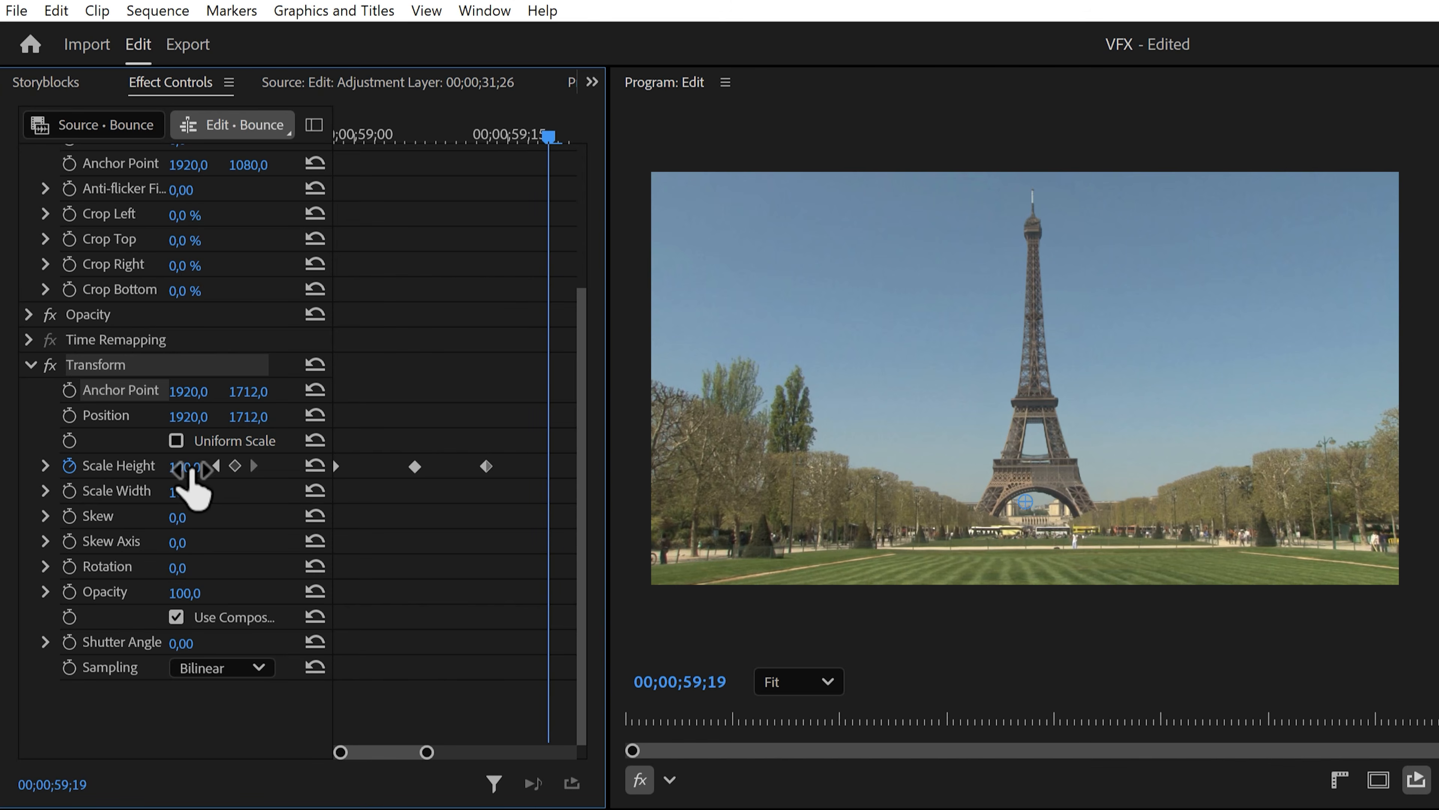
Keyframe the Scale Height to 92 at 00;00;59;19 and reset it to 100 at 00;00;59;25.
{"action": "left_click_drag", "start_coordinate": [186, 467], "coordinate": [178, 466]}
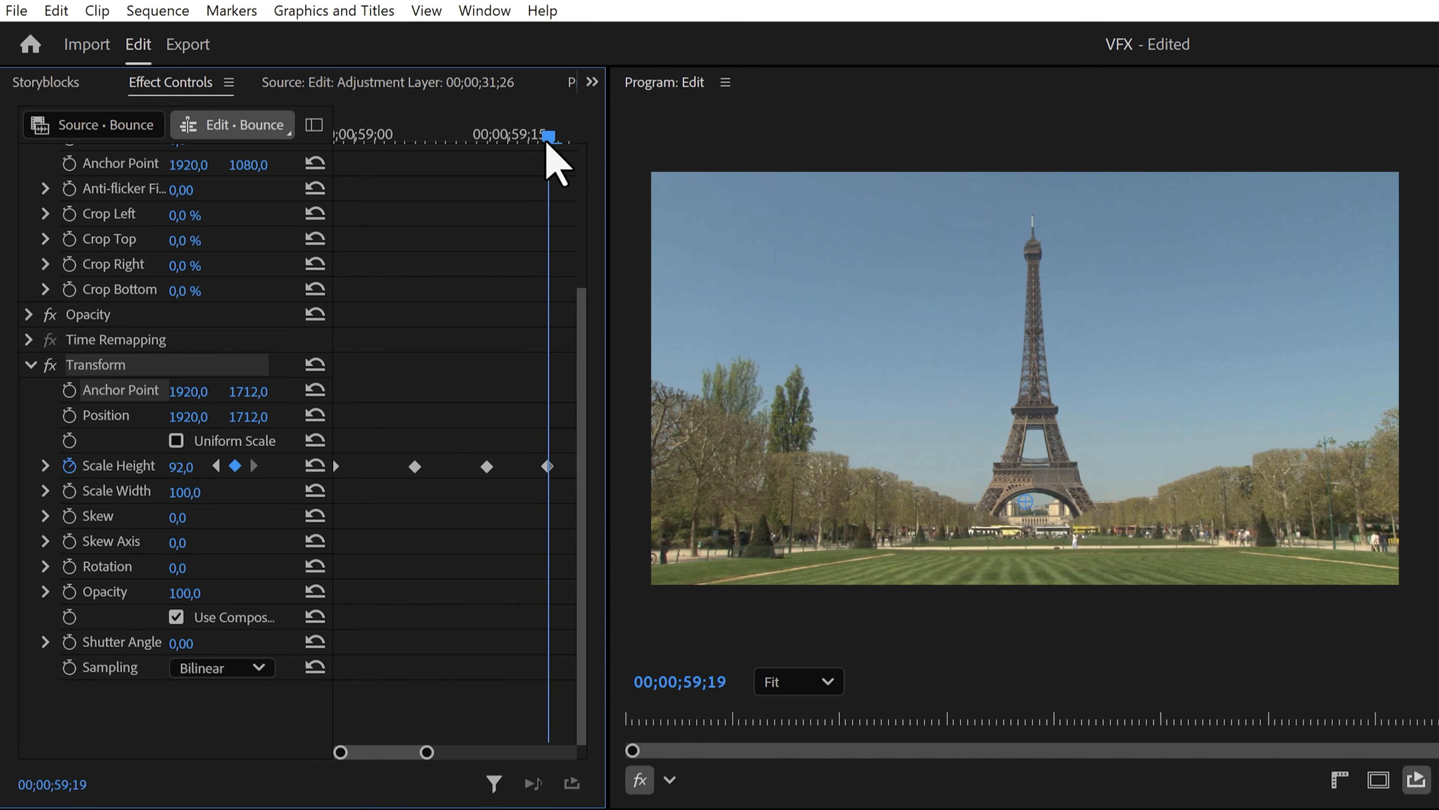
{"action": "left_click_drag", "start_coordinate": [547, 145], "coordinate": [470, 146]}
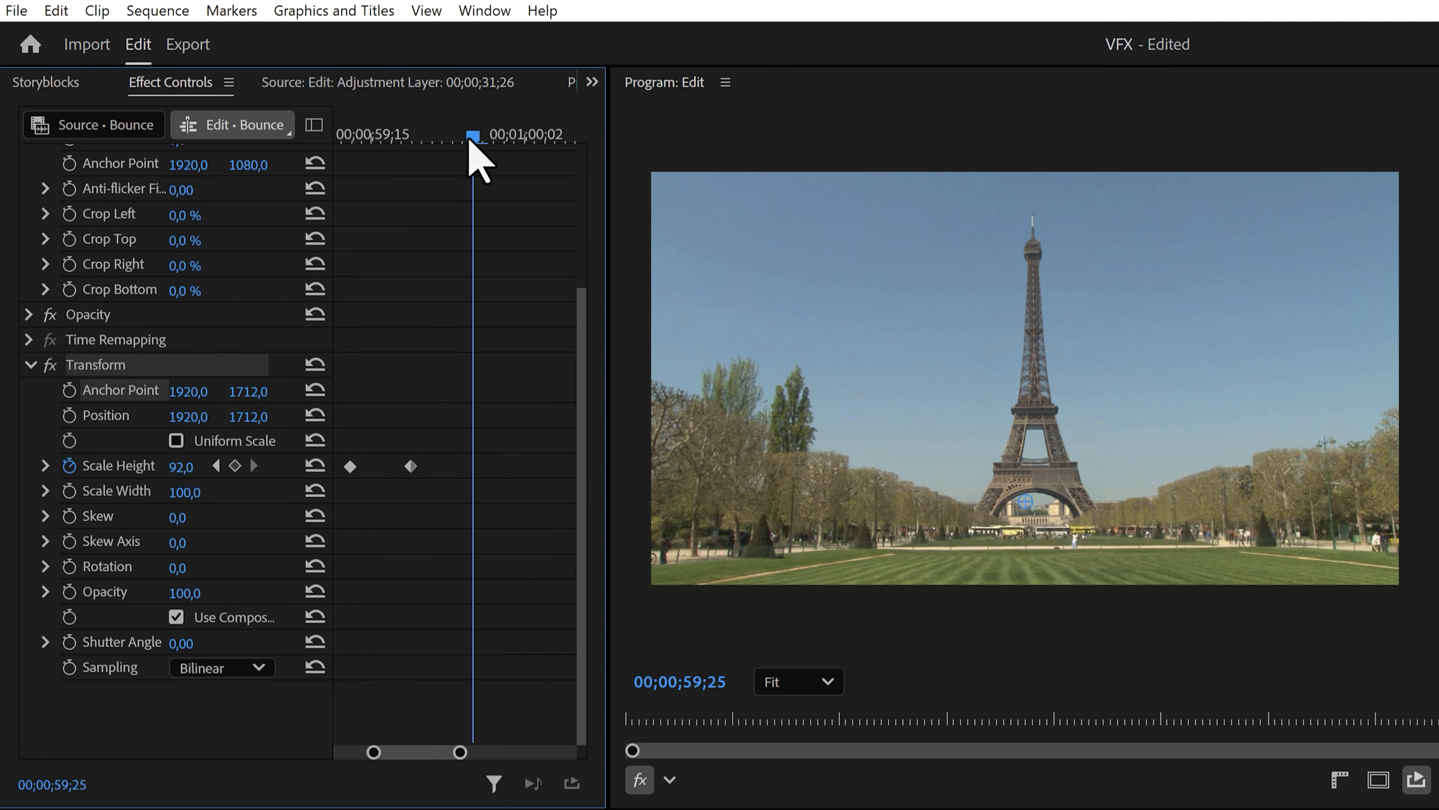
{"action": "left_click", "coordinate": [315, 464]}
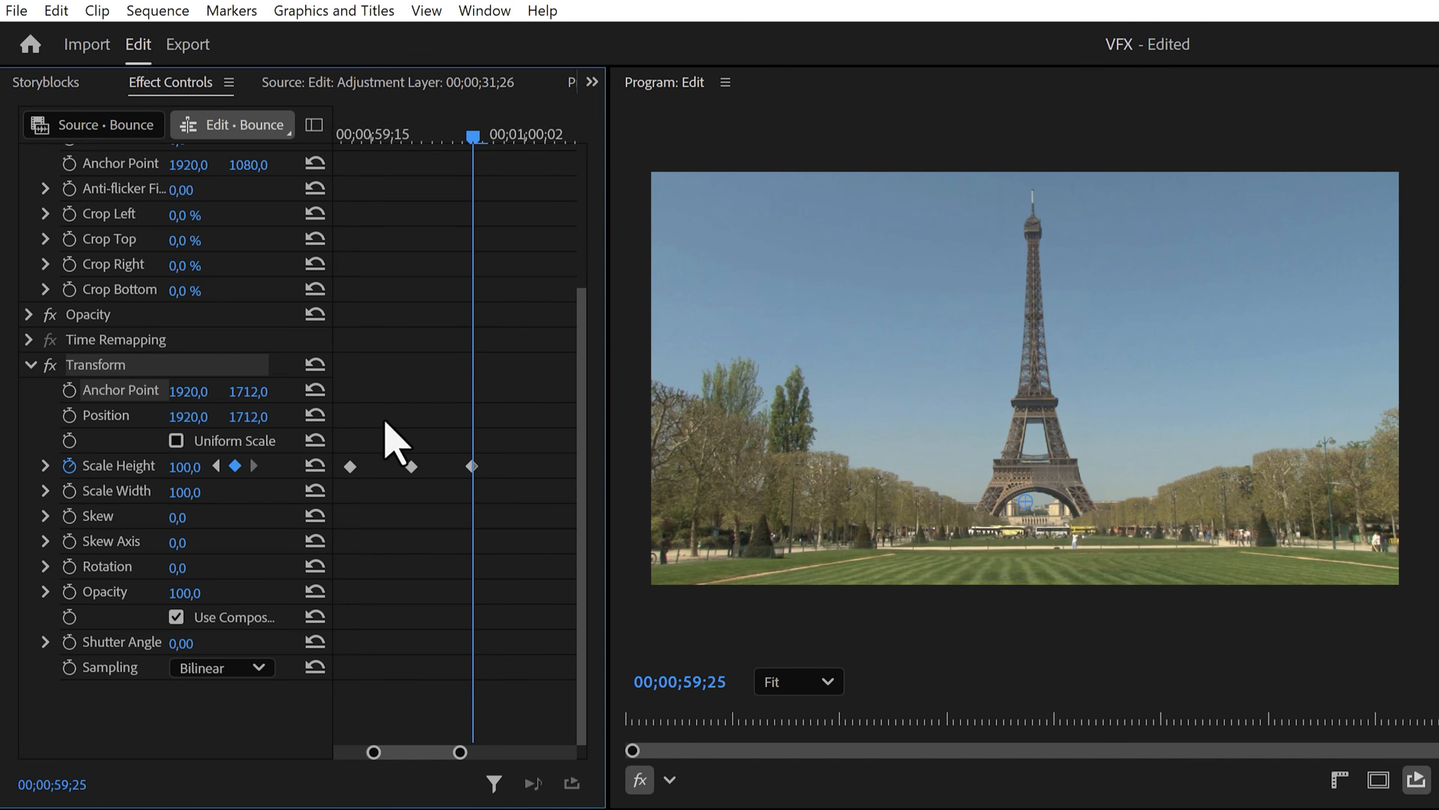
Smooth the Scale Height keyframes by pulling out their velocity graph handles into eased curves.
{"action": "left_click", "coordinate": [50, 468]}
{"action": "left_click_drag", "start_coordinate": [411, 754], "coordinate": [377, 754]}
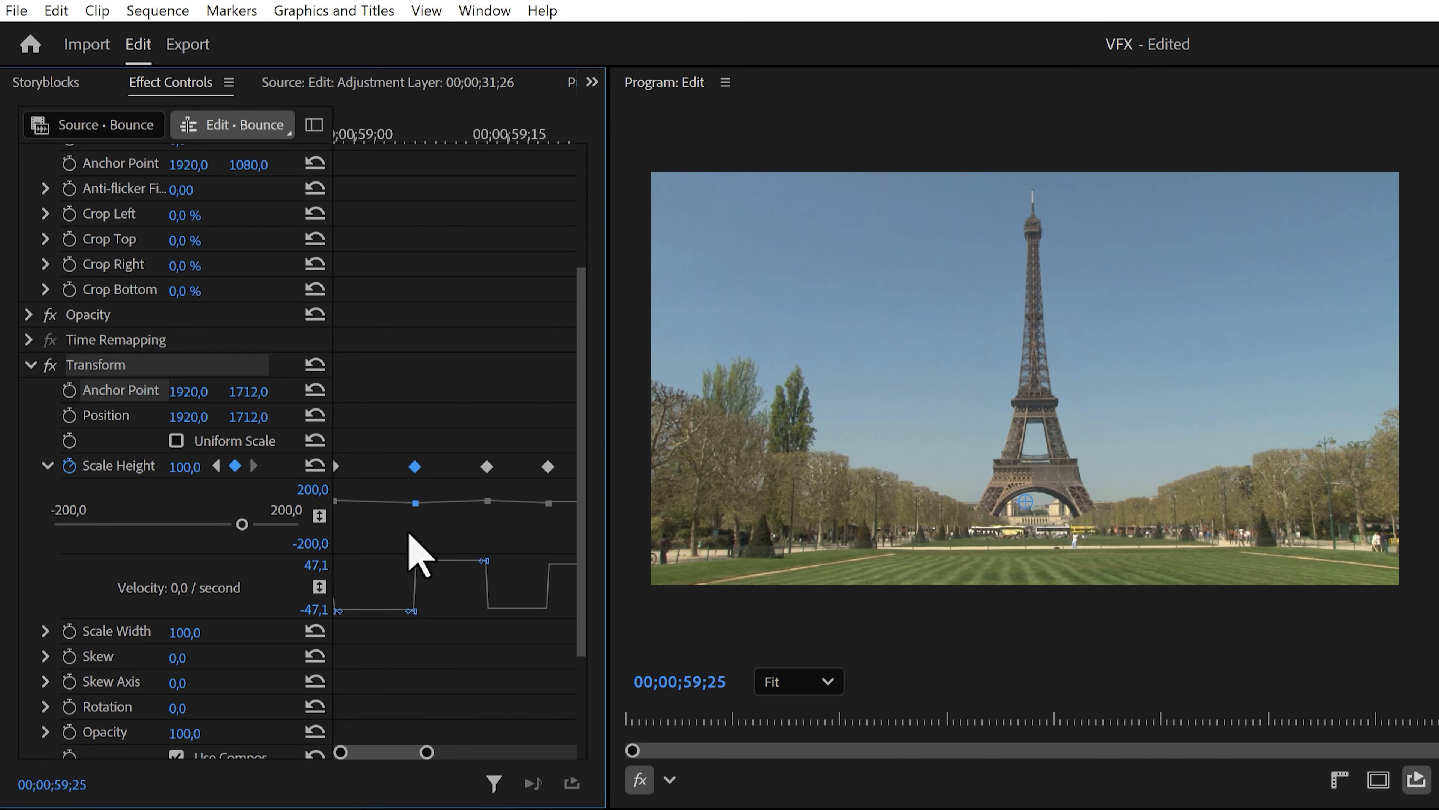
{"action": "left_click_drag", "start_coordinate": [402, 610], "coordinate": [447, 577]}
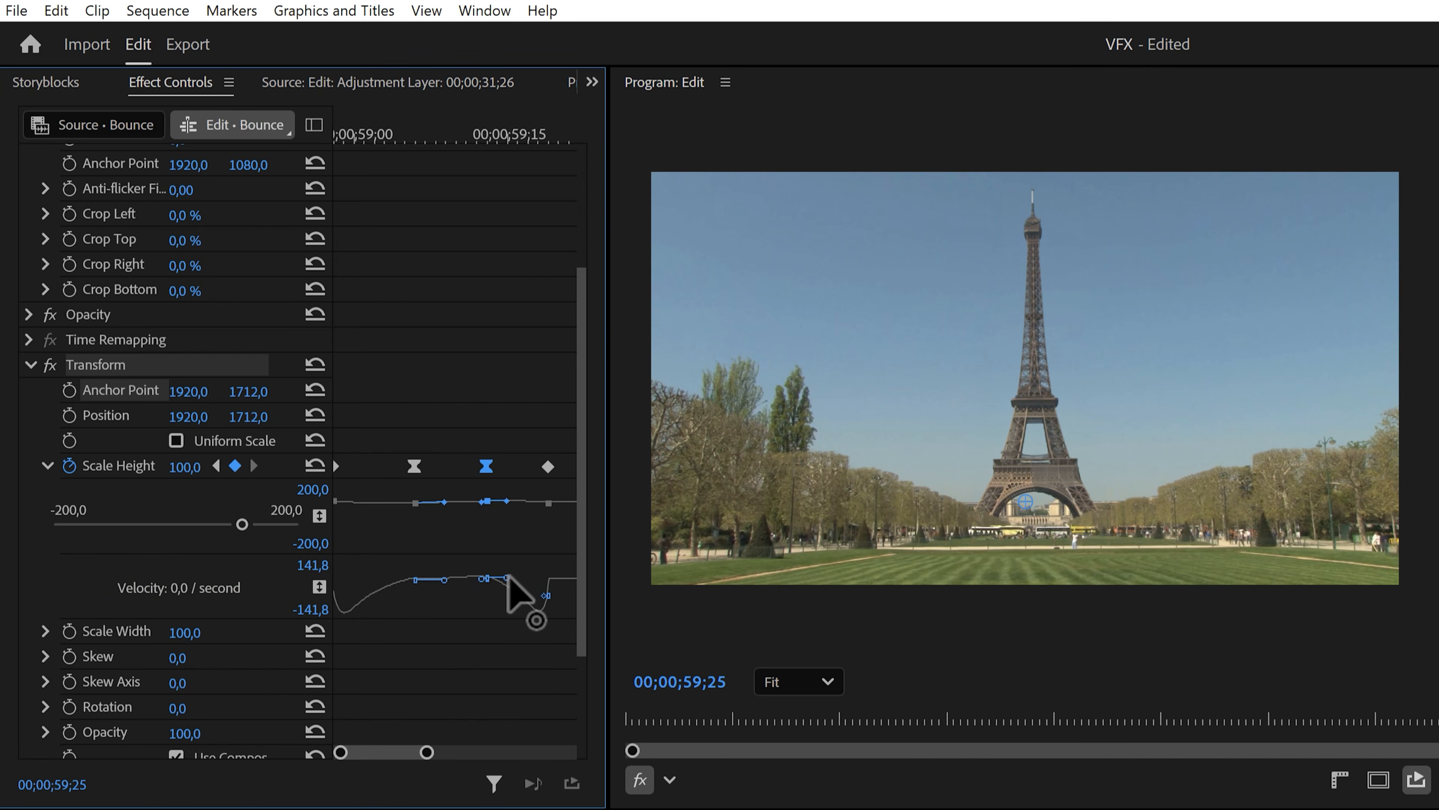
{"action": "left_click_drag", "start_coordinate": [385, 753], "coordinate": [422, 735]}
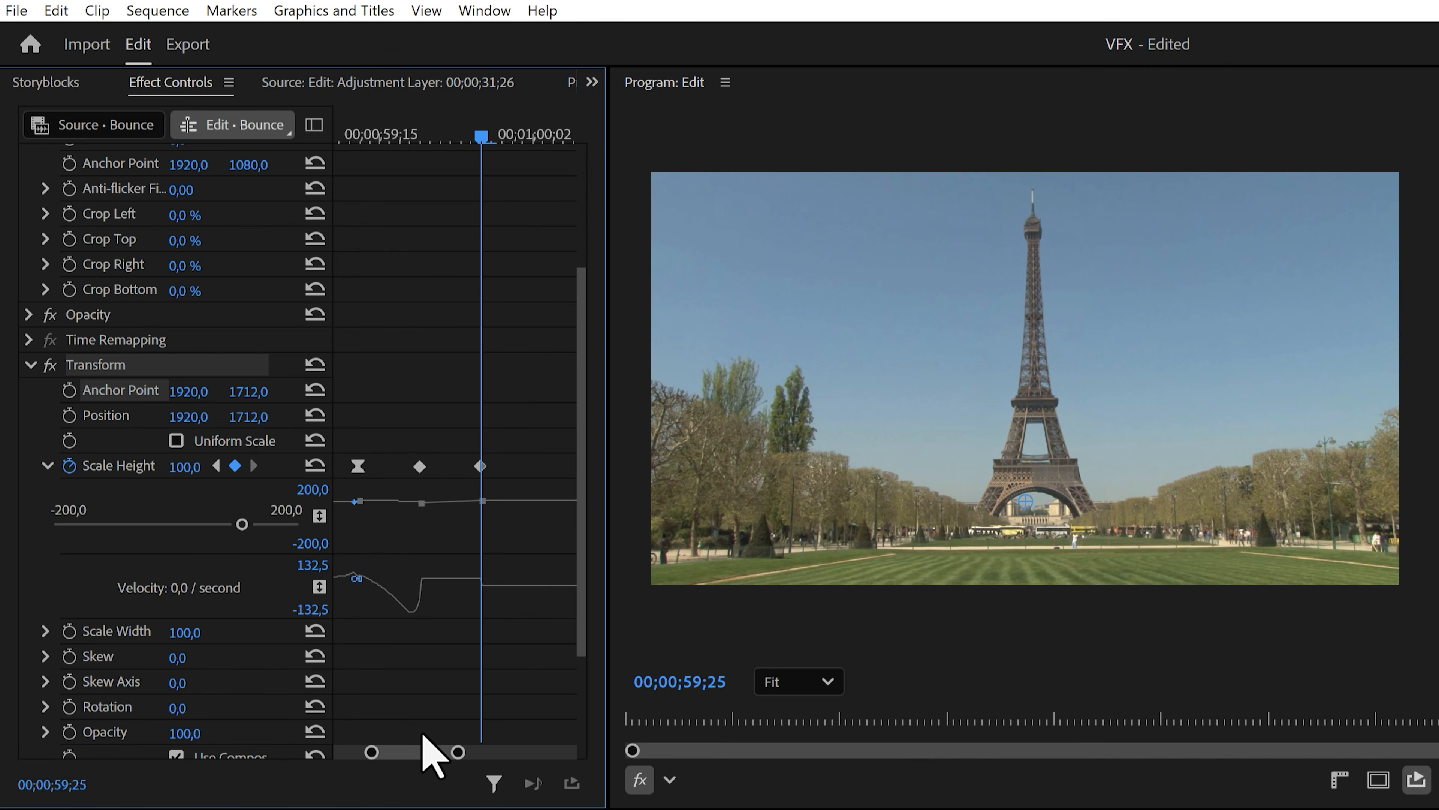
{"action": "left_click_drag", "start_coordinate": [426, 579], "coordinate": [455, 583]}
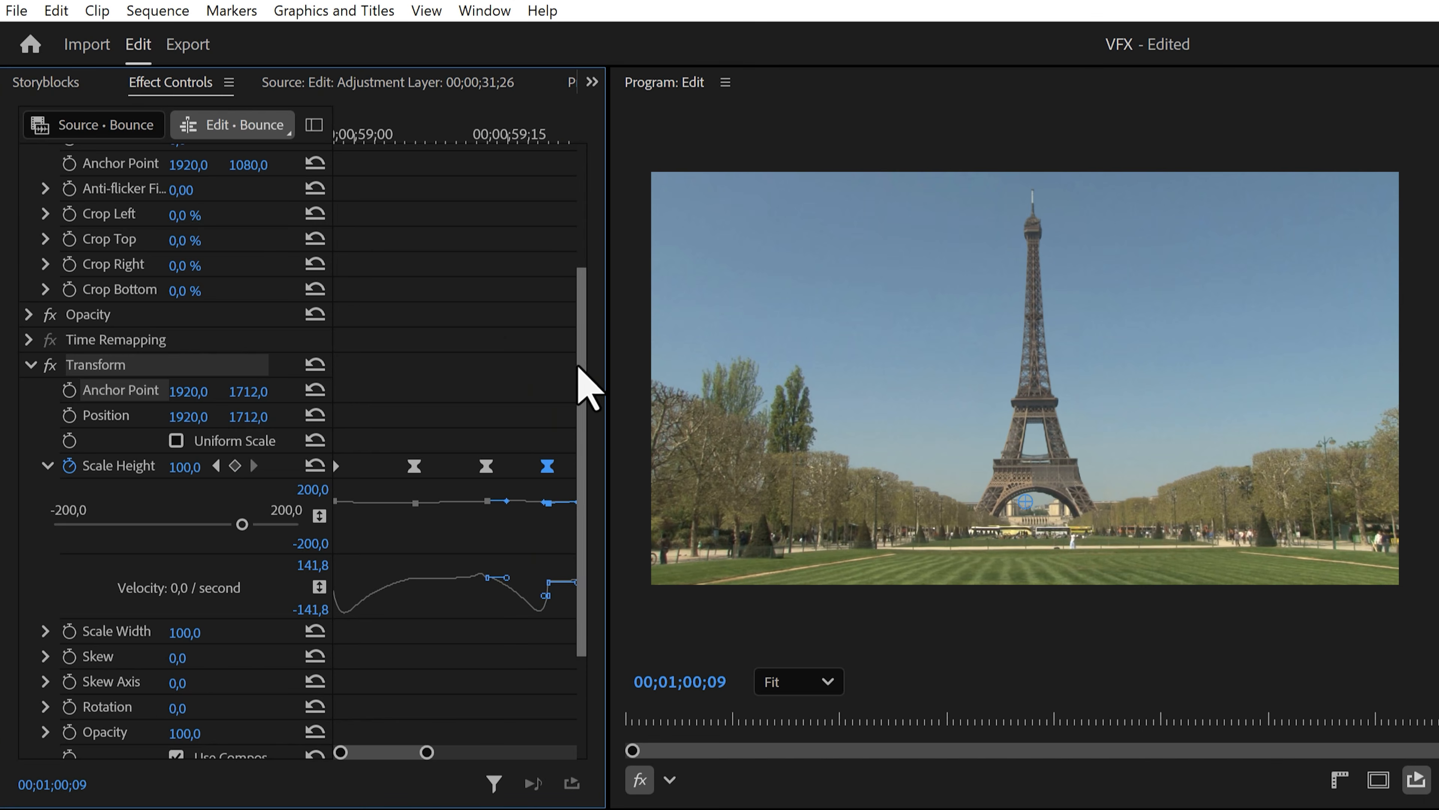
{"action": "left_click_drag", "start_coordinate": [580, 374], "coordinate": [580, 425]}
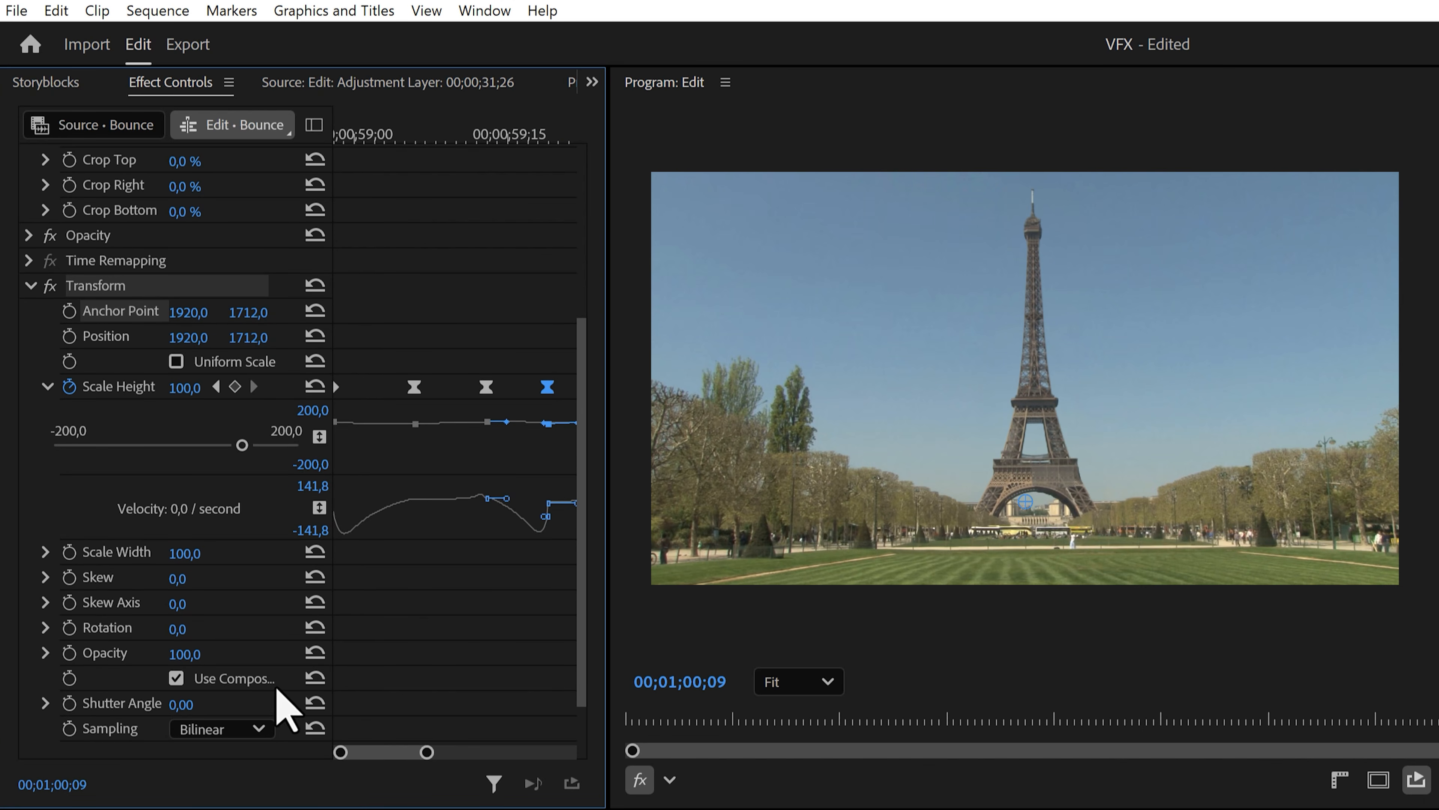
Change the Shutter Angle of the Bounce clip's Transform effect.
{"action": "left_click", "coordinate": [208, 702]}
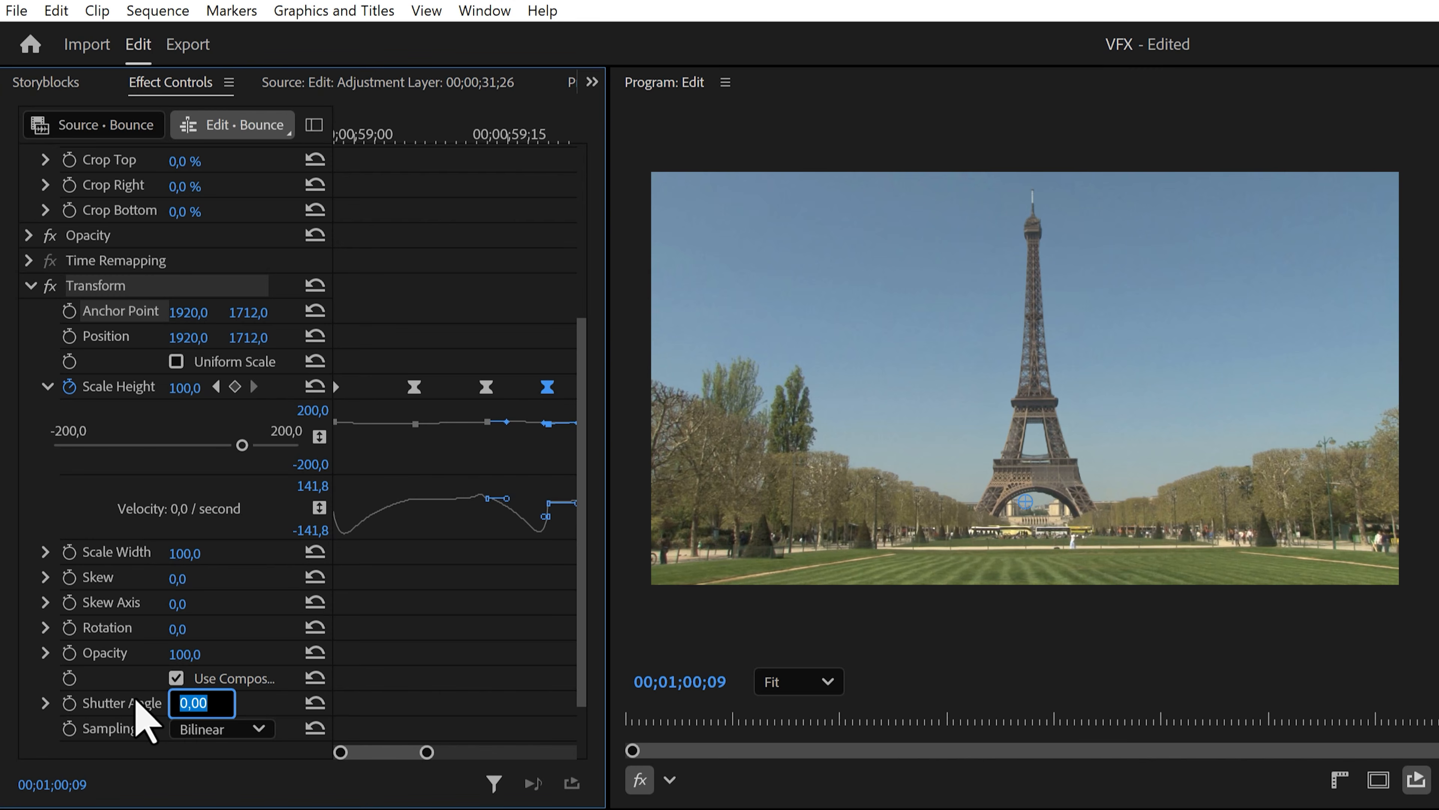
{"action": "key", "text": "Return"}
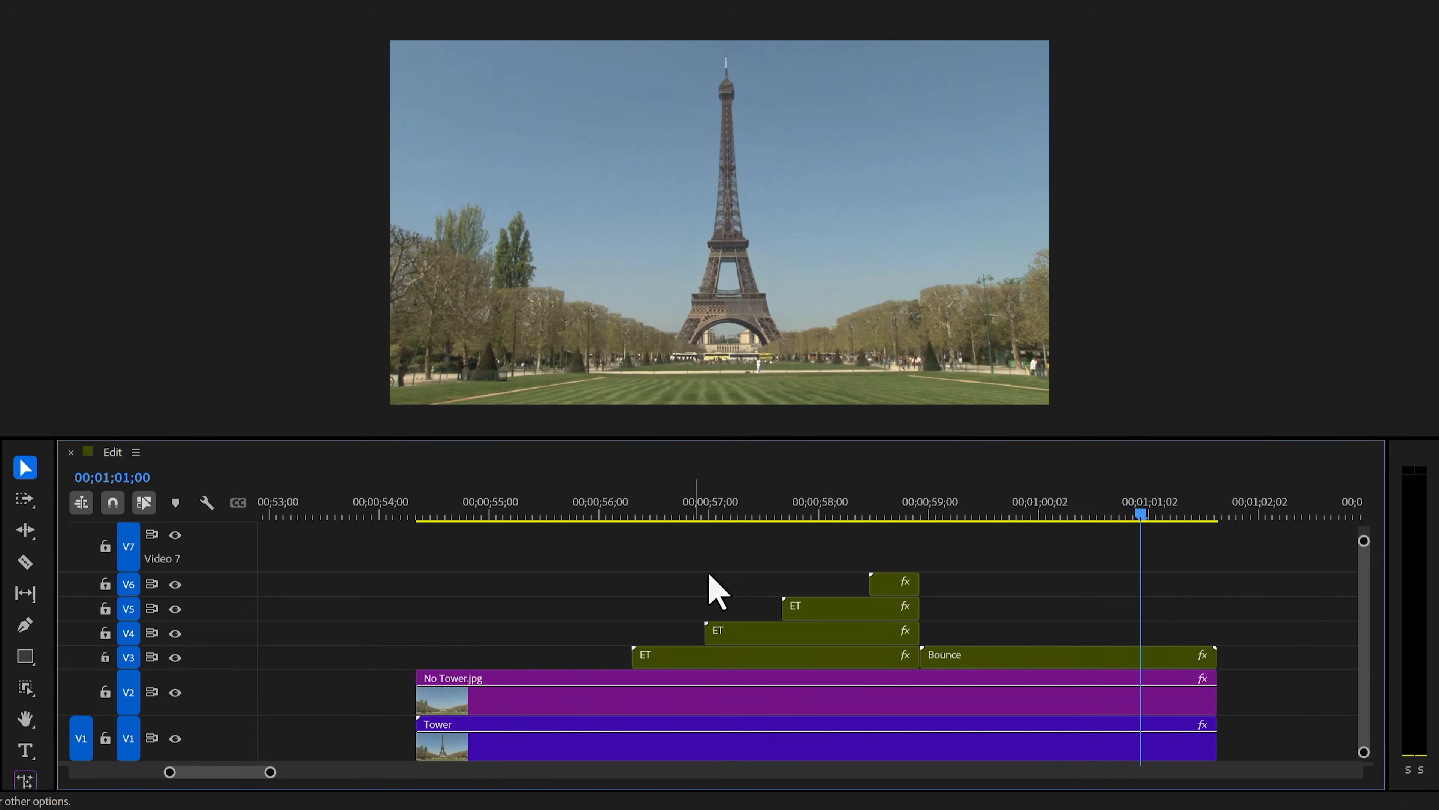
Add sequence markers at the moments the tower sections land, with the last one at 00;00;58;28.
{"action": "mouse_move", "coordinate": [1141, 513]}
{"action": "left_mouse_down"}
{"action": "mouse_move", "coordinate": [639, 509]}
{"action": "mouse_move", "coordinate": [861, 504]}
{"action": "mouse_move", "coordinate": [918, 486]}
{"action": "left_mouse_up"}
{"action": "key", "text": "m"}
{"action": "key", "text": "m"}
{"action": "key", "text": "m"}
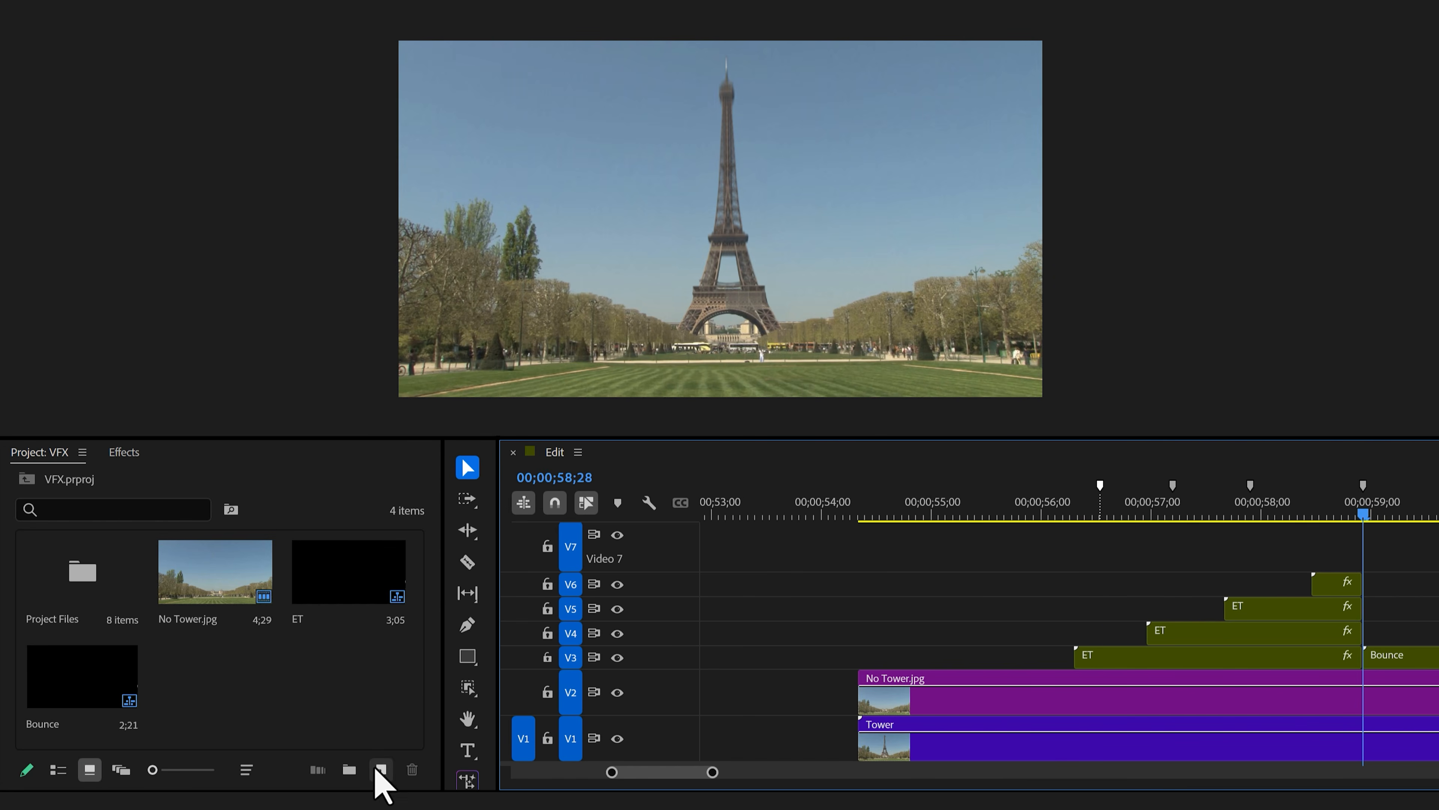
Create a 3840 × 2160 adjustment layer at 29,97 fps Drop-Frame with square pixels.
{"action": "left_click", "coordinate": [380, 771]}
{"action": "left_click", "coordinate": [412, 622]}
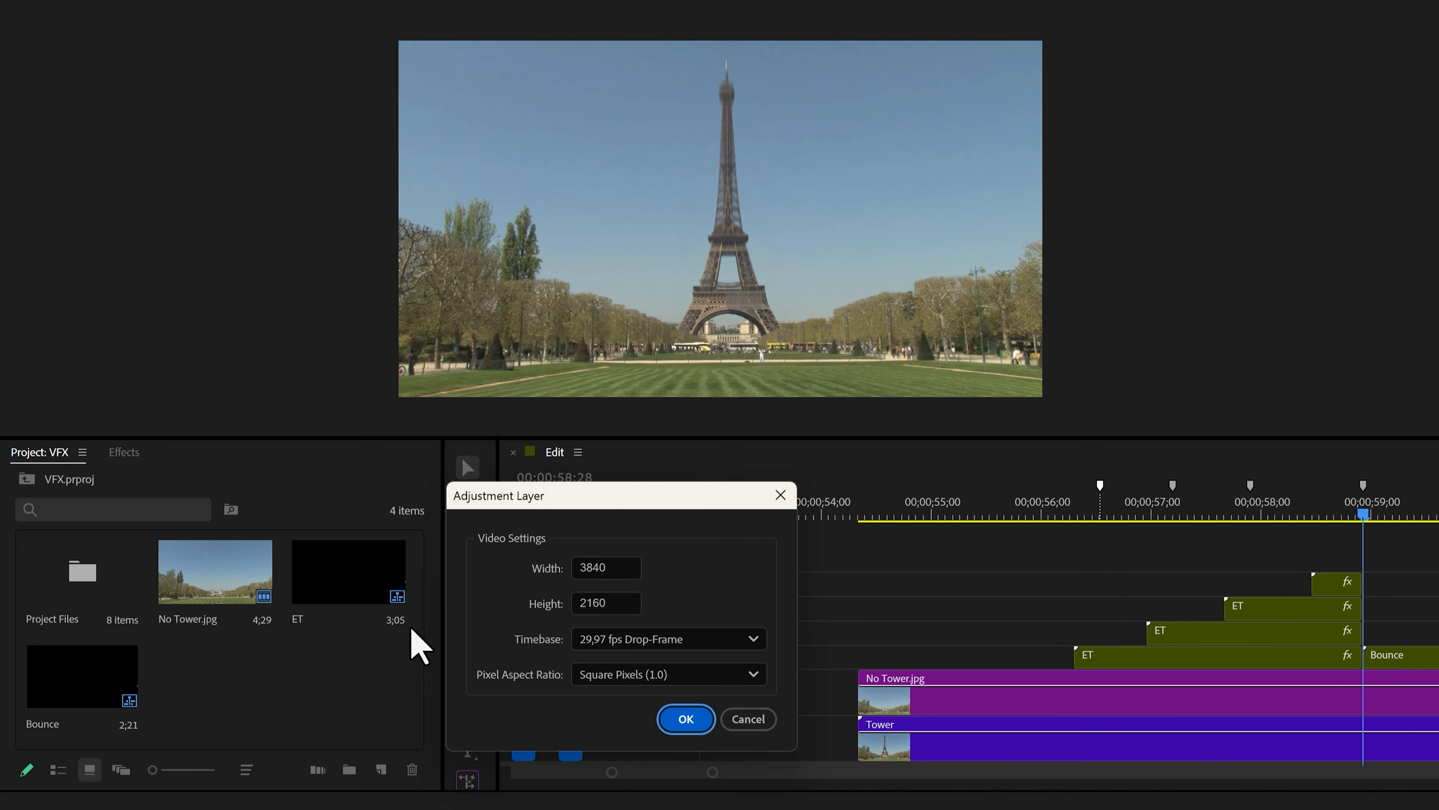
{"action": "left_click", "coordinate": [684, 720]}
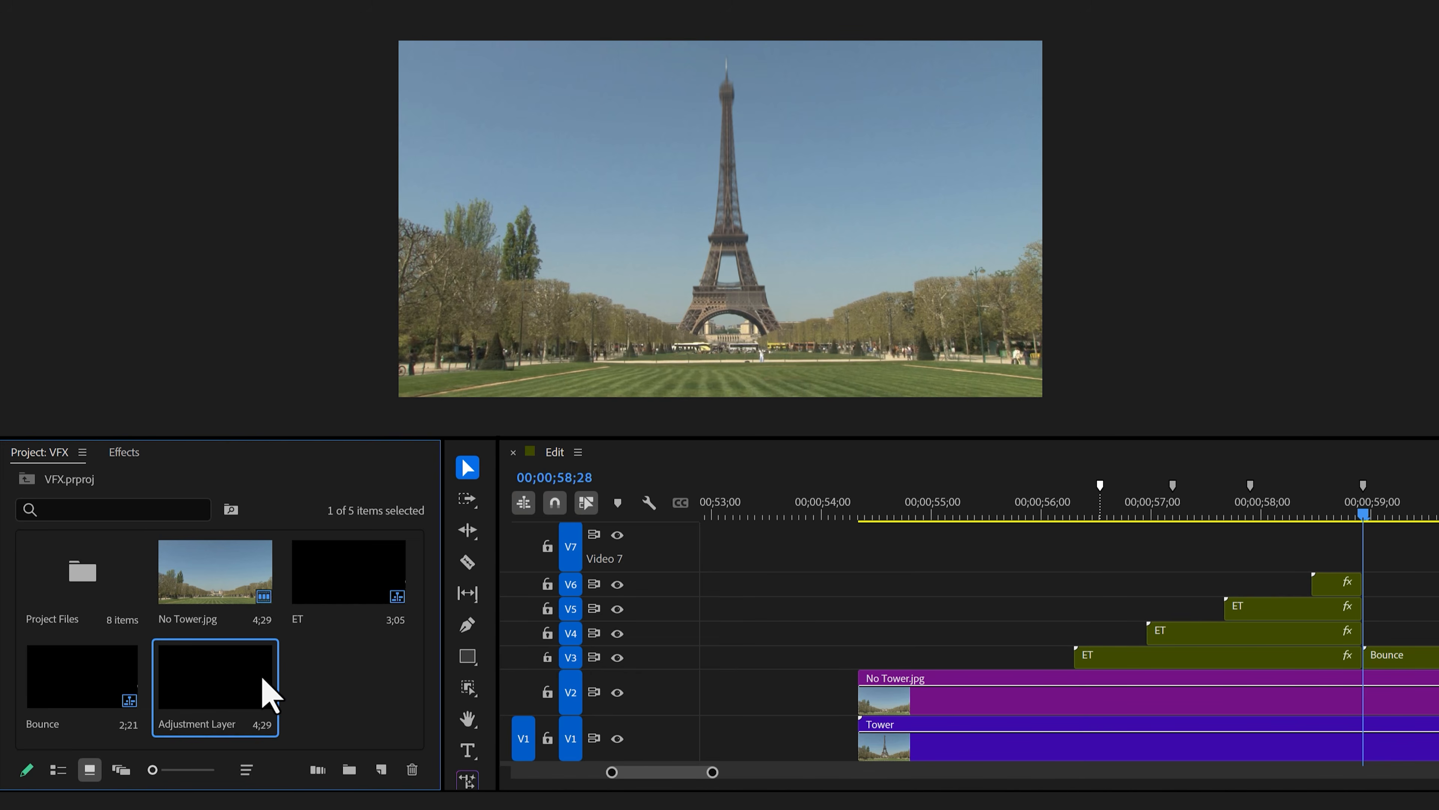
Place the adjustment layer on Video 7 at the first marker and shorten it to just under one second.
{"action": "left_click_drag", "start_coordinate": [331, 652], "coordinate": [1092, 541]}
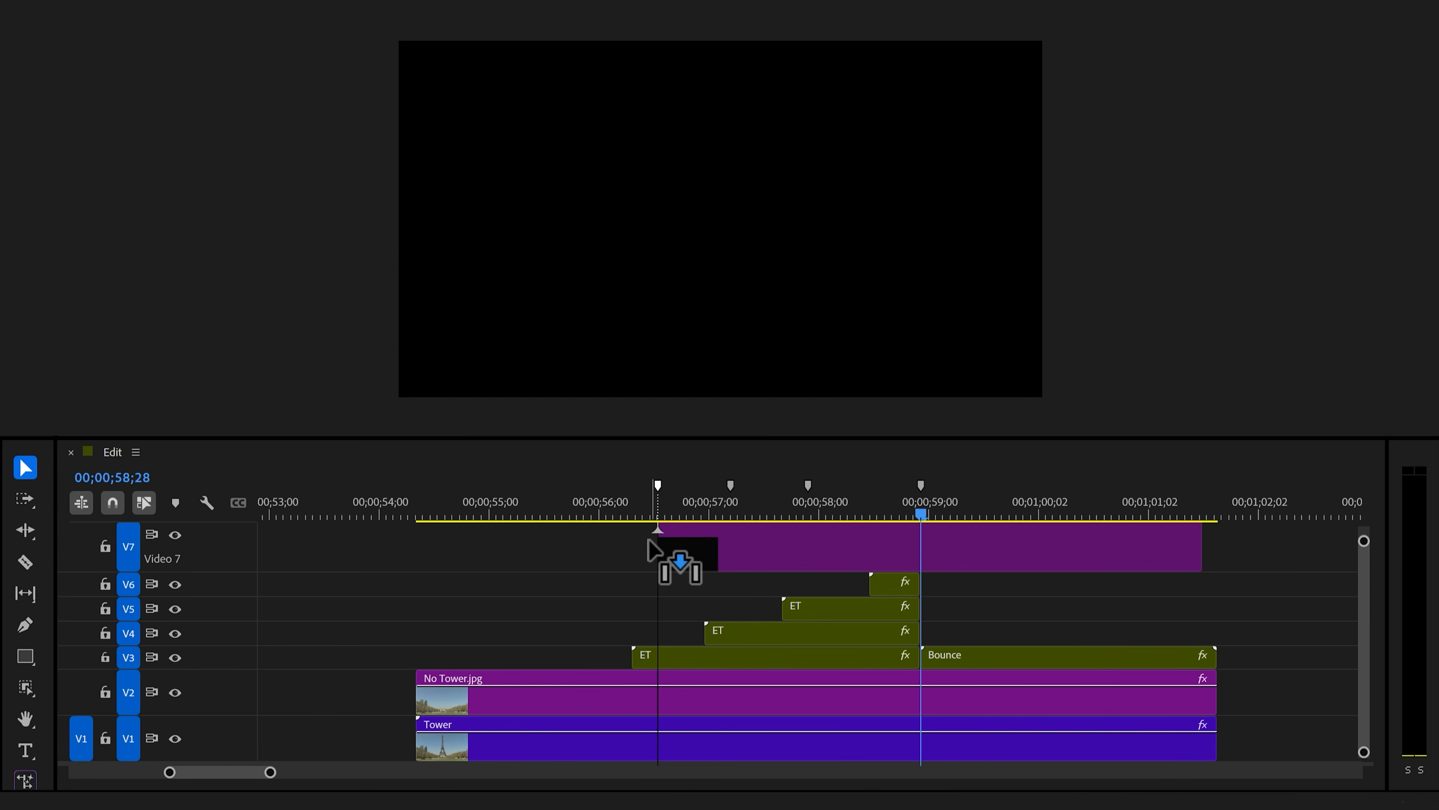
{"action": "left_click_drag", "start_coordinate": [650, 548], "coordinate": [652, 549]}
{"action": "left_click_drag", "start_coordinate": [1200, 559], "coordinate": [755, 553]}
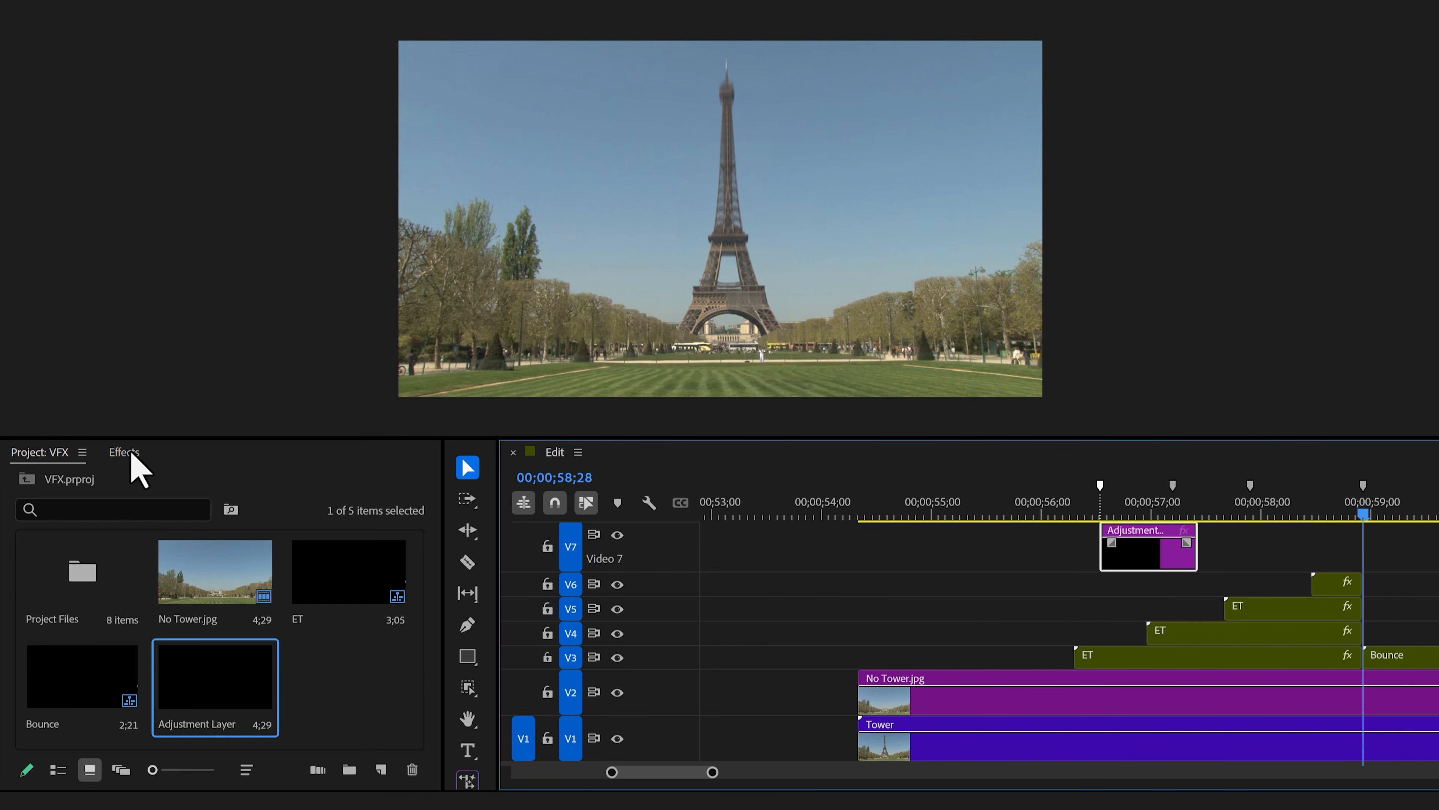
Apply the Wiggle effect to the adjustment layer, with Horizontal and Vertical Range at 4% and Wiggle Speed at 170%.
{"action": "left_click", "coordinate": [127, 452]}
{"action": "left_click_drag", "start_coordinate": [112, 660], "coordinate": [1148, 555]}
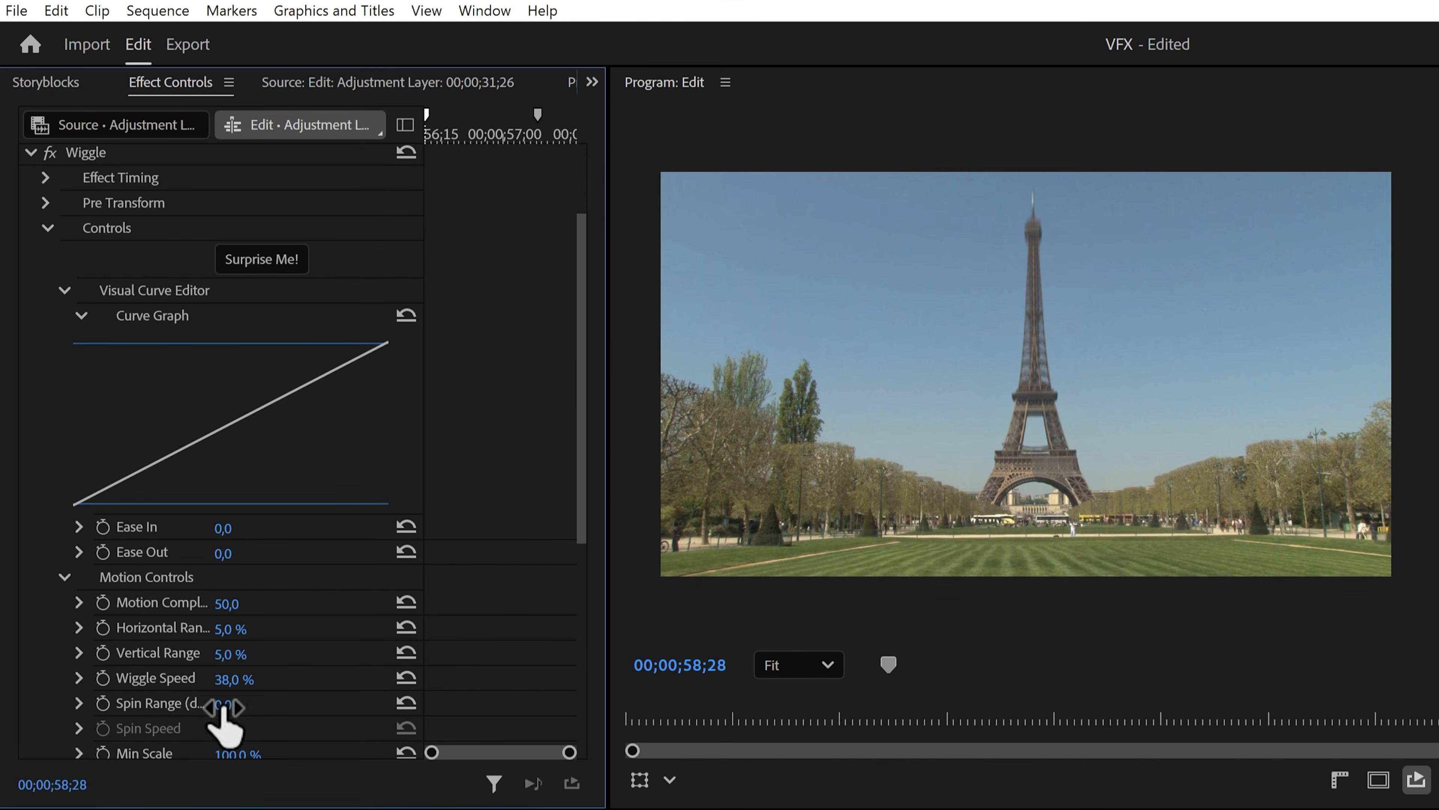
{"action": "left_click_drag", "start_coordinate": [584, 441], "coordinate": [573, 546]}
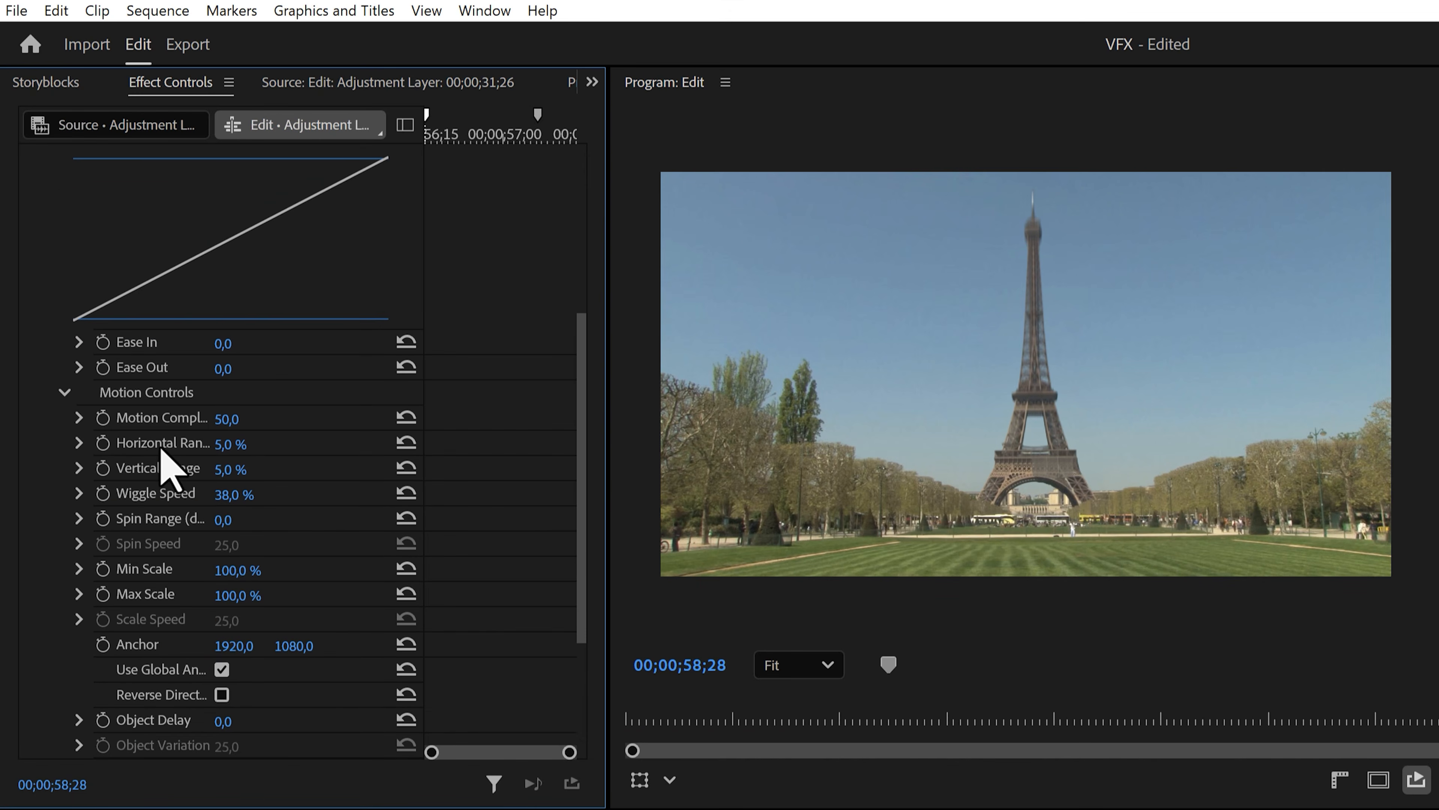
{"action": "left_click", "coordinate": [255, 442]}
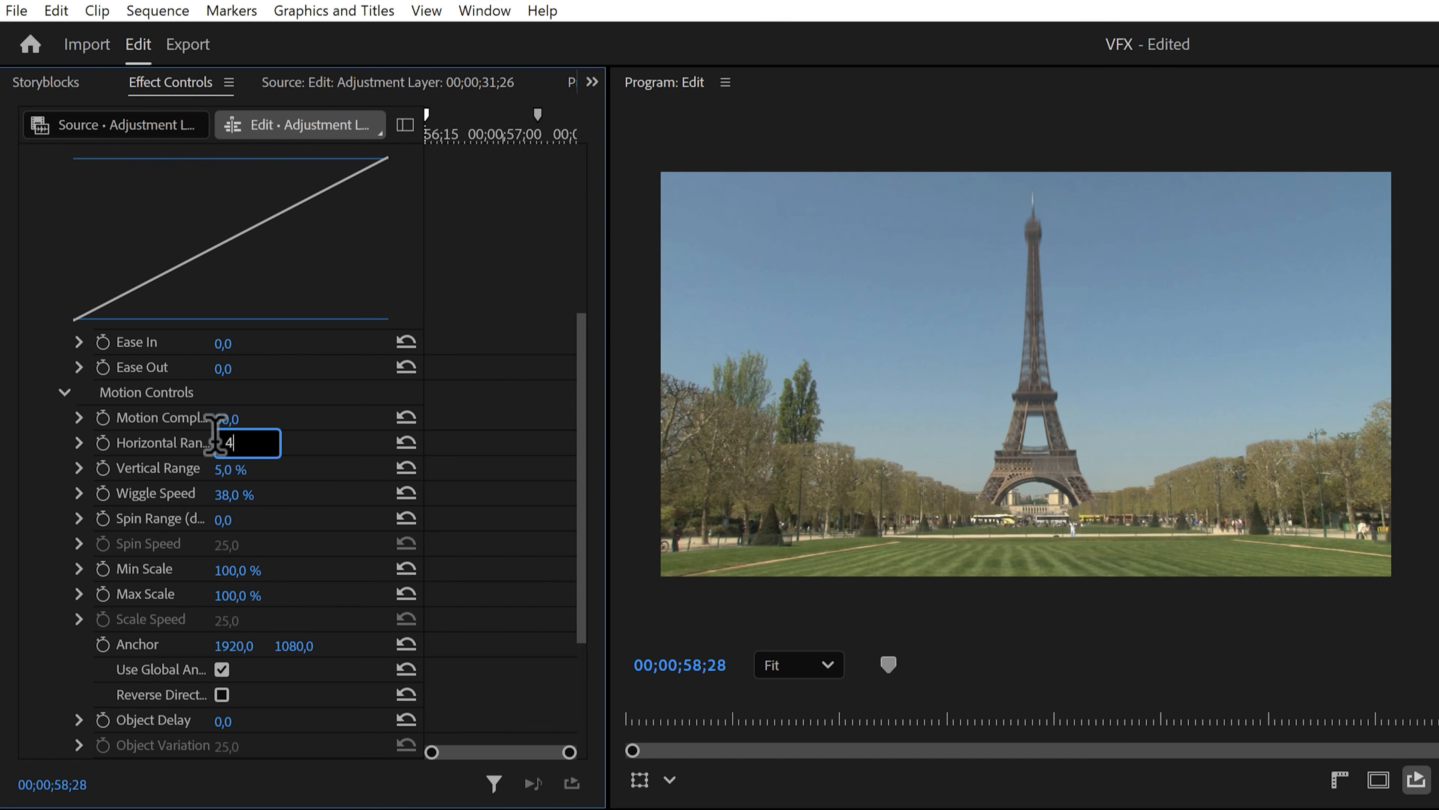
{"action": "type", "text": "4"}
{"action": "key", "text": "Tab"}
{"action": "left_click", "coordinate": [224, 493]}
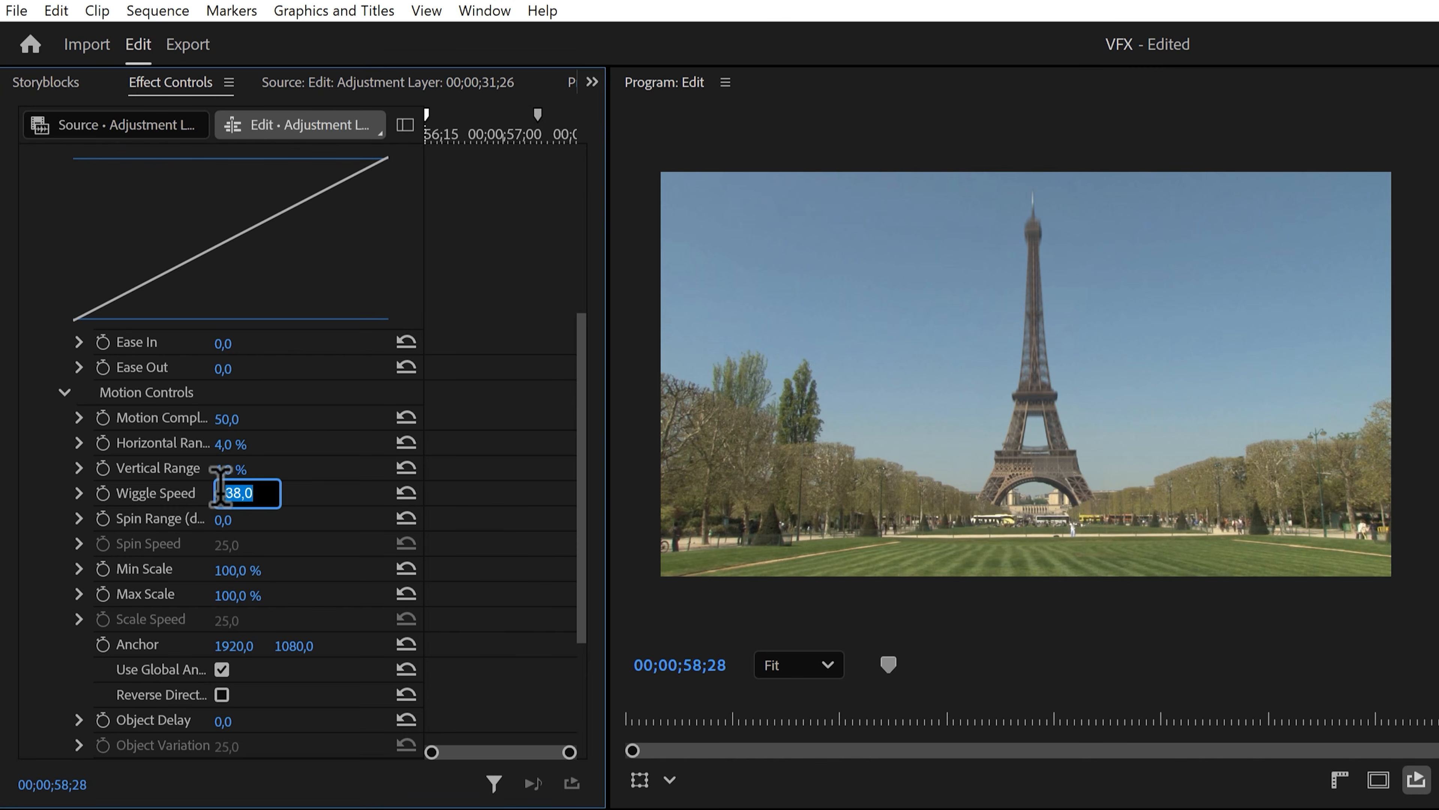
{"action": "key", "text": "Return"}
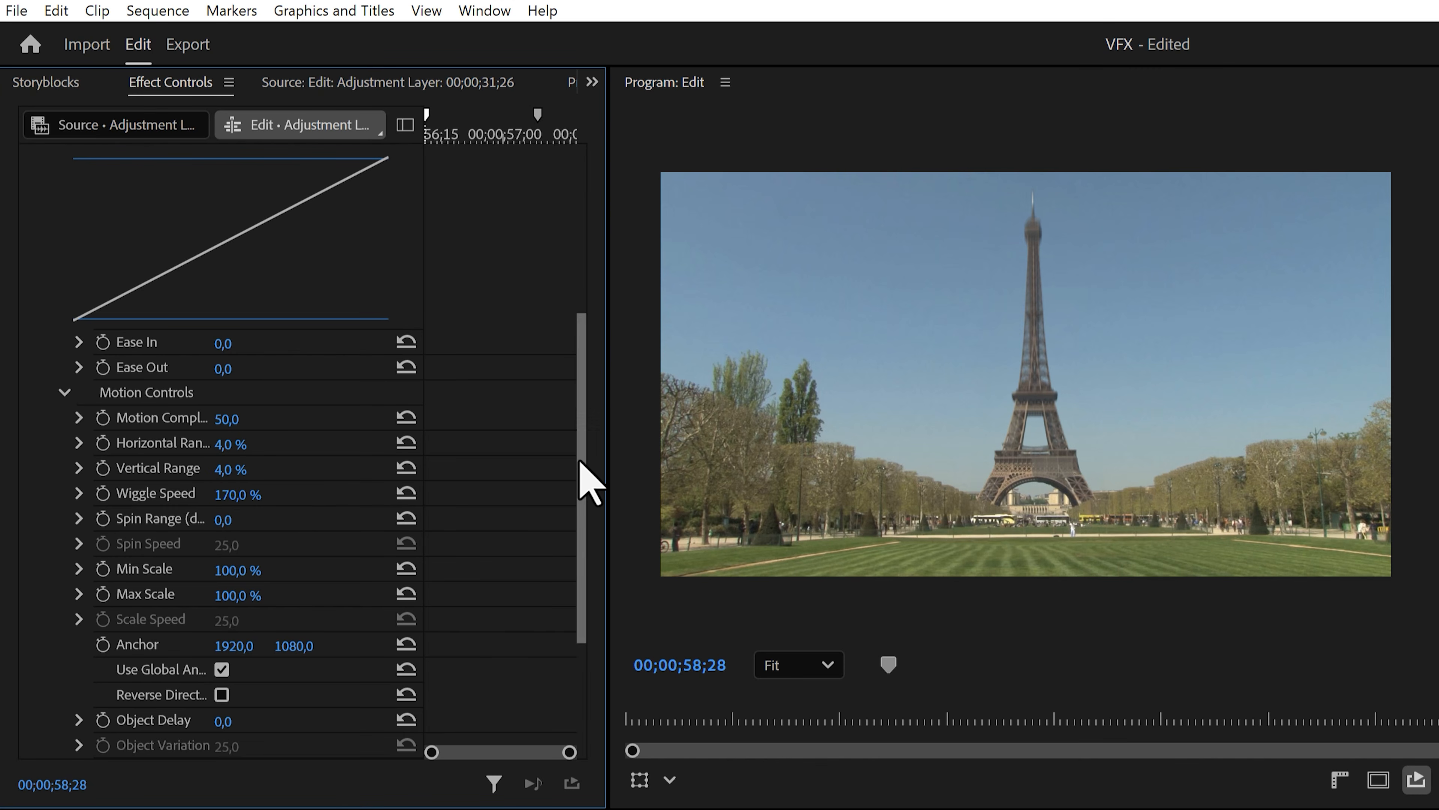
Keyframe the Wiggle effect's Master from the adjustment layer's start down to 0% at 00;00;57;04.
{"action": "left_click_drag", "start_coordinate": [578, 476], "coordinate": [584, 587]}
{"action": "mouse_move", "coordinate": [510, 135]}
{"action": "left_mouse_down"}
{"action": "mouse_move", "coordinate": [468, 129]}
{"action": "mouse_move", "coordinate": [429, 151]}
{"action": "mouse_move", "coordinate": [460, 134]}
{"action": "mouse_move", "coordinate": [527, 136]}
{"action": "left_mouse_up"}
{"action": "left_click", "coordinate": [235, 580]}
{"action": "type", "text": "00,0"}
{"action": "key", "text": "Return"}
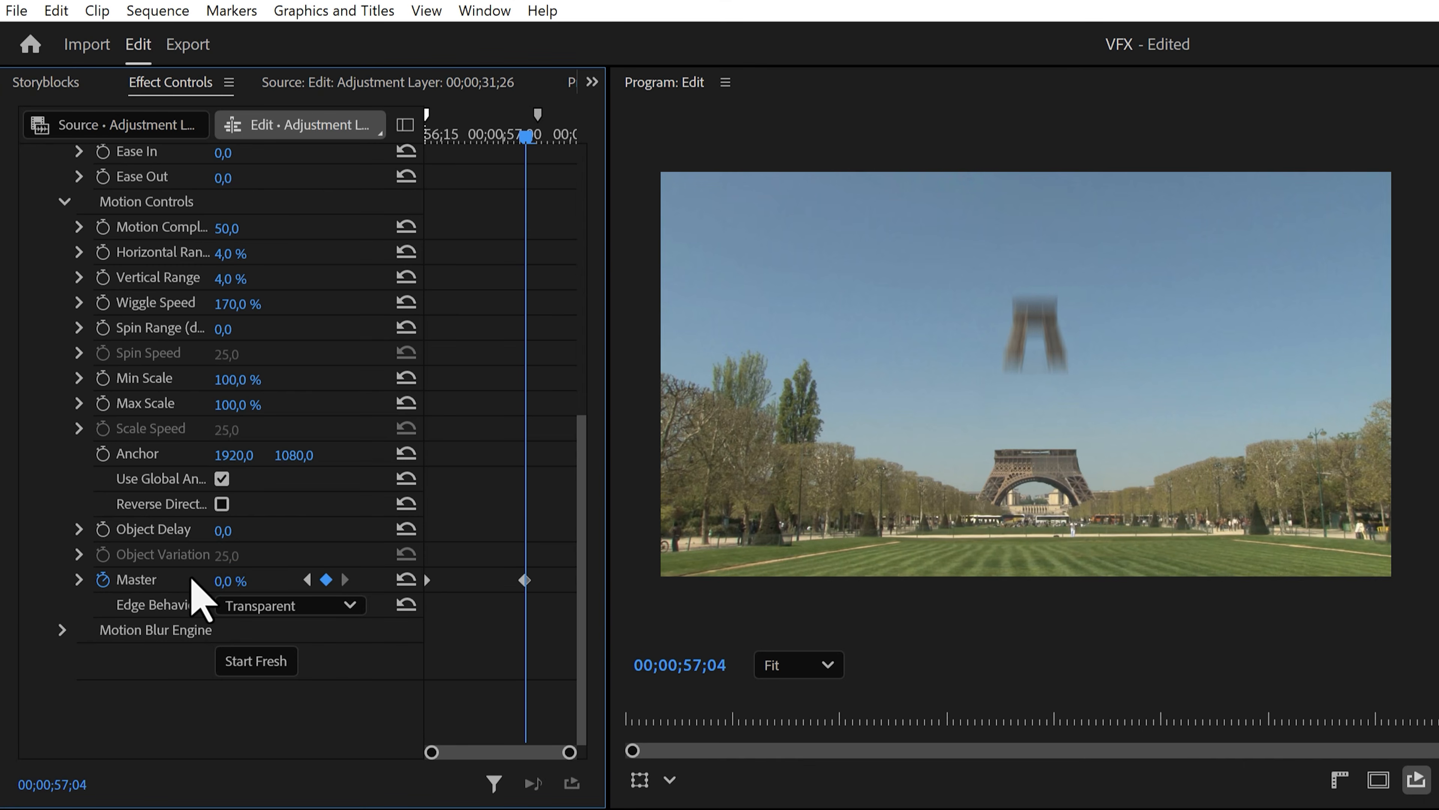
Set the Wiggle effect's Motion Blur to 35 and play back the first section's landing.
{"action": "left_click", "coordinate": [62, 631]}
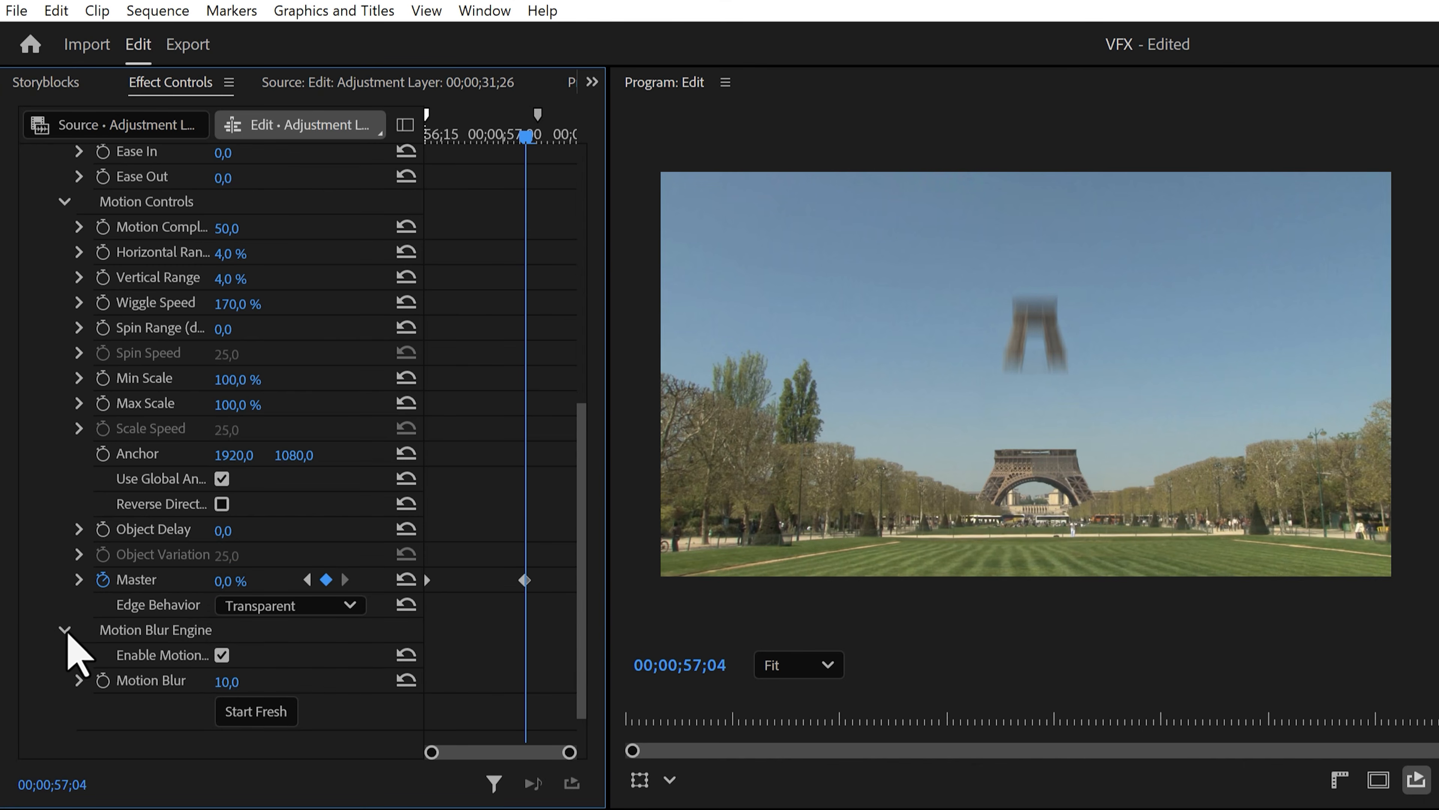
{"action": "left_click", "coordinate": [247, 680]}
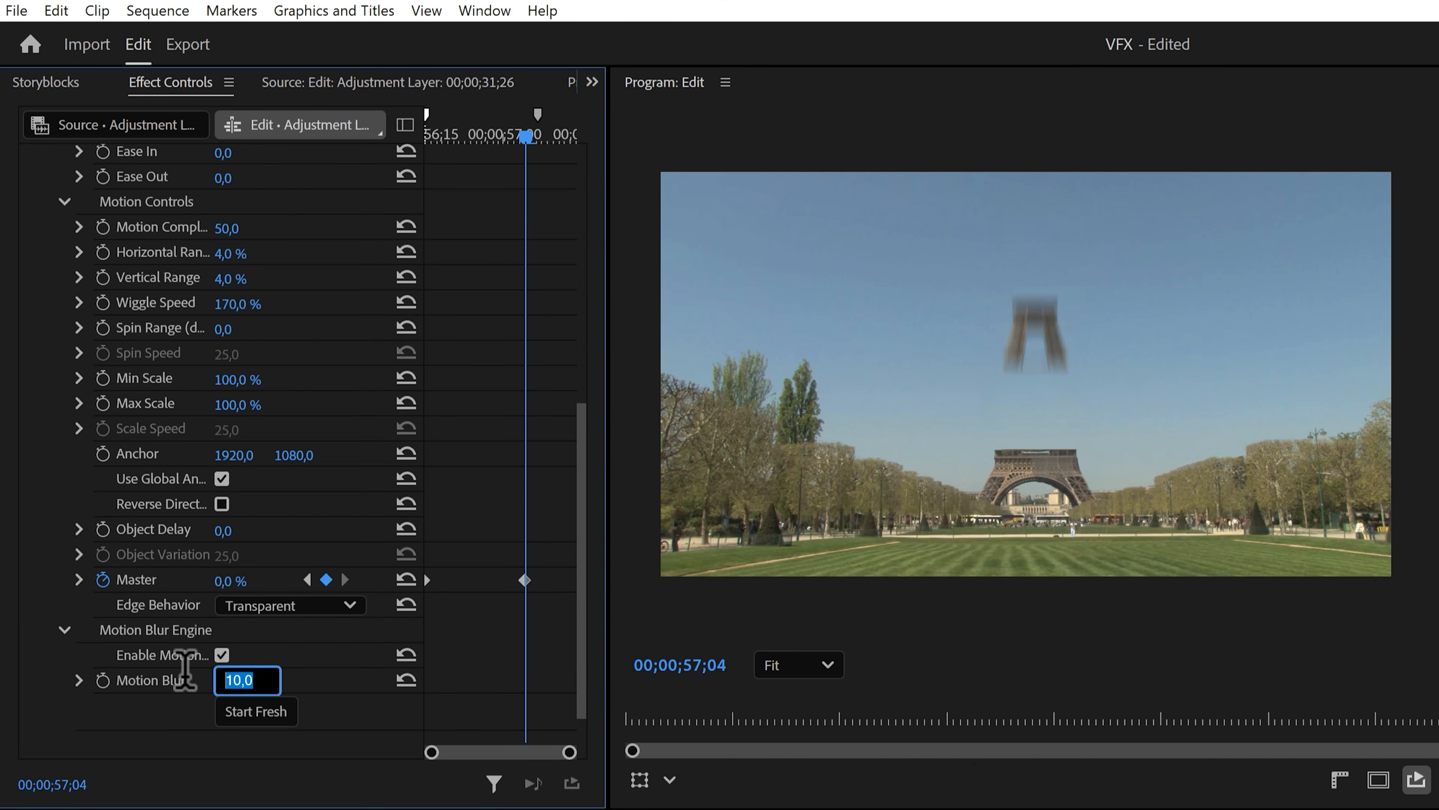
{"action": "key", "text": "Return"}
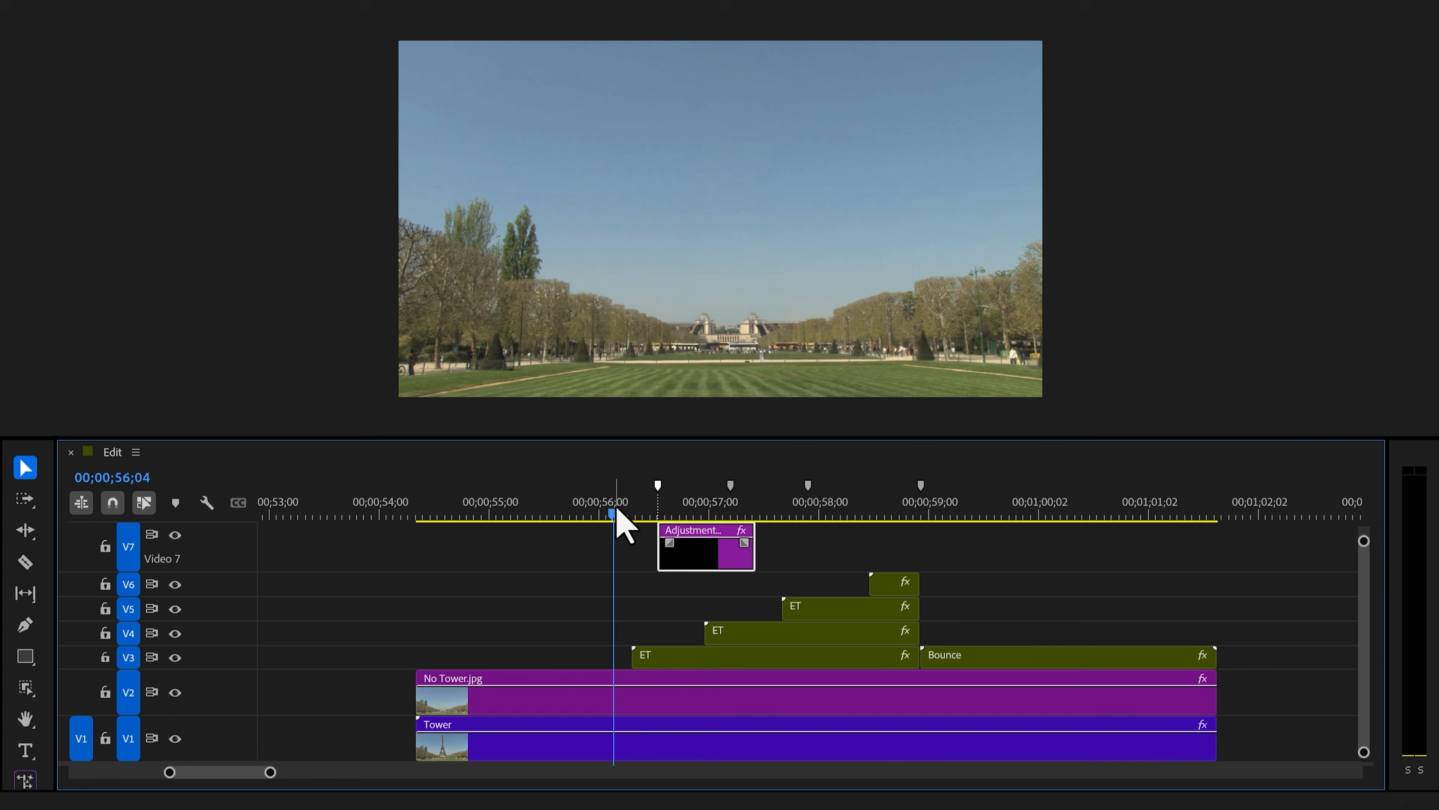
{"action": "key", "text": "space"}
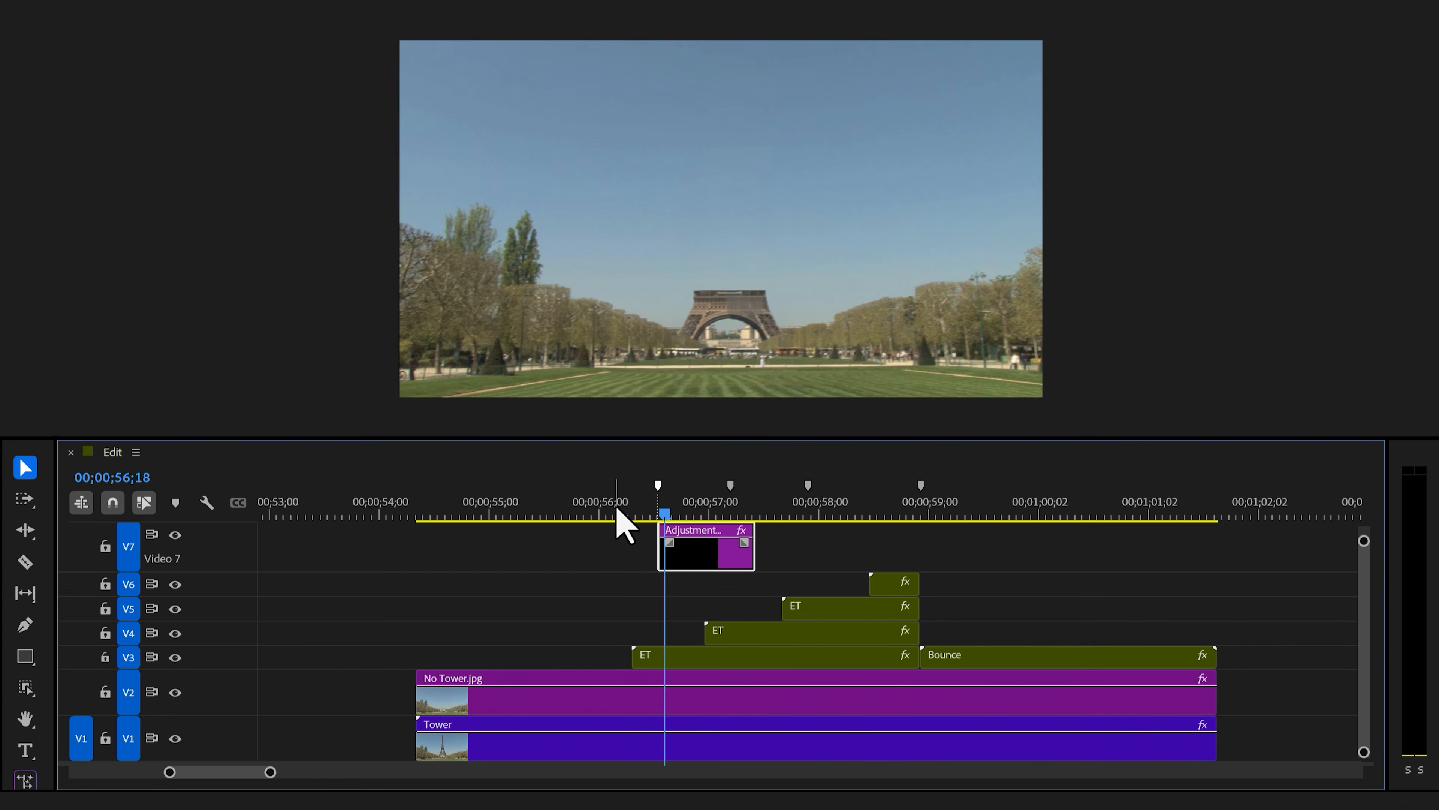
{"action": "left_click", "coordinate": [617, 507]}
{"action": "left_click", "coordinate": [617, 507]}
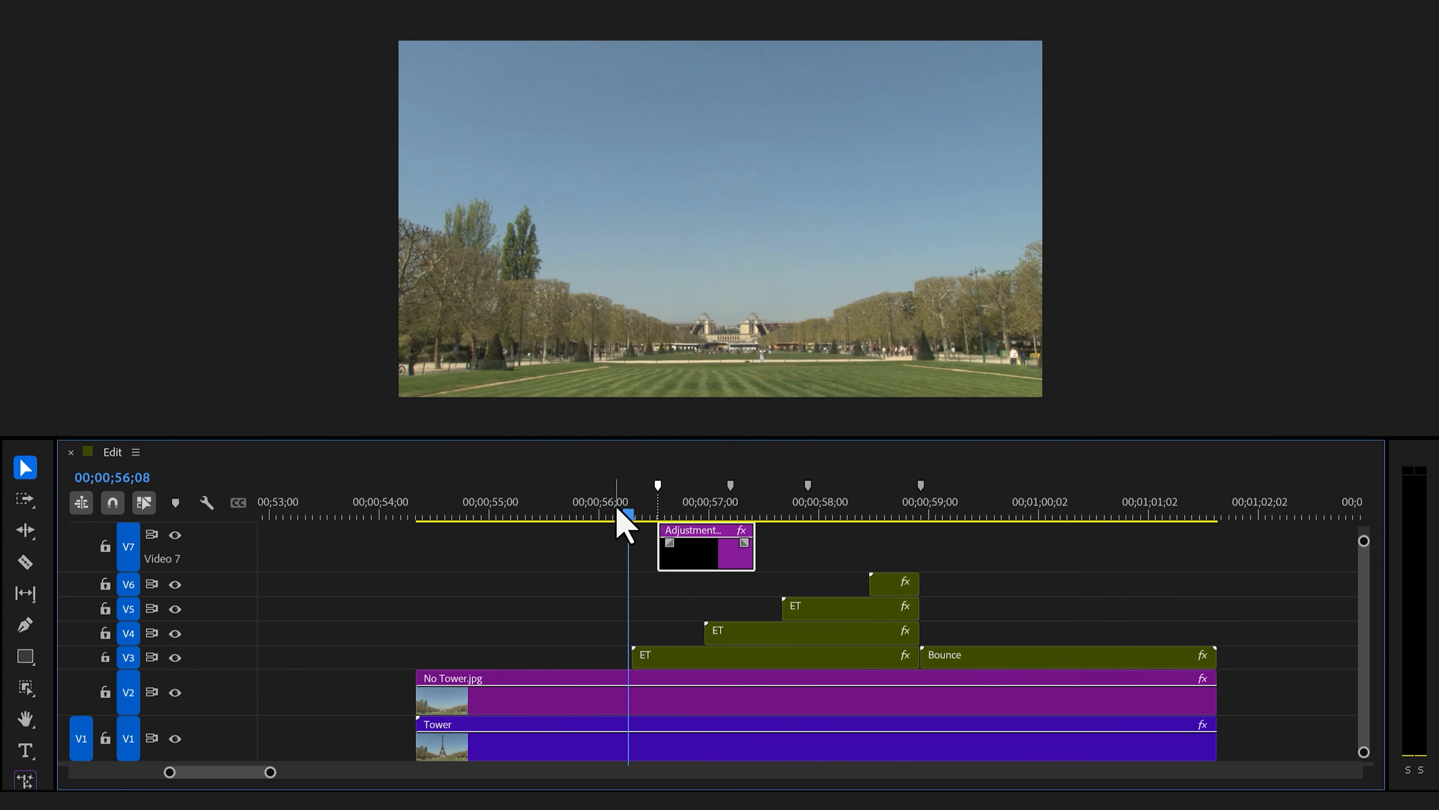
Duplicate the Wiggle adjustment layer on Video 7 so that a copy starts at each of the three remaining markers.
{"action": "key", "text": "="}
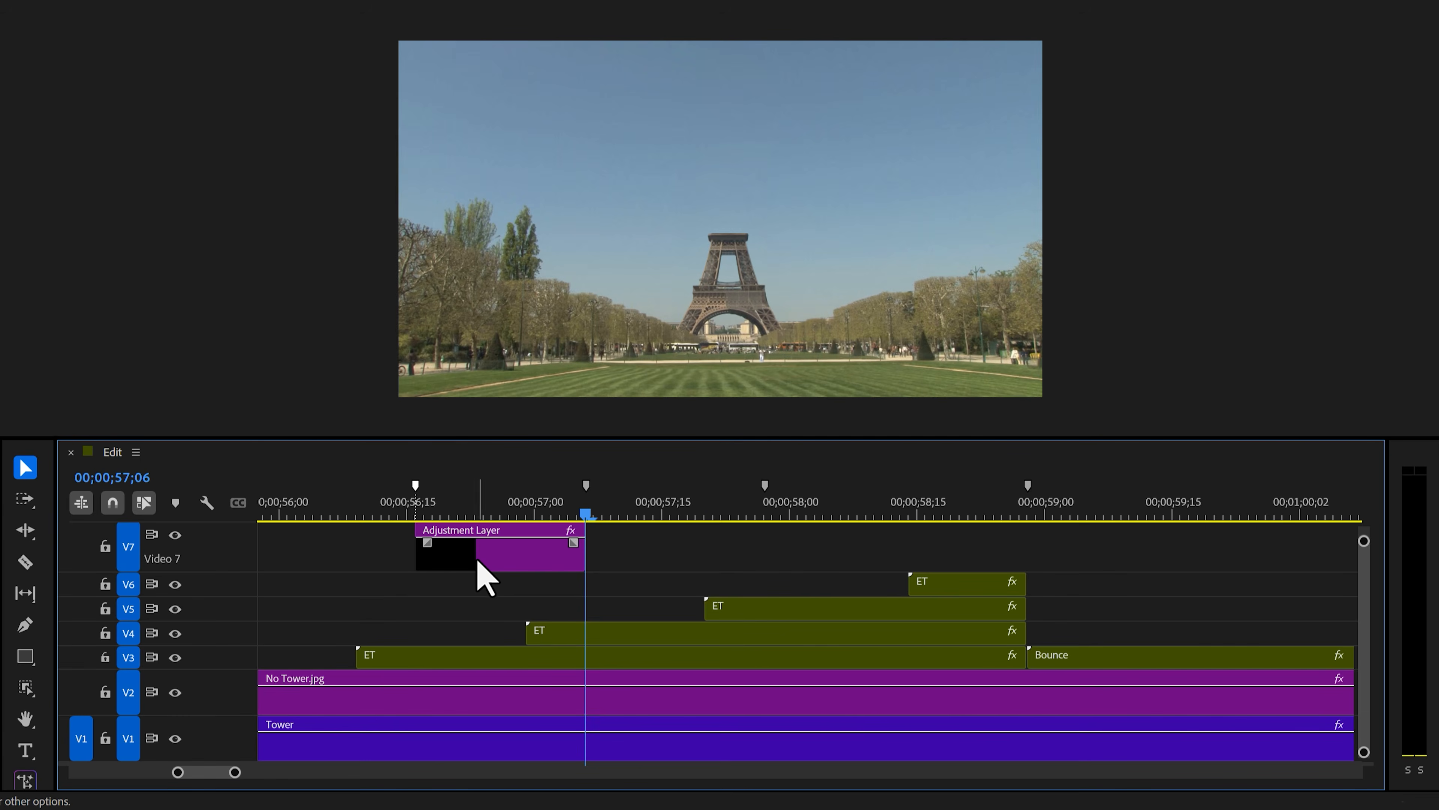
{"action": "left_click_drag", "start_coordinate": [478, 567], "coordinate": [631, 595]}
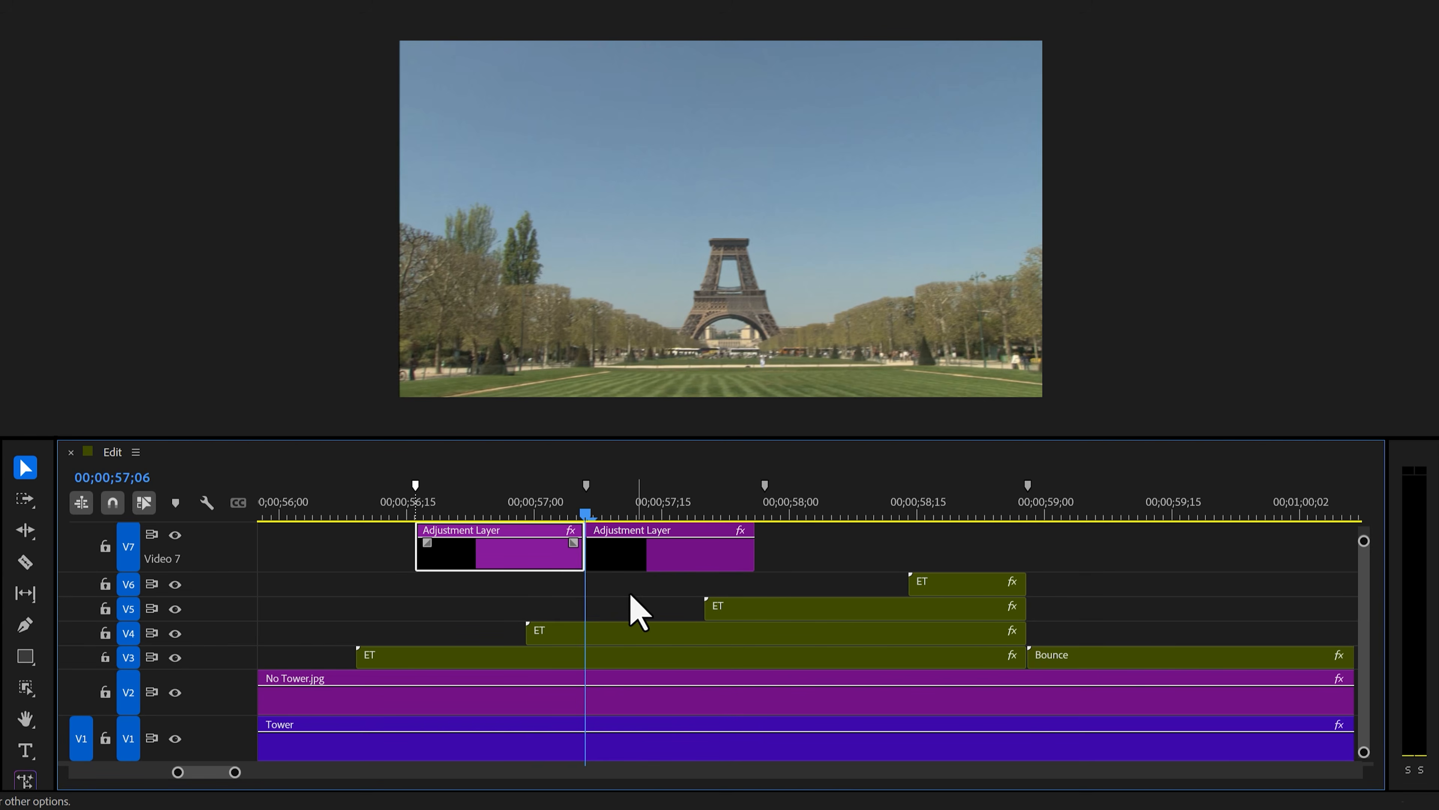
{"action": "left_click_drag", "start_coordinate": [591, 517], "coordinate": [816, 564]}
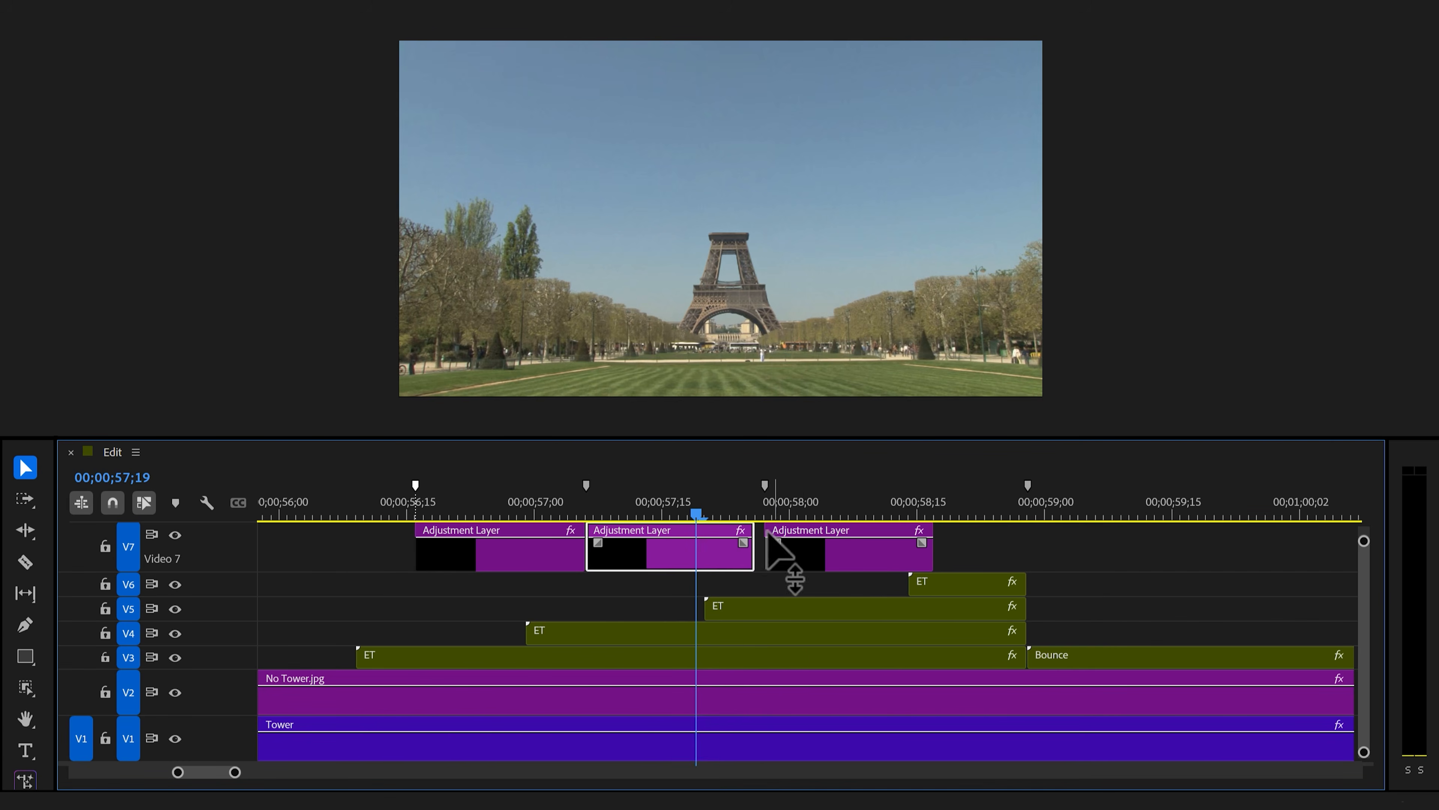
{"action": "left_click_drag", "start_coordinate": [761, 516], "coordinate": [1035, 521]}
{"action": "left_click_drag", "start_coordinate": [896, 570], "coordinate": [1099, 571], "text": "alt"}
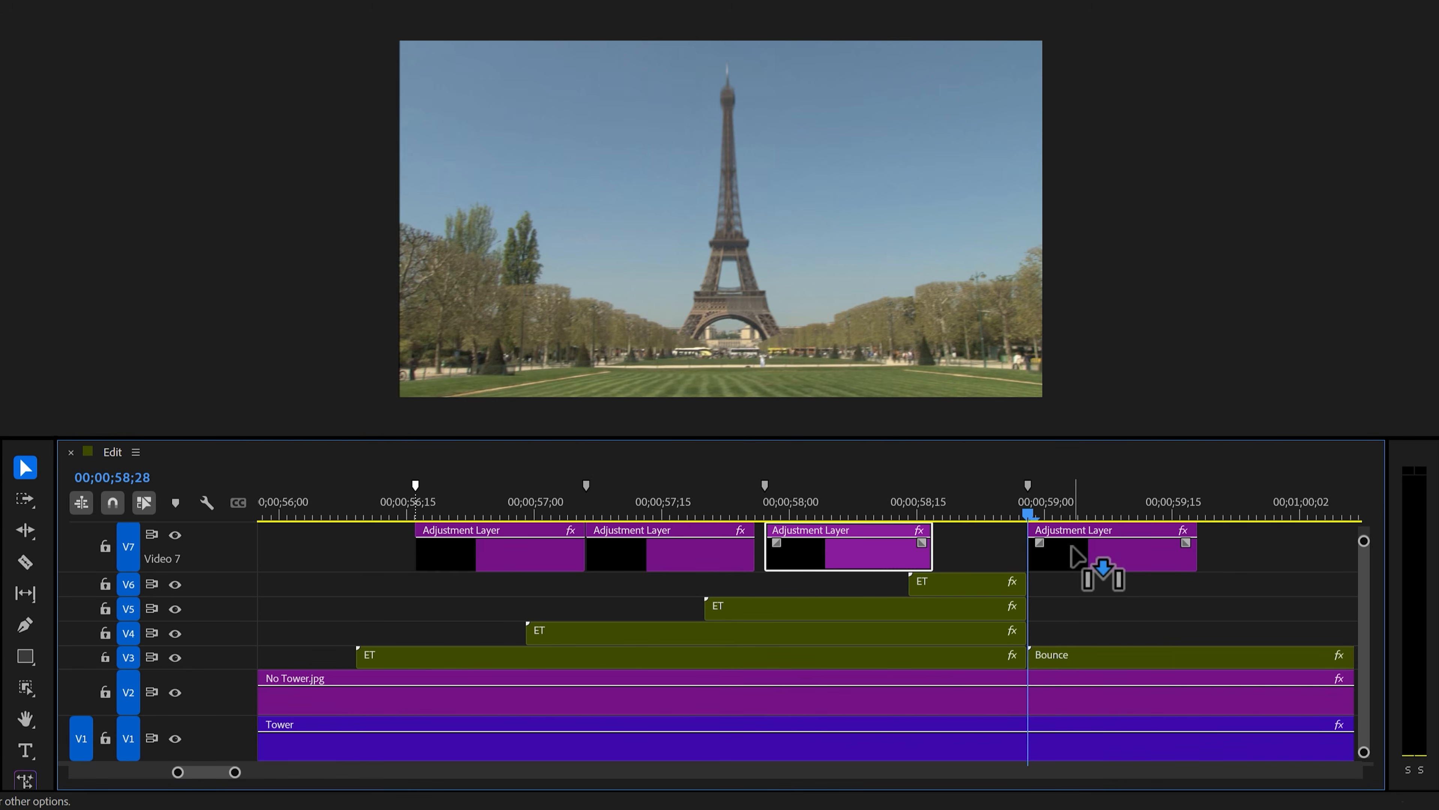
Set the starting Master keyframe of the last adjustment layer's Wiggle effect to 35% at 00;00;58;28.
{"action": "left_click_drag", "start_coordinate": [1035, 516], "coordinate": [1062, 515]}
{"action": "left_click", "coordinate": [1073, 564]}
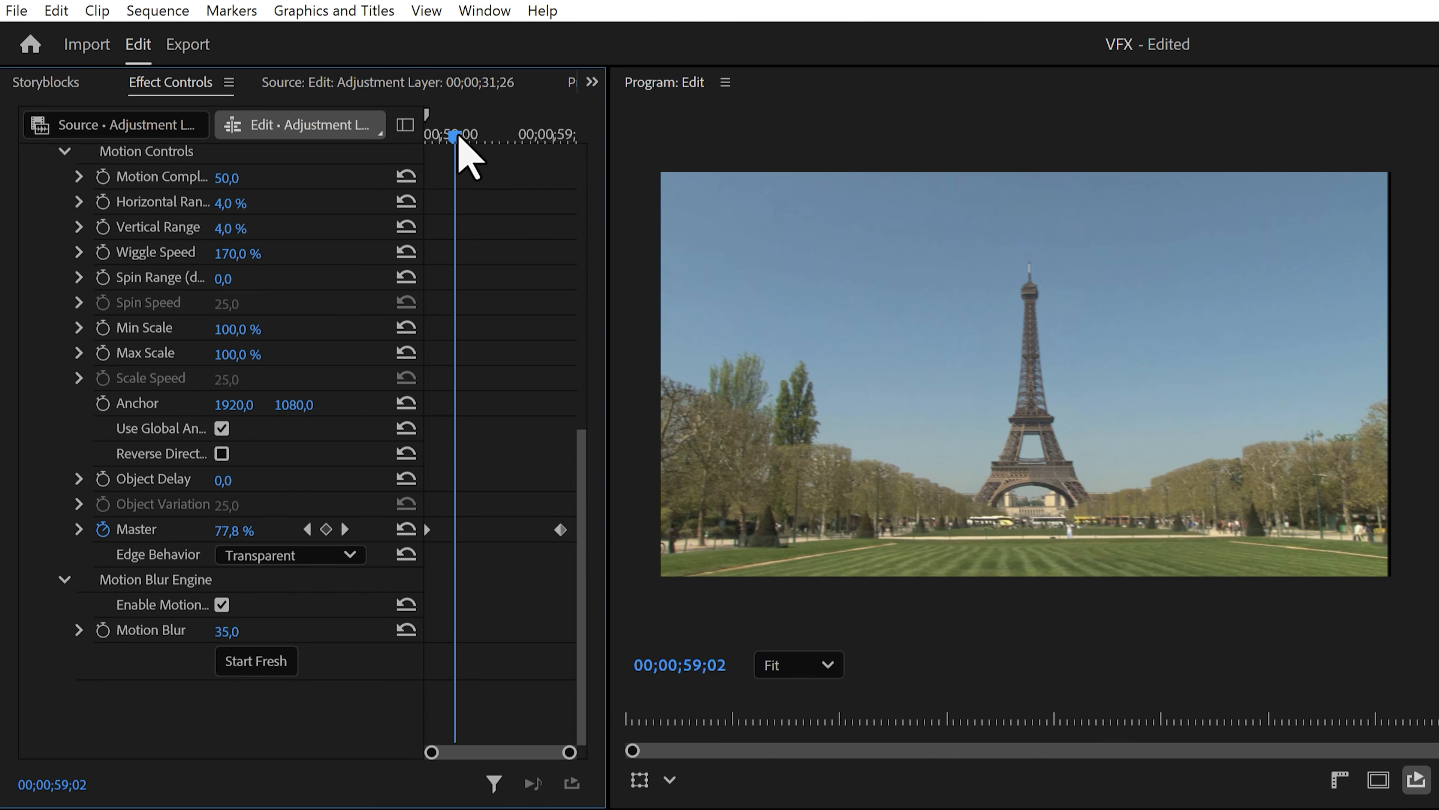
{"action": "left_click_drag", "start_coordinate": [436, 143], "coordinate": [429, 139]}
{"action": "left_click", "coordinate": [228, 519]}
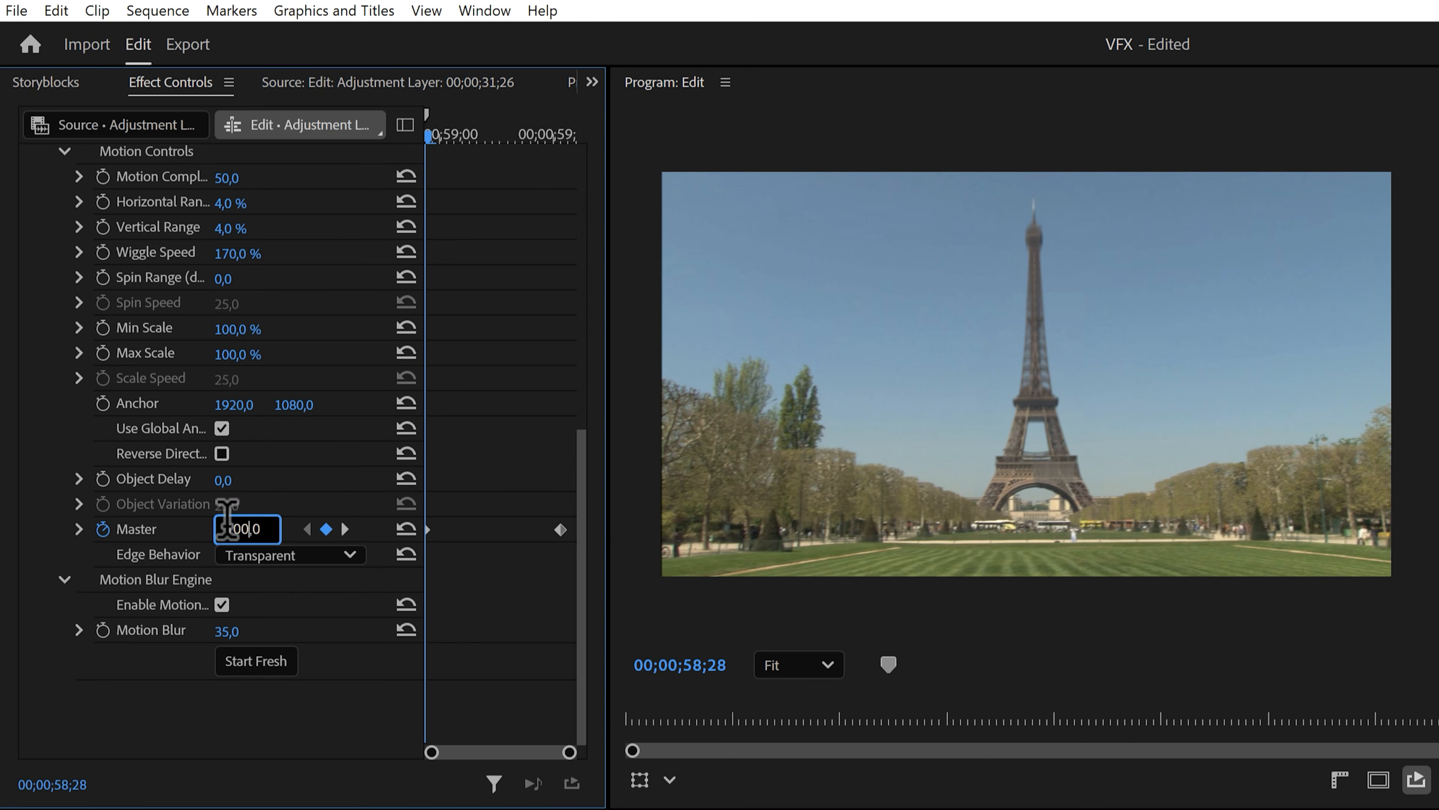
{"action": "type", "text": "35"}
{"action": "key", "text": "Return"}
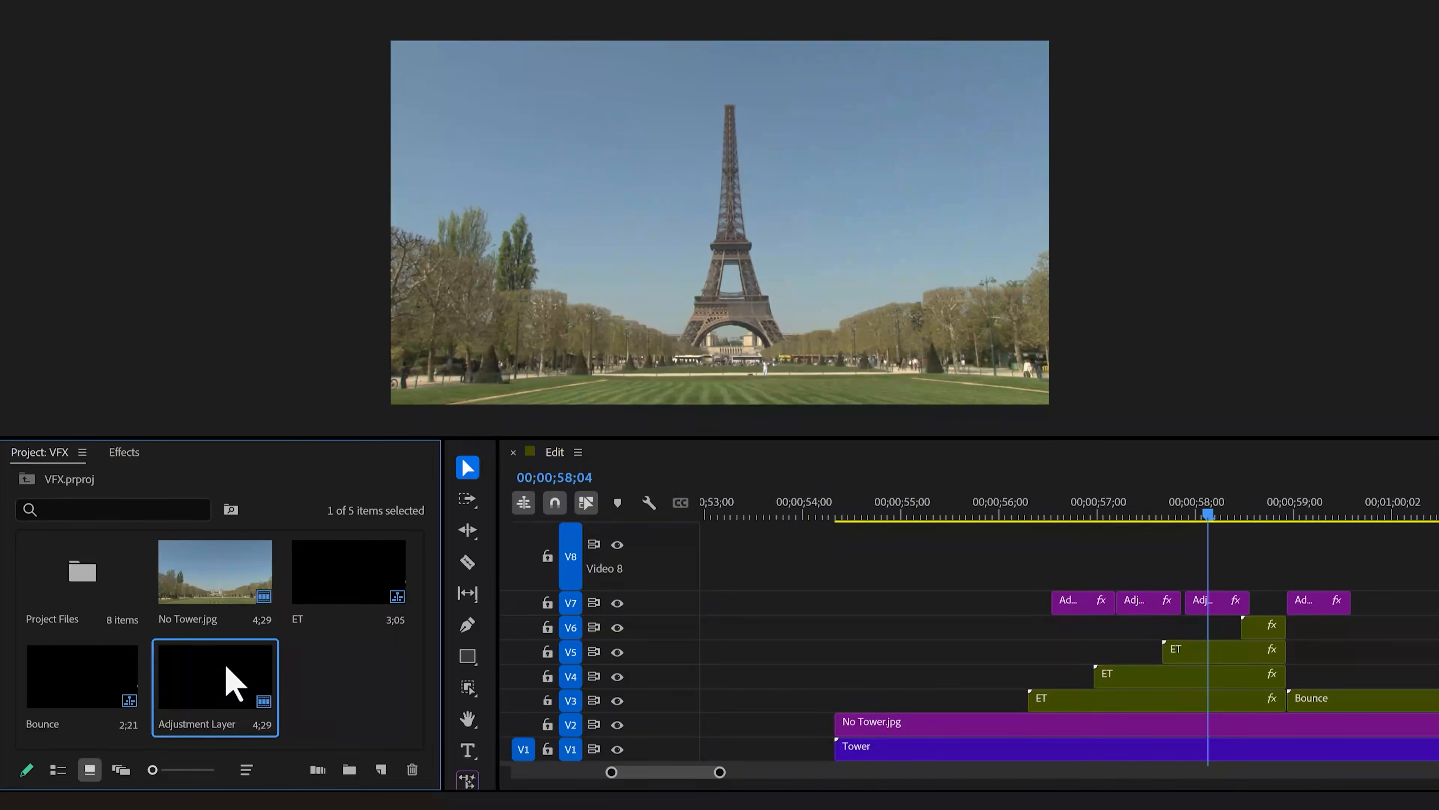
Place another adjustment layer on Video 8 and stretch it over the full length of the Tower clip.
{"action": "left_click_drag", "start_coordinate": [225, 663], "coordinate": [805, 574]}
{"action": "left_click_drag", "start_coordinate": [361, 565], "coordinate": [396, 567]}
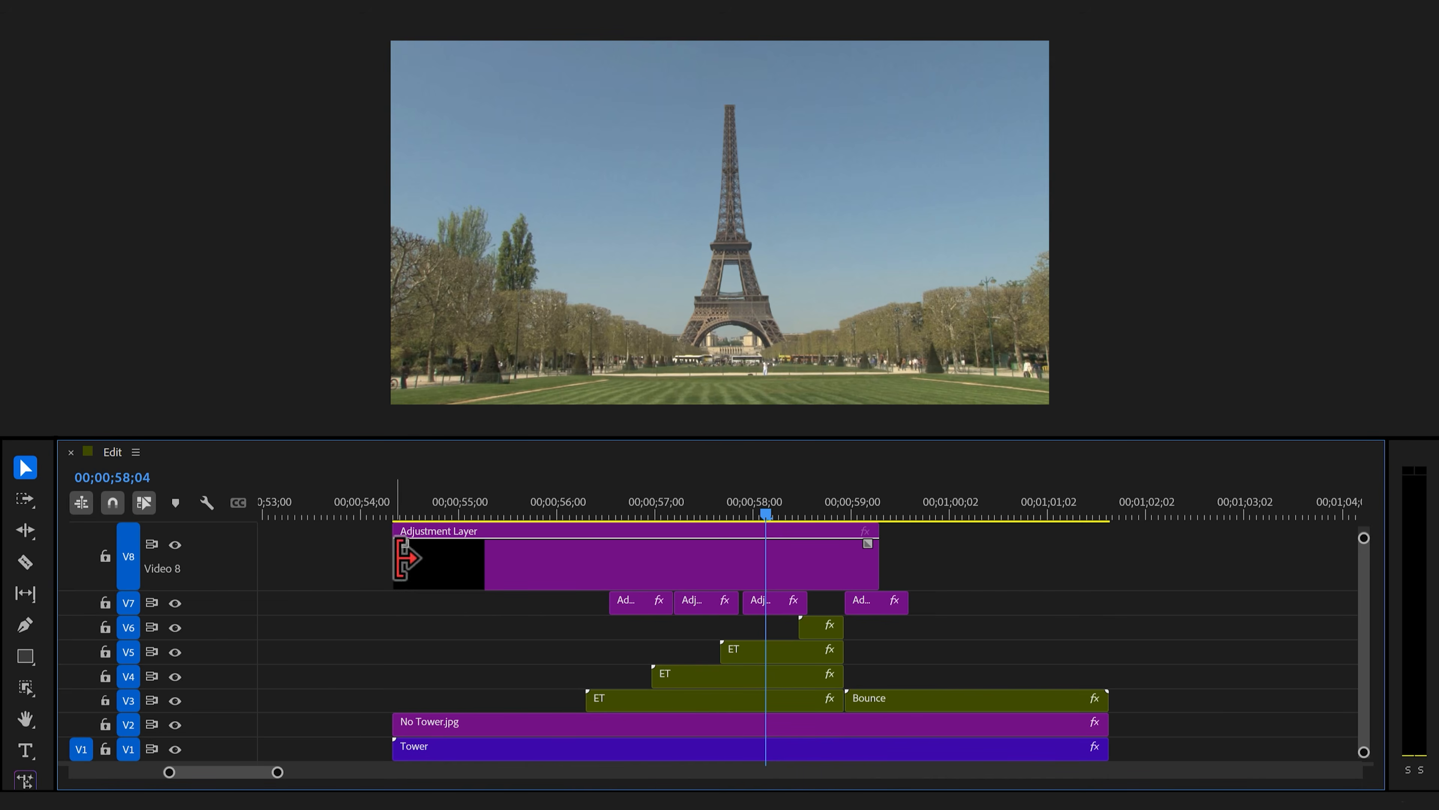
{"action": "left_click_drag", "start_coordinate": [878, 559], "coordinate": [1108, 562]}
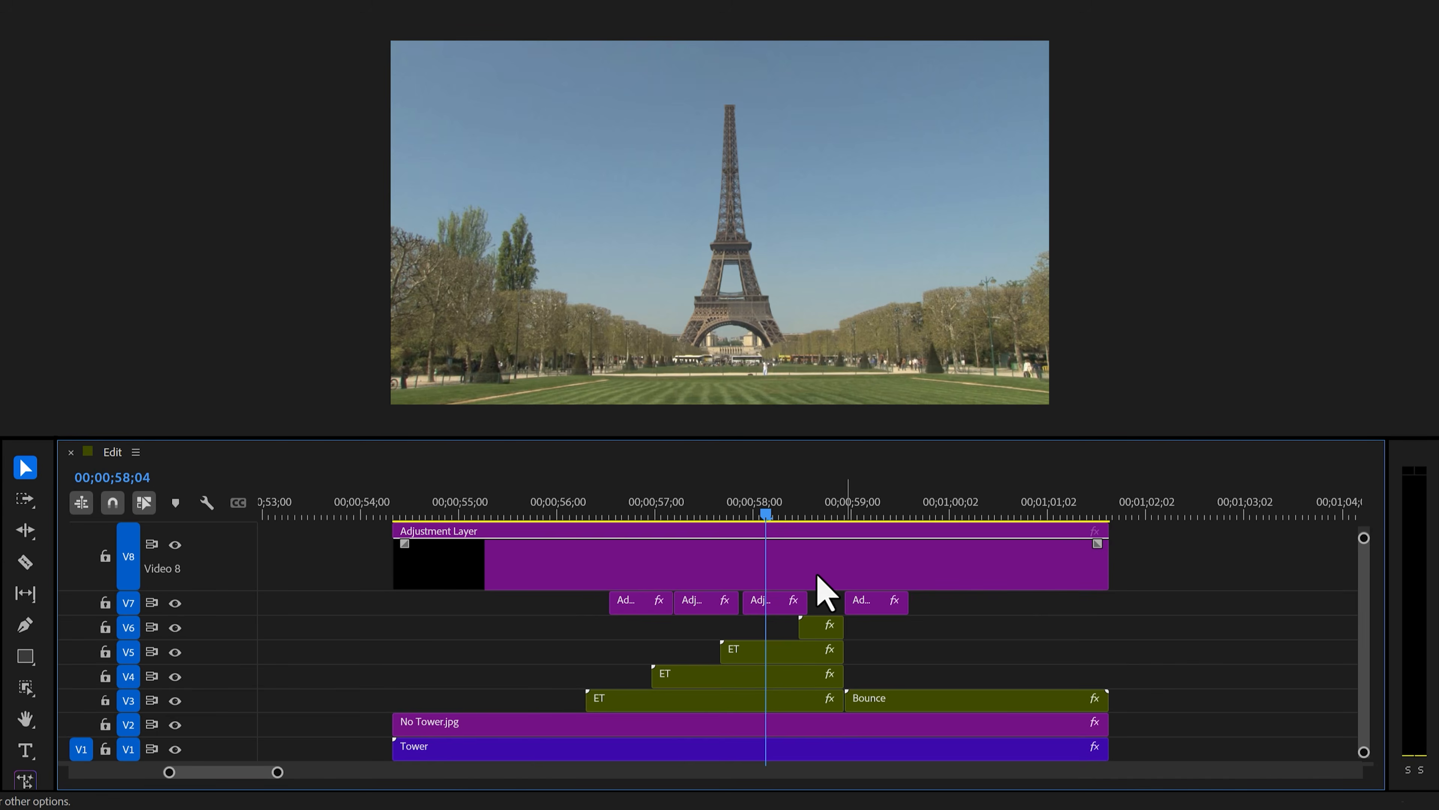
Apply the Transform effect to the Video 8 adjustment layer and increase its Scale.
{"action": "left_click", "coordinate": [123, 452]}
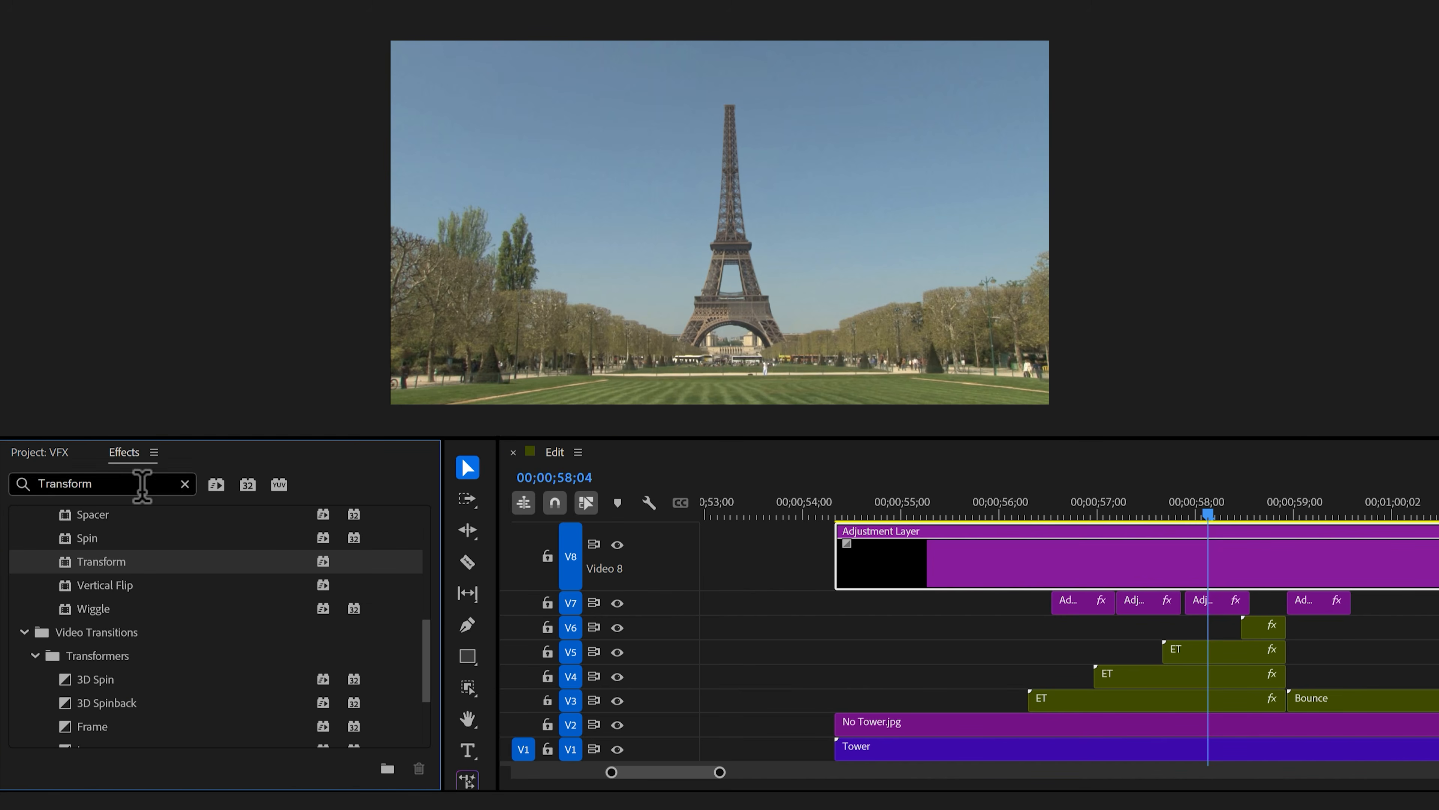
{"action": "left_click_drag", "start_coordinate": [116, 567], "coordinate": [967, 573]}
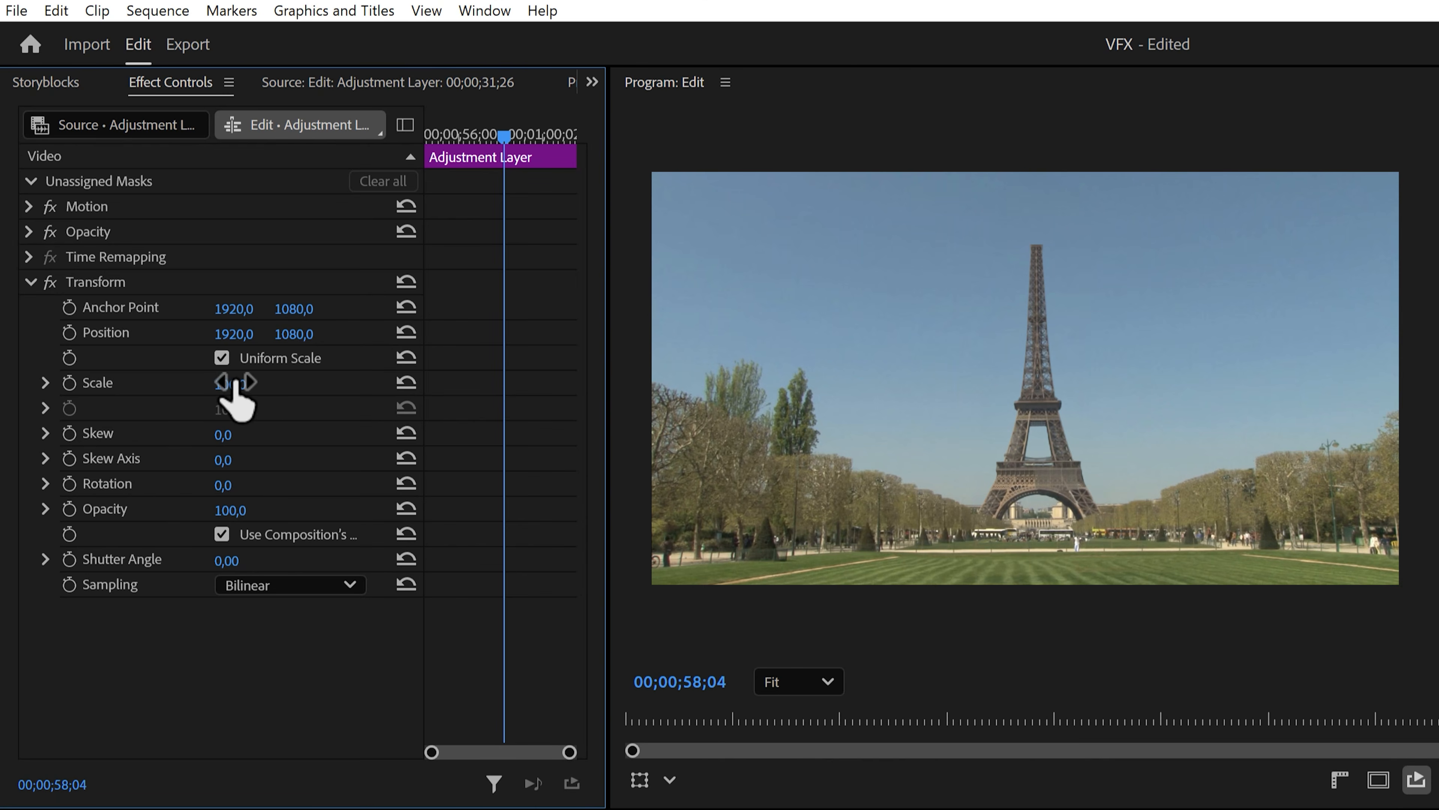
{"action": "left_click_drag", "start_coordinate": [235, 391], "coordinate": [268, 398]}
Nest all the effect's clips into one sequence named Eiffel Effect and open its Motion settings.
{"action": "left_click_drag", "start_coordinate": [363, 553], "coordinate": [1109, 762]}
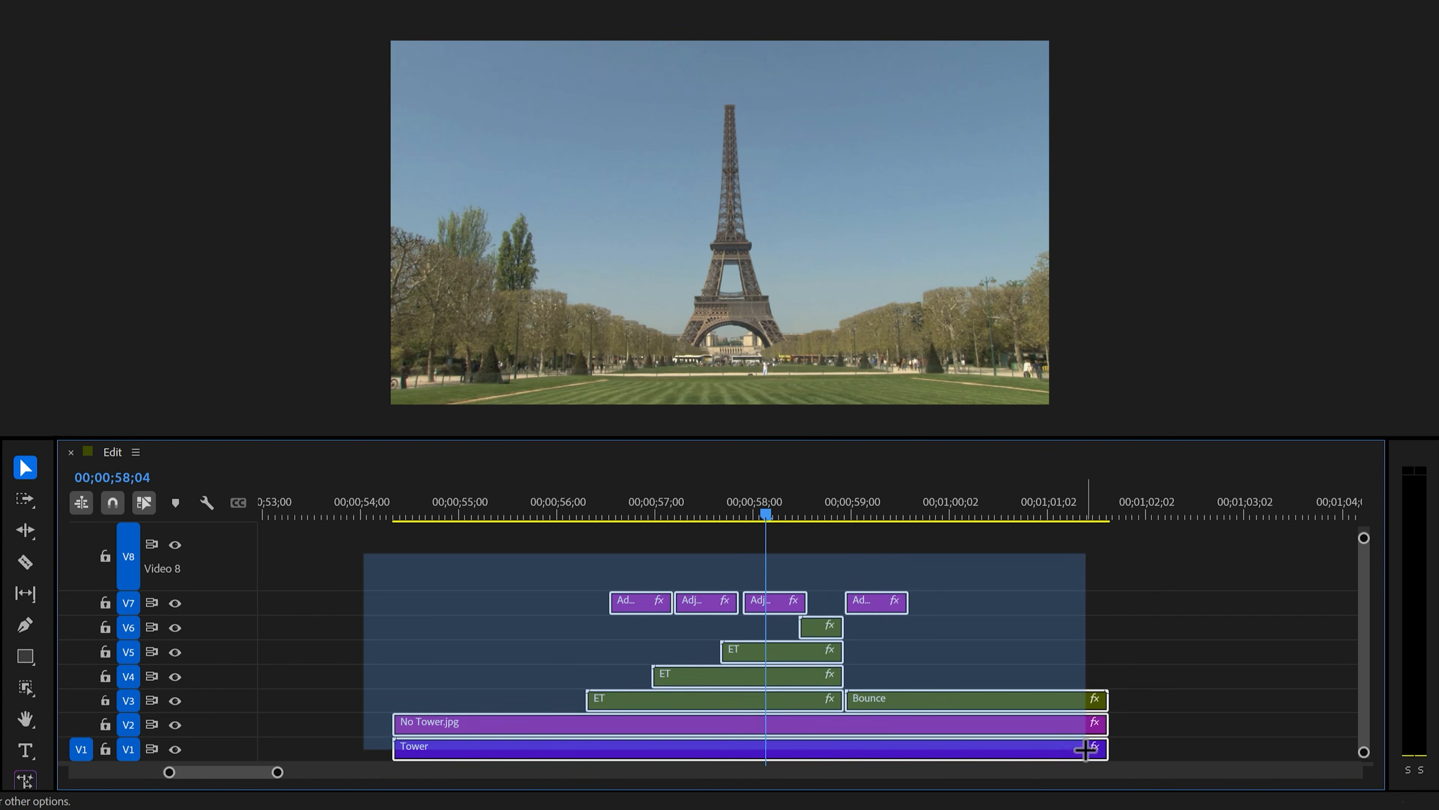
{"action": "right_click", "coordinate": [668, 705]}
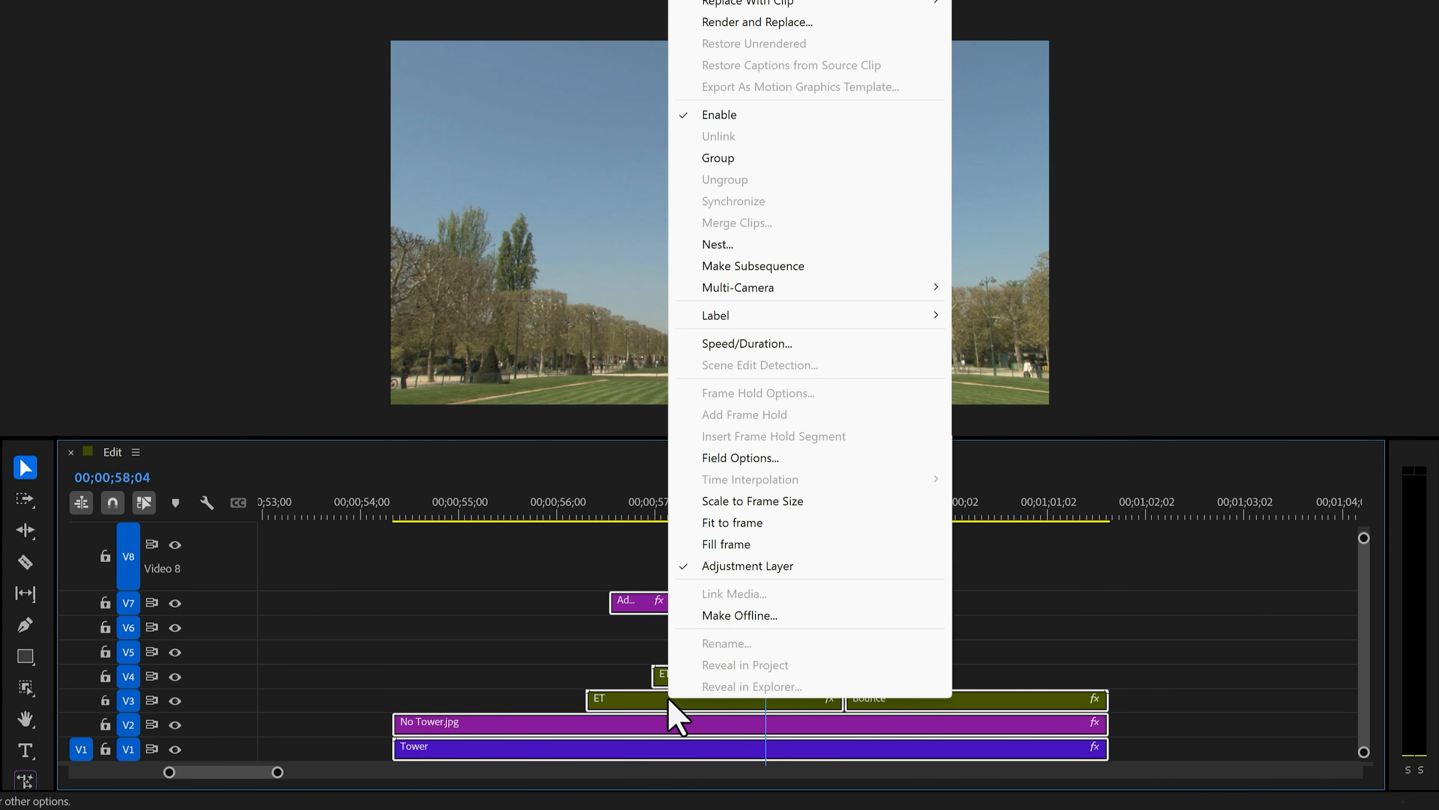
{"action": "left_click", "coordinate": [718, 244]}
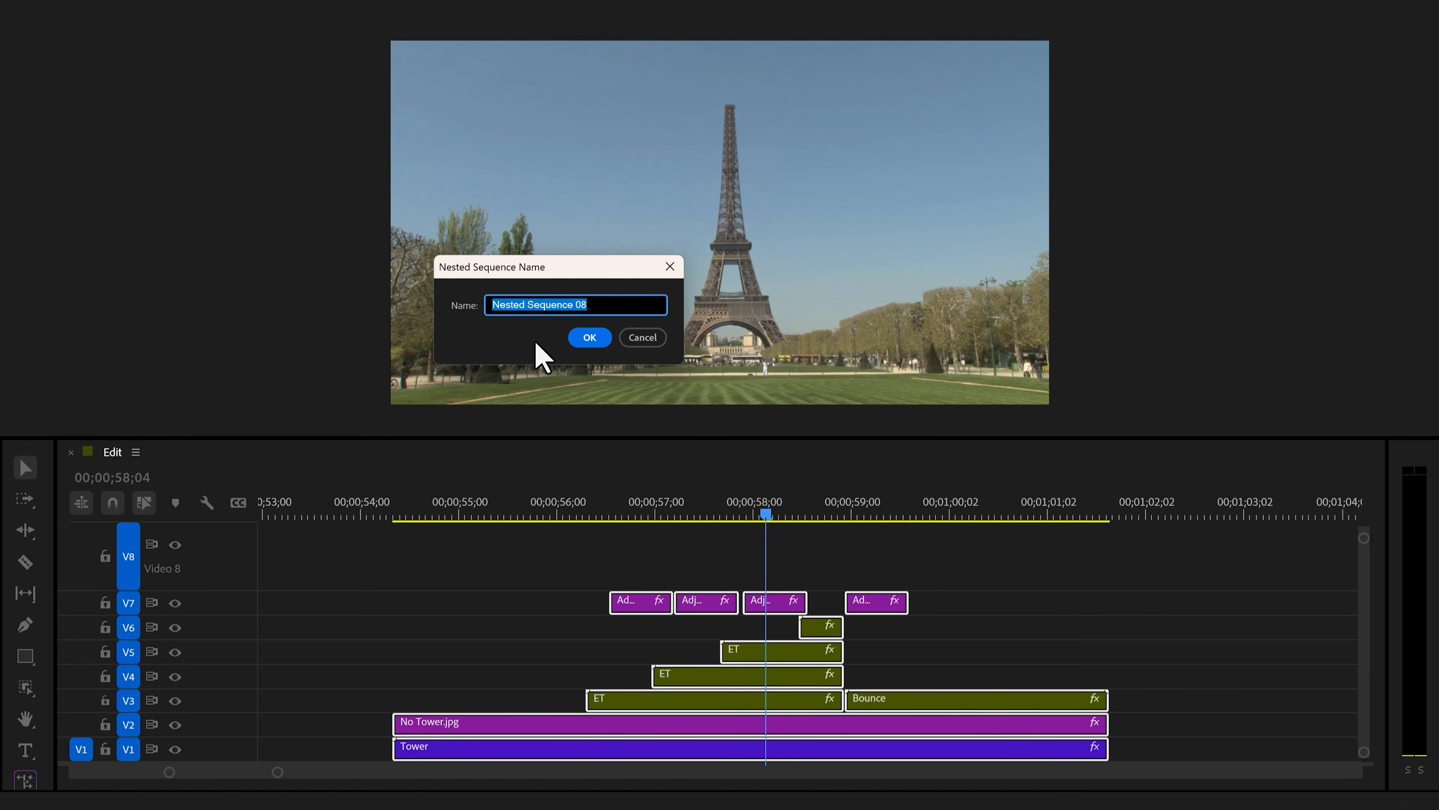
{"action": "left_click", "coordinate": [589, 338]}
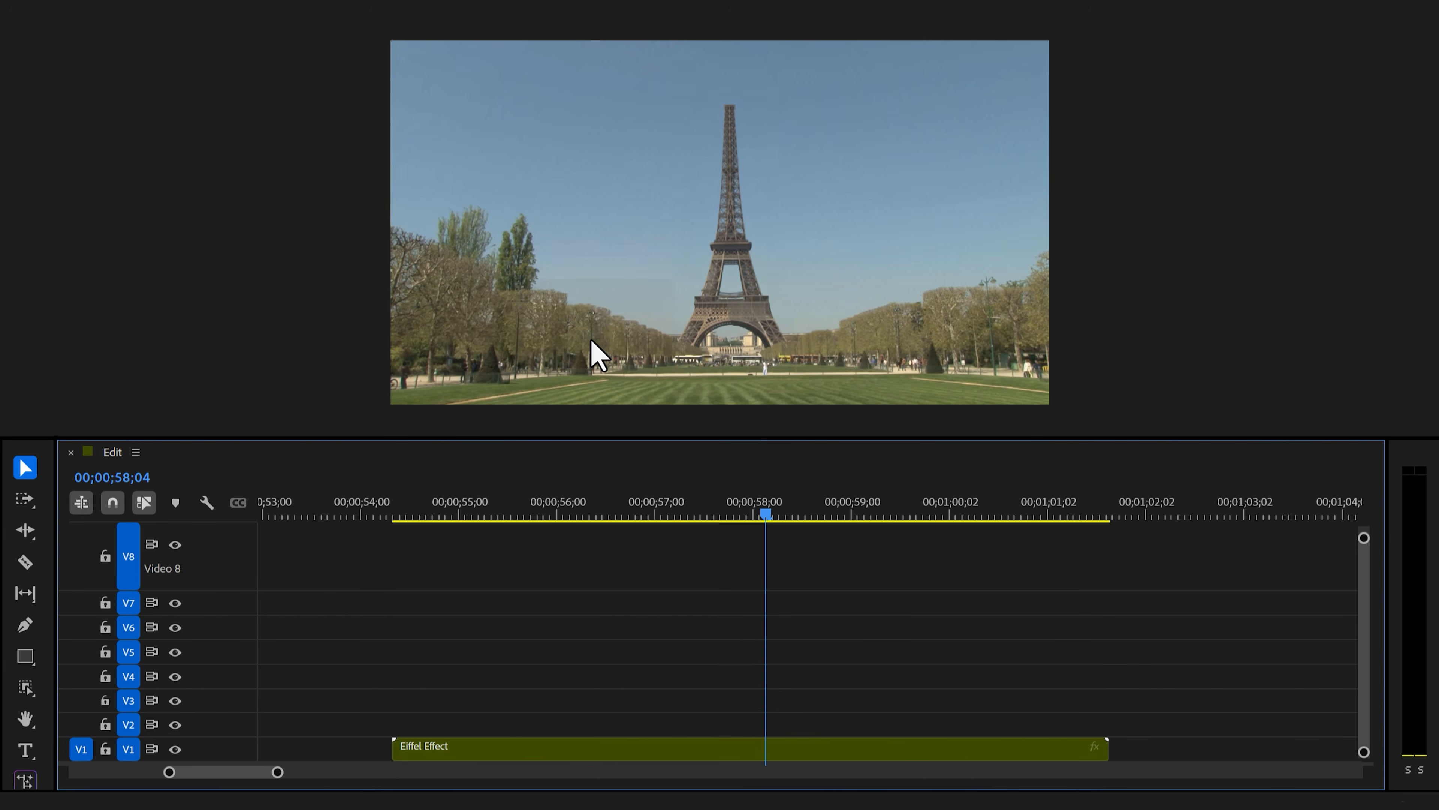
{"action": "left_click", "coordinate": [604, 744]}
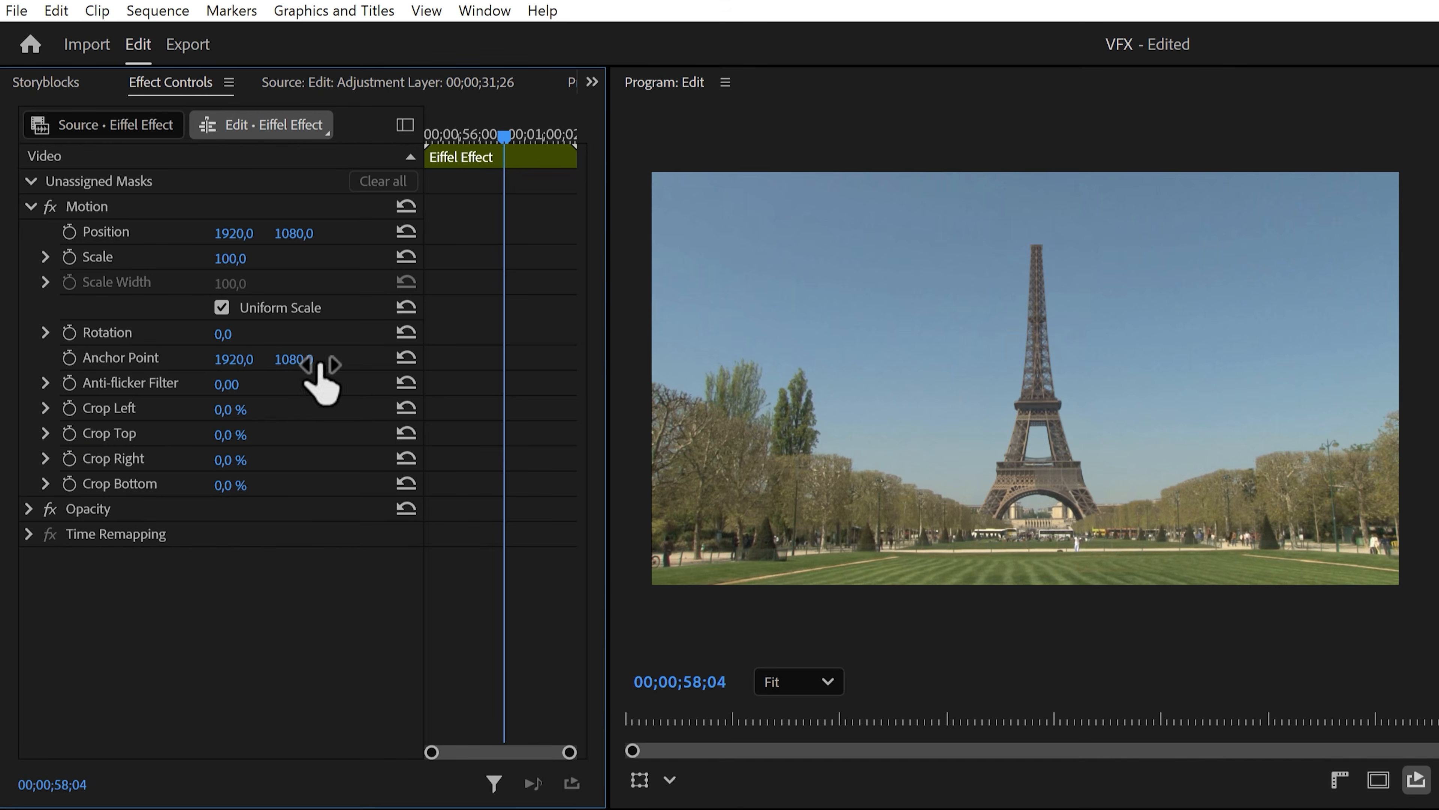
{"action": "left_click_drag", "start_coordinate": [311, 357], "coordinate": [311, 357]}
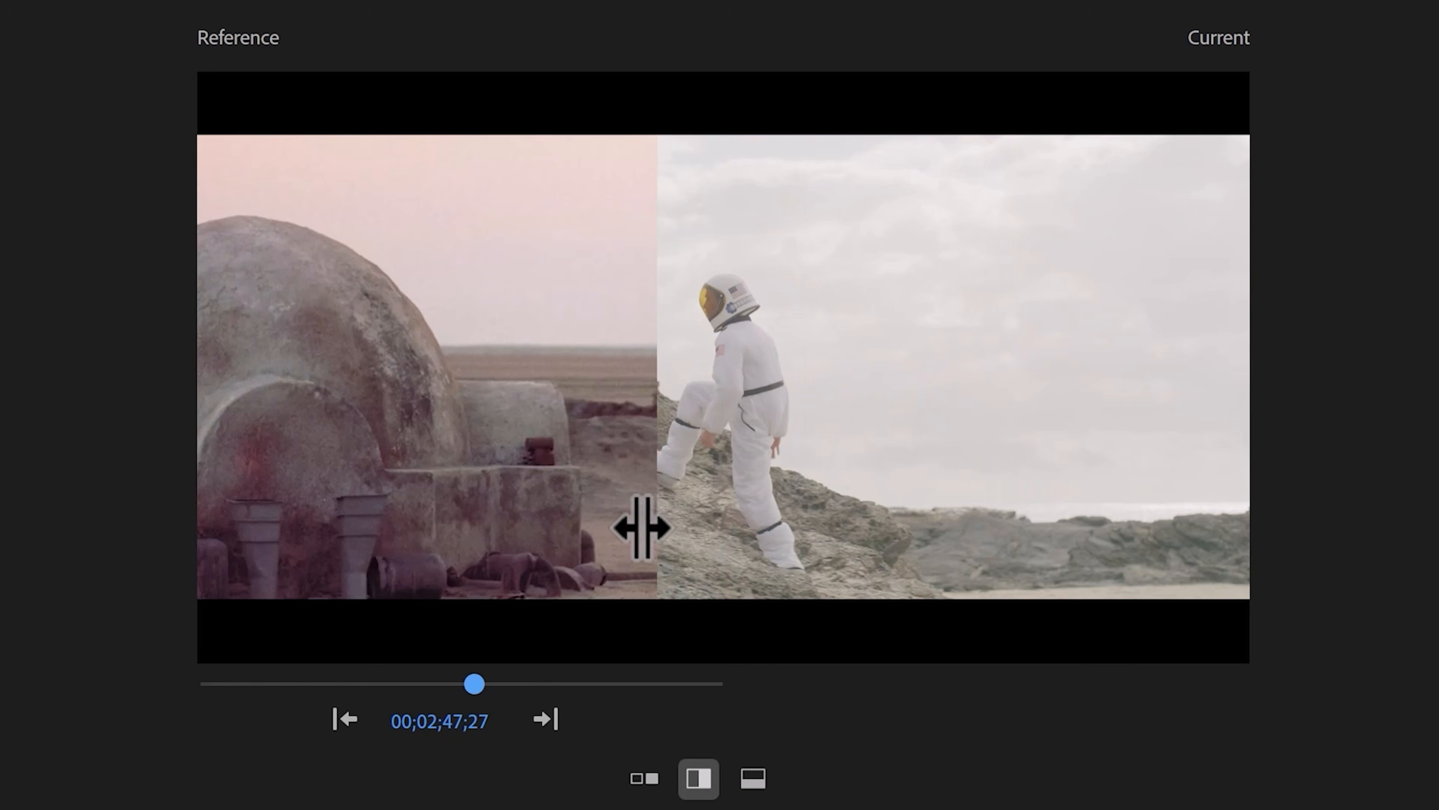
{"action": "left_click_drag", "start_coordinate": [642, 524], "coordinate": [716, 526]}
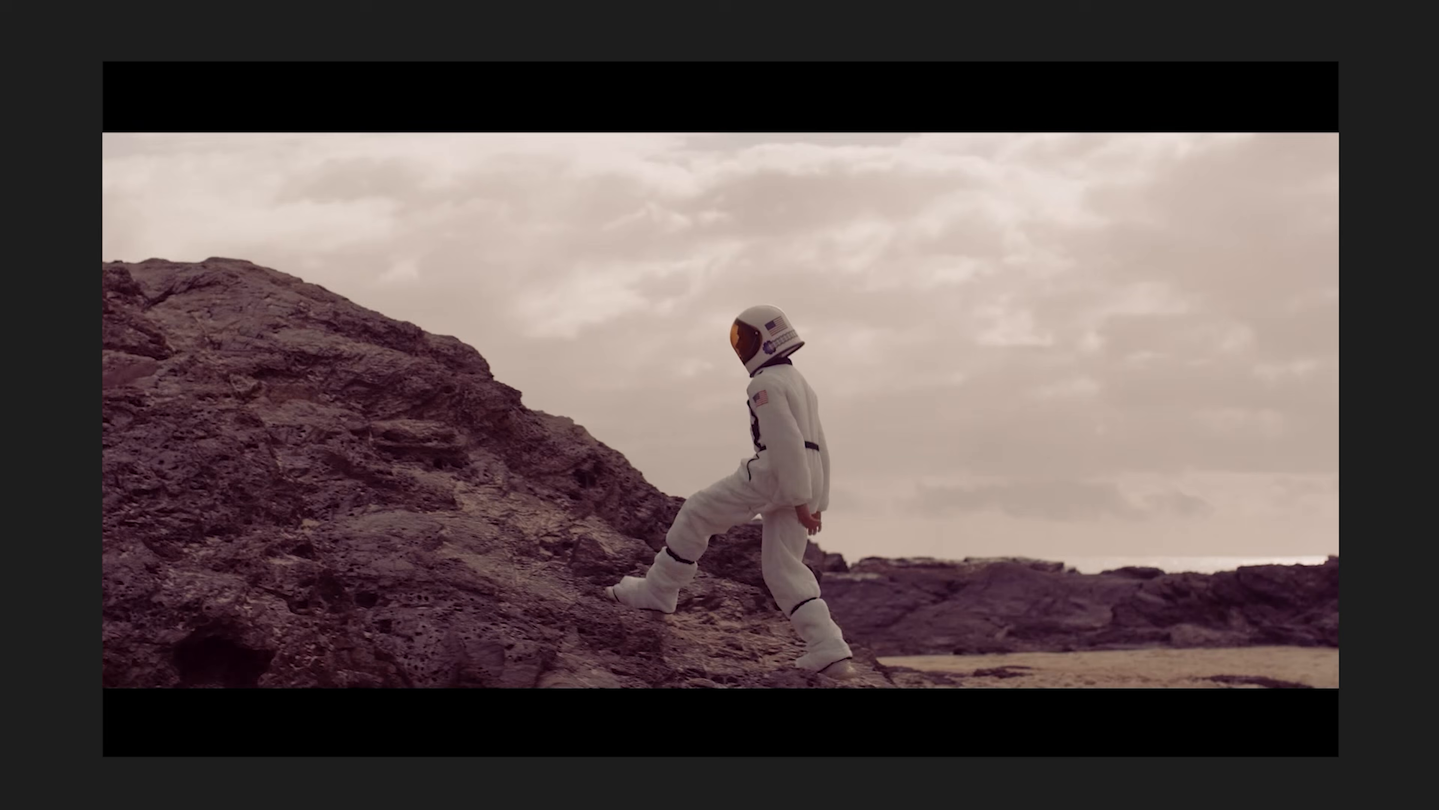